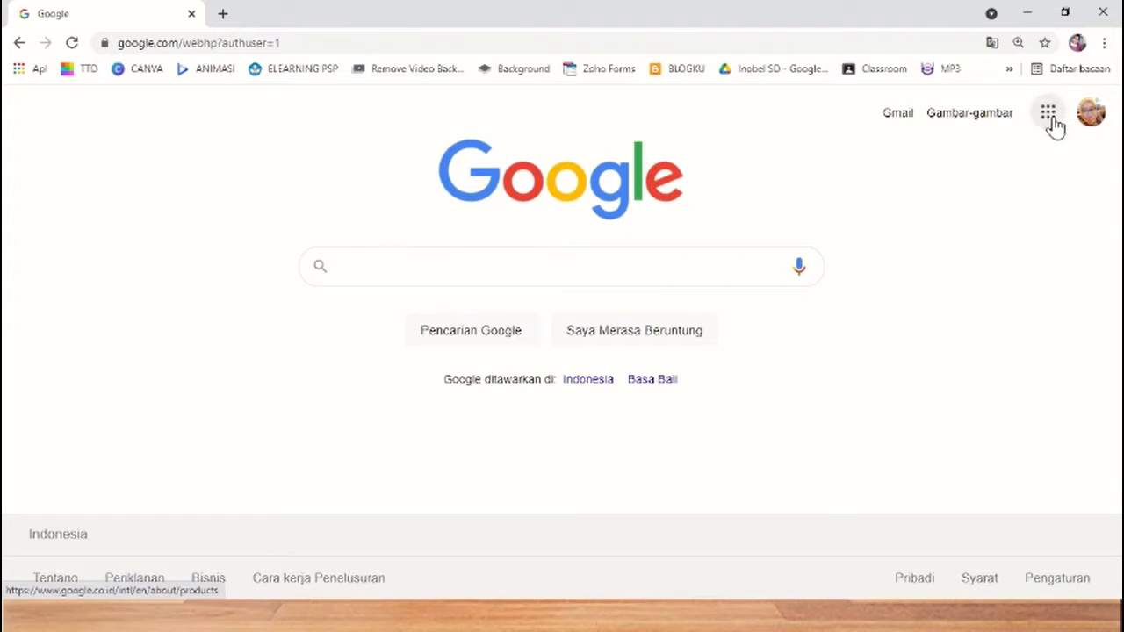
- Open Google Classroom and create a class named KELAS MELATI with the section SDN BUNGA
click(1048, 114)
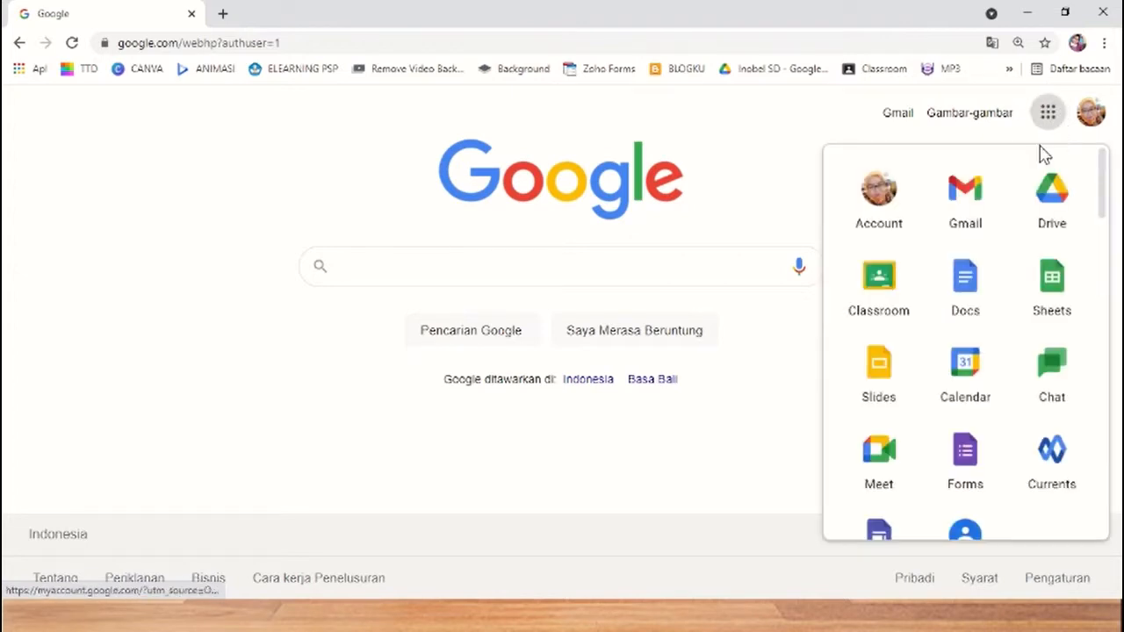
click(891, 303)
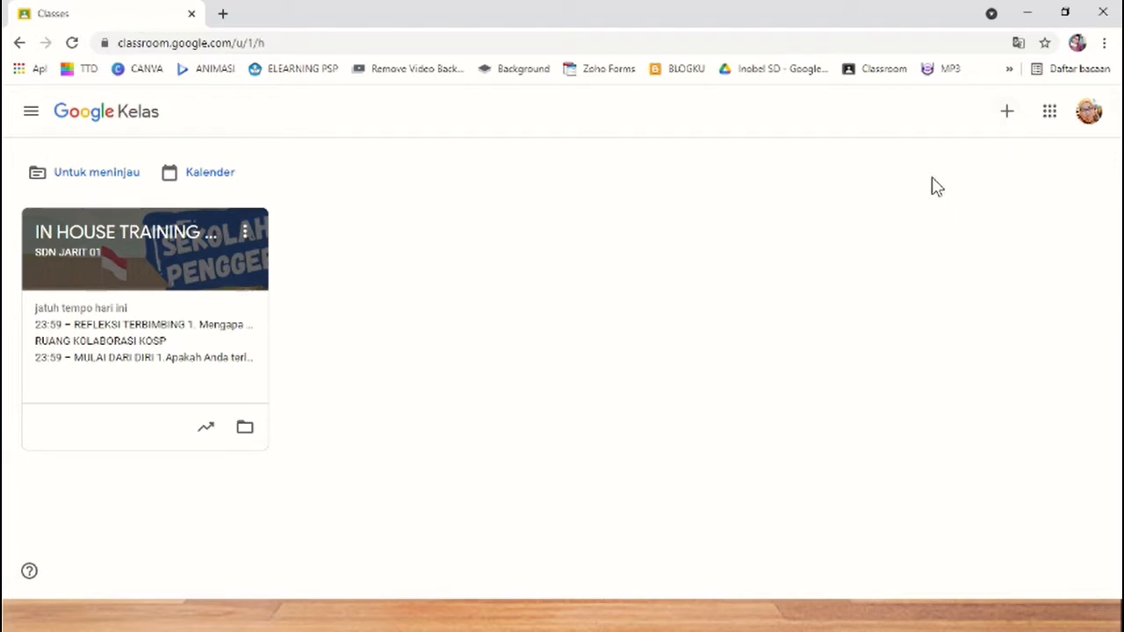
click(1009, 115)
click(1010, 116)
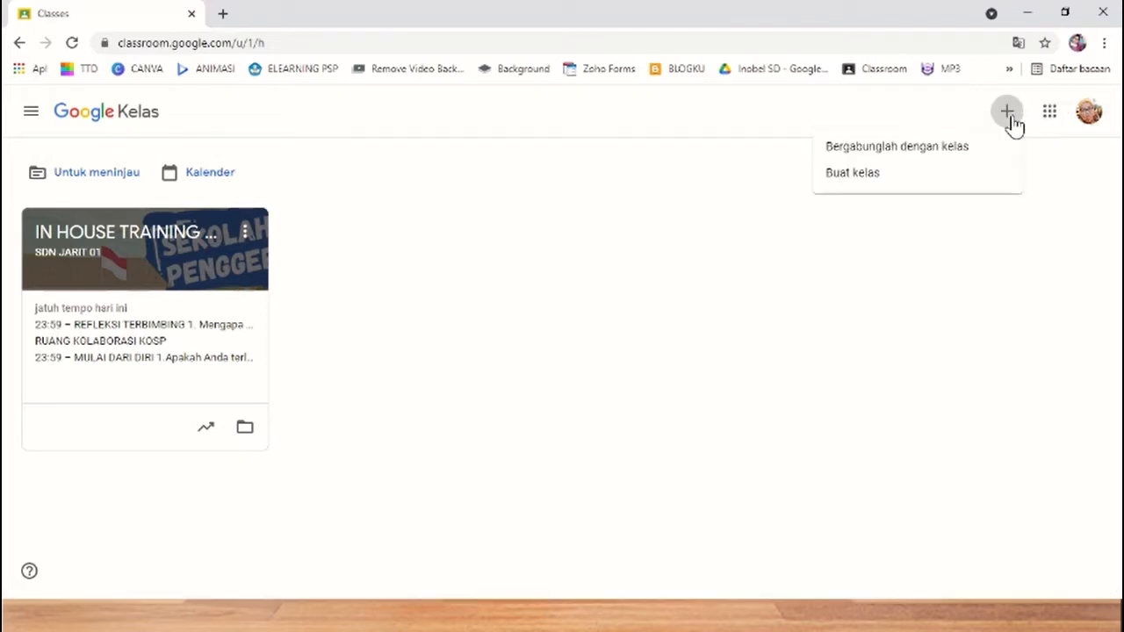
click(869, 189)
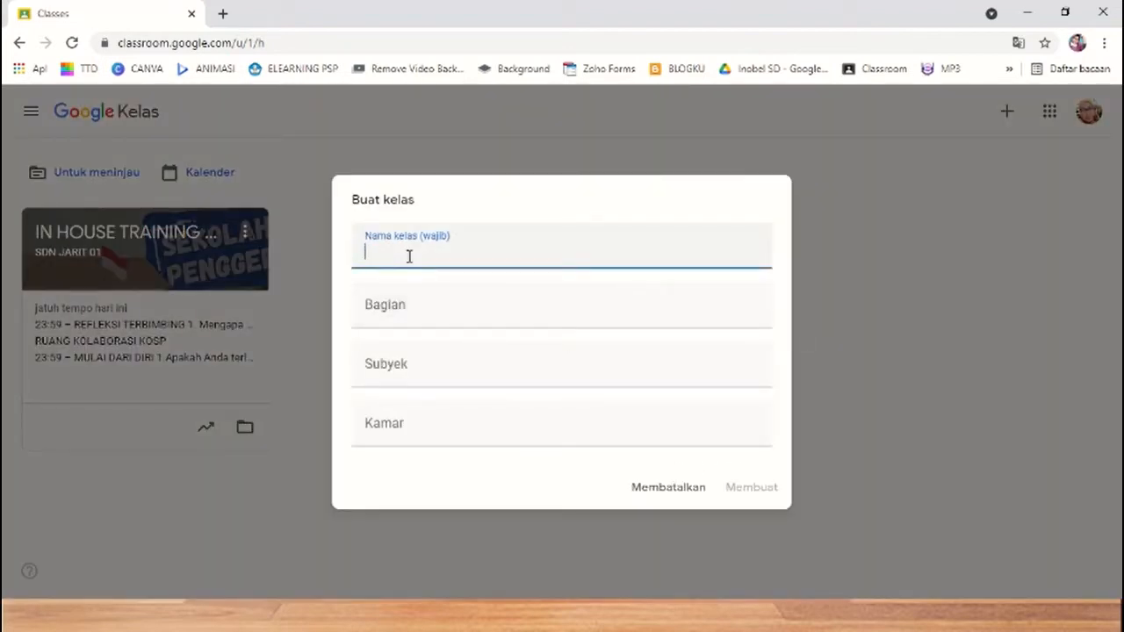
text(KELAS)
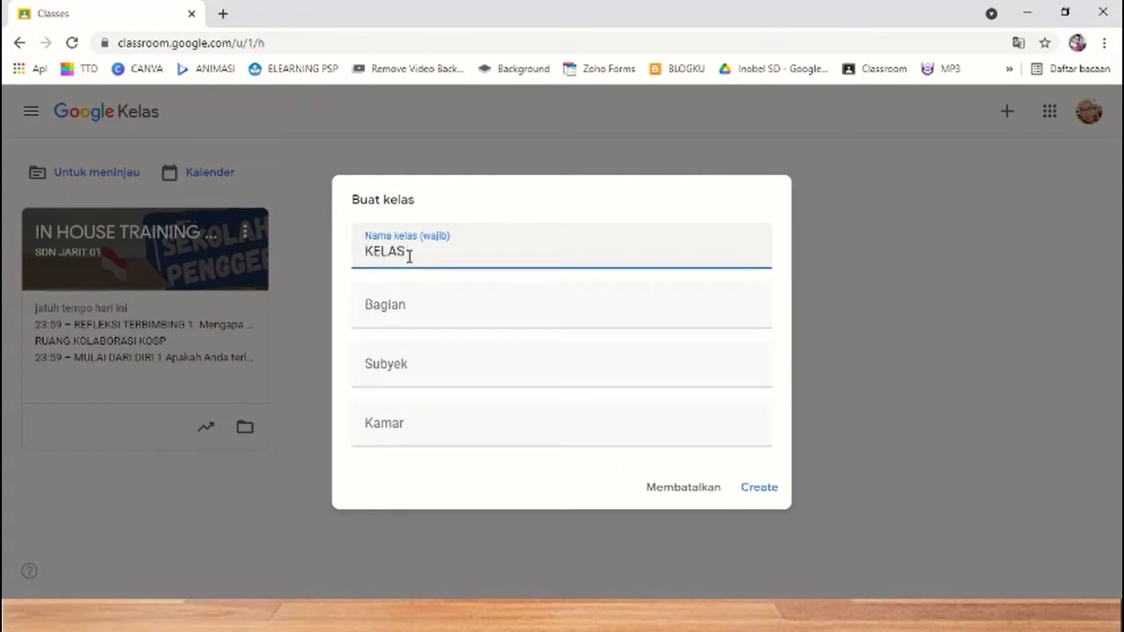
text( MELATI)
click(454, 309)
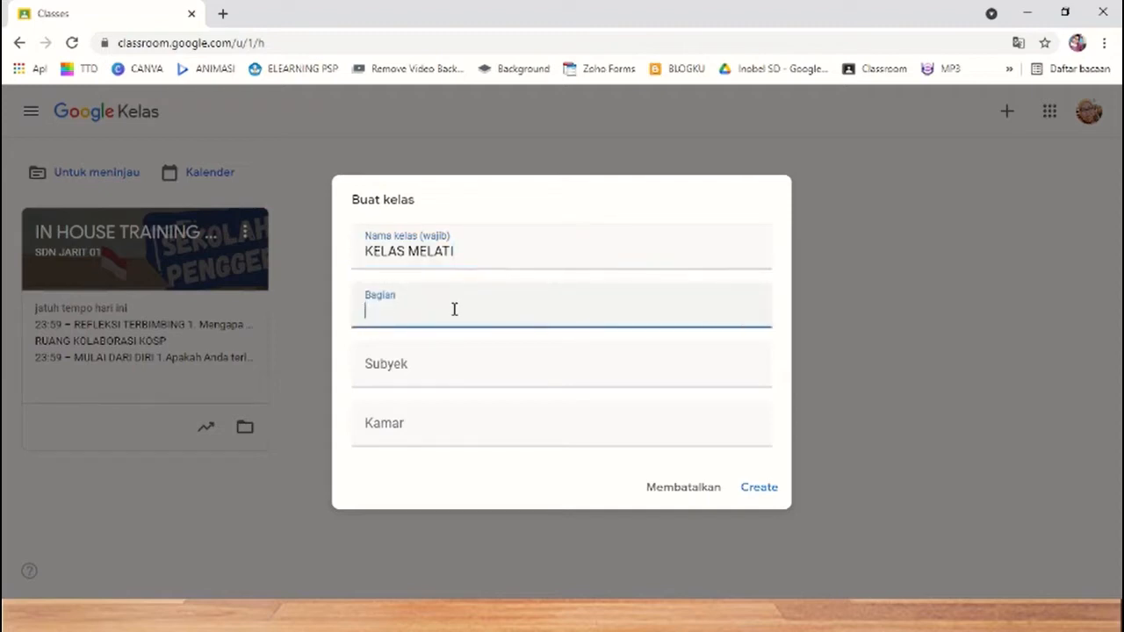
text(SDN BUNGA)
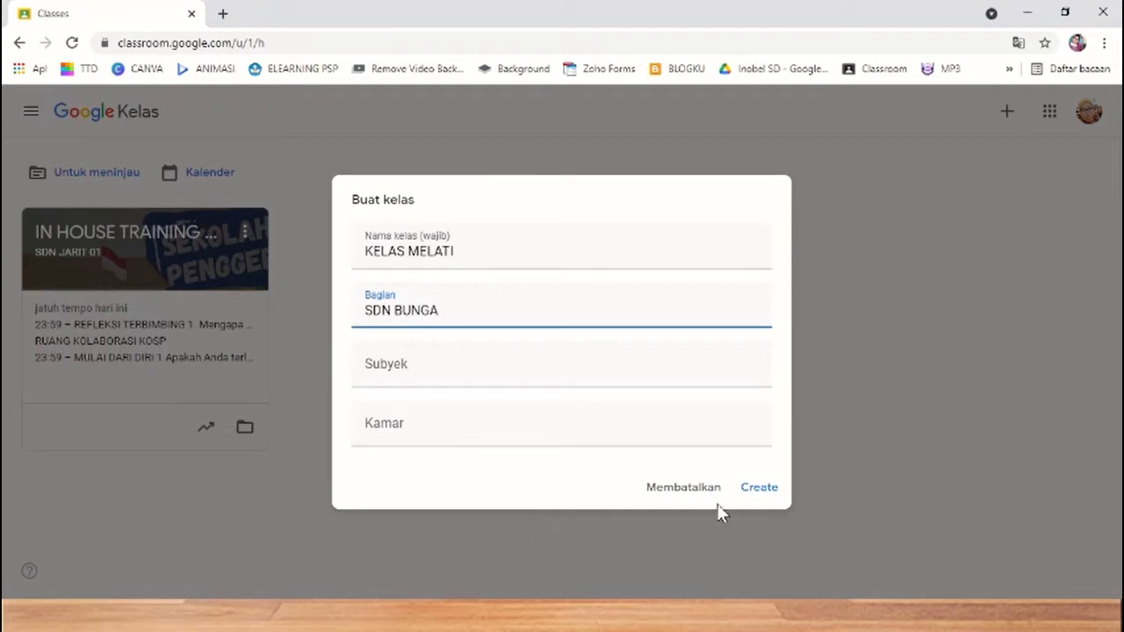
click(760, 490)
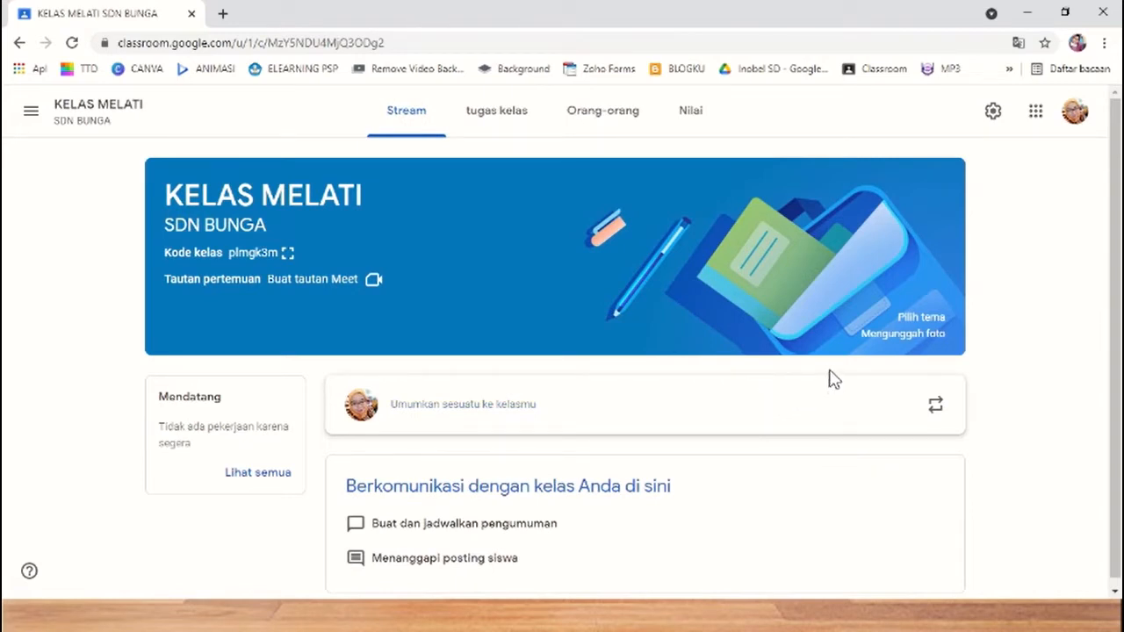
- Browse the General and Other header themes in the class theme gallery and close it without choosing one
click(911, 319)
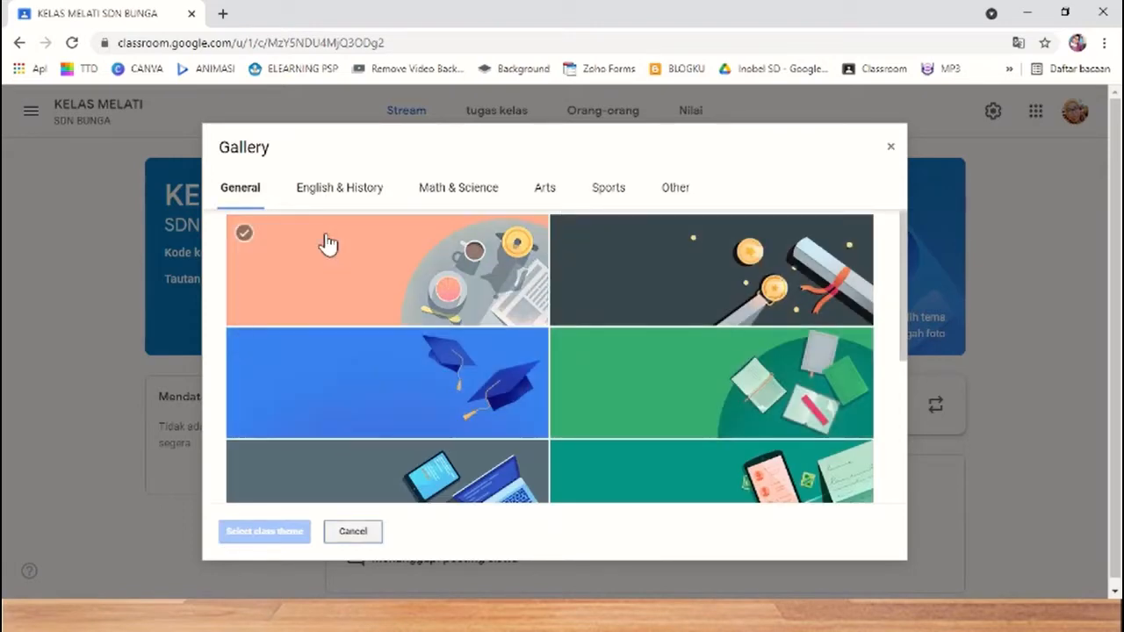
scroll(491, 351, down, 4)
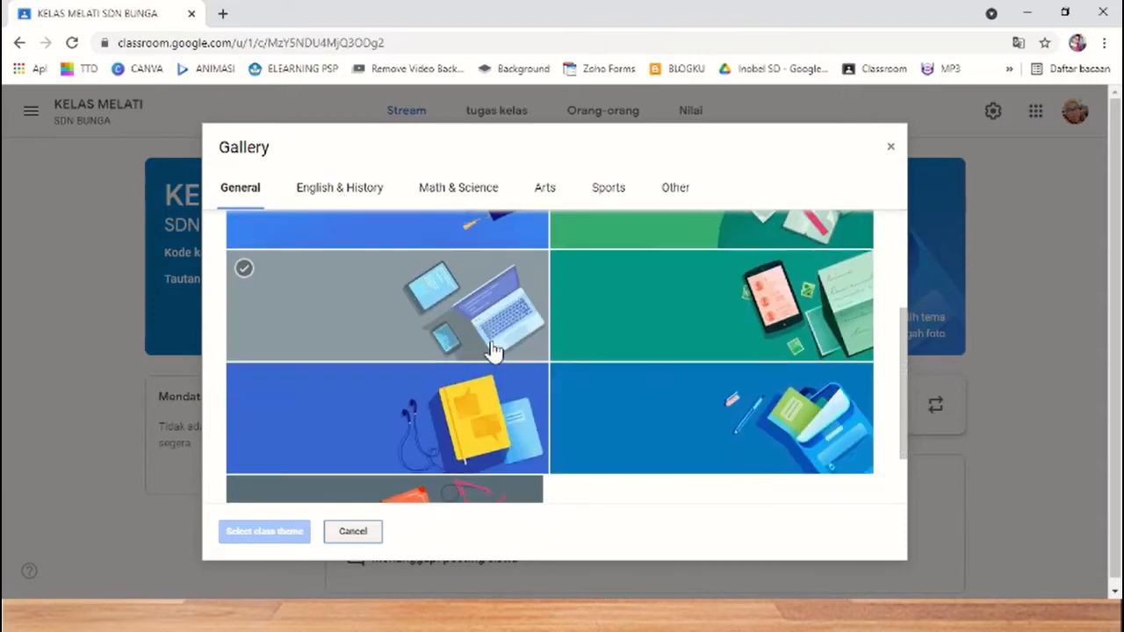
scroll(472, 332, up, 4)
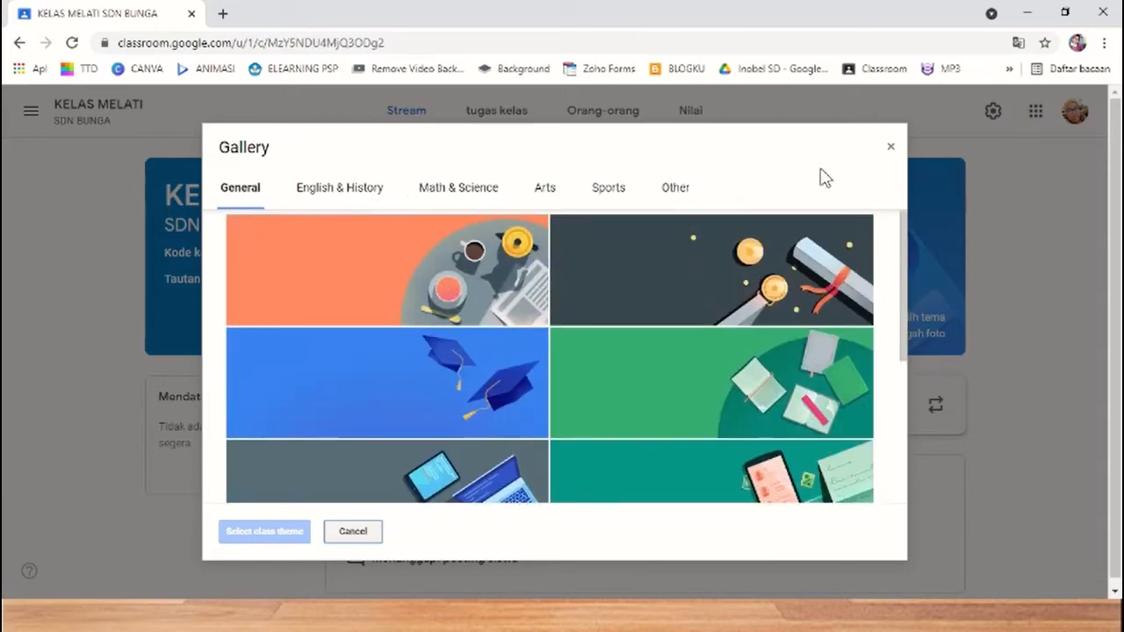
click(677, 195)
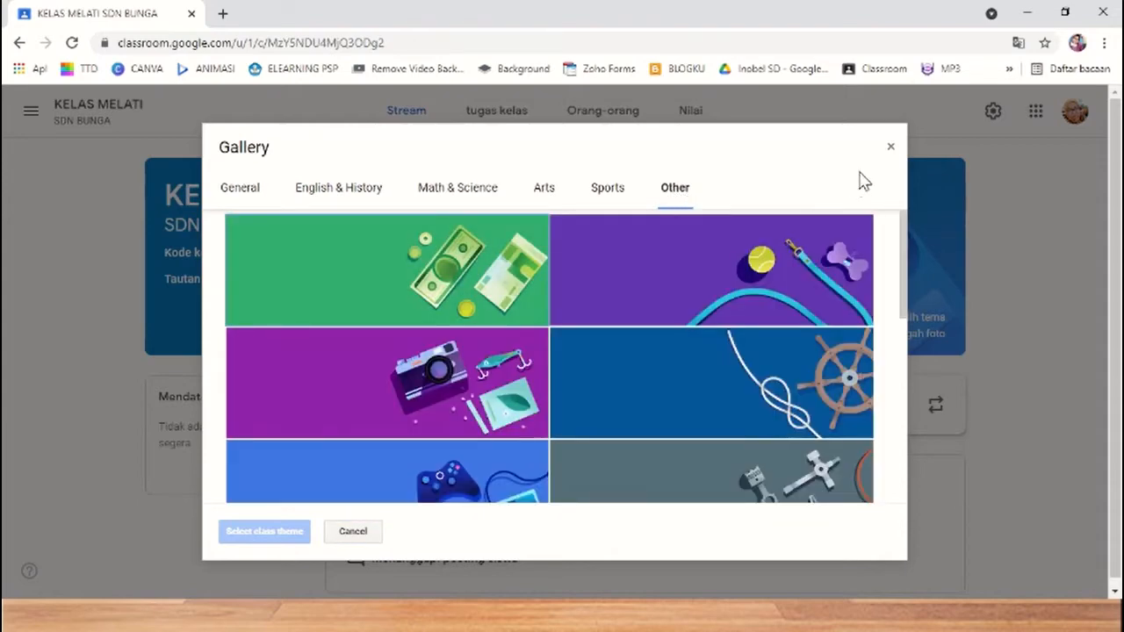
click(890, 148)
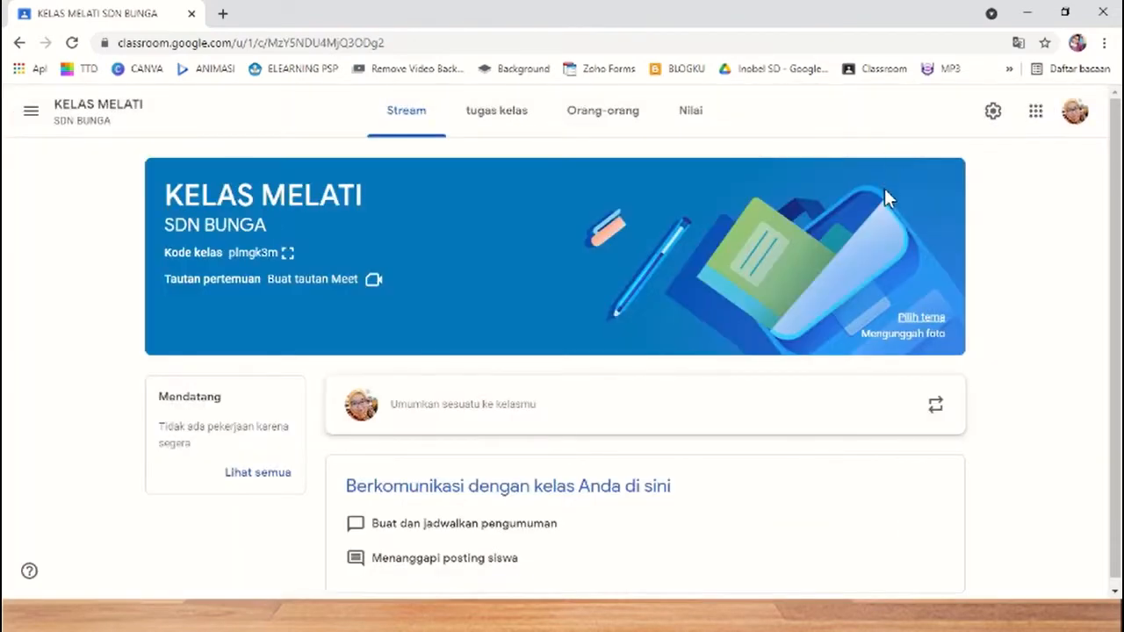
- View the photo upload option for the class header and its computer file picker, and close both without choosing a photo
click(878, 337)
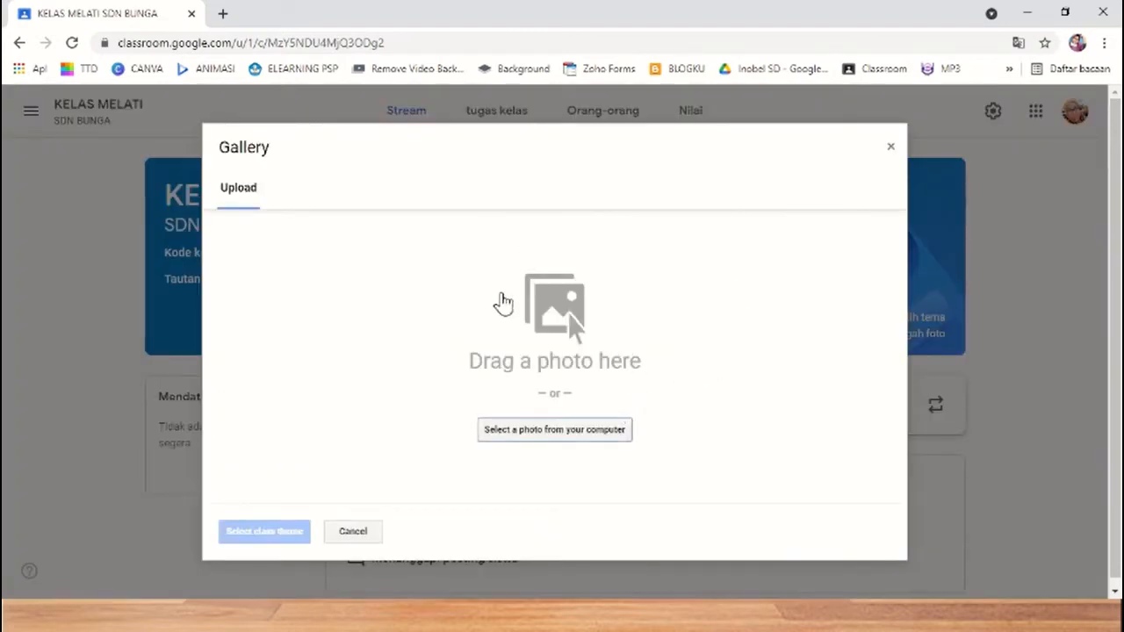
click(585, 438)
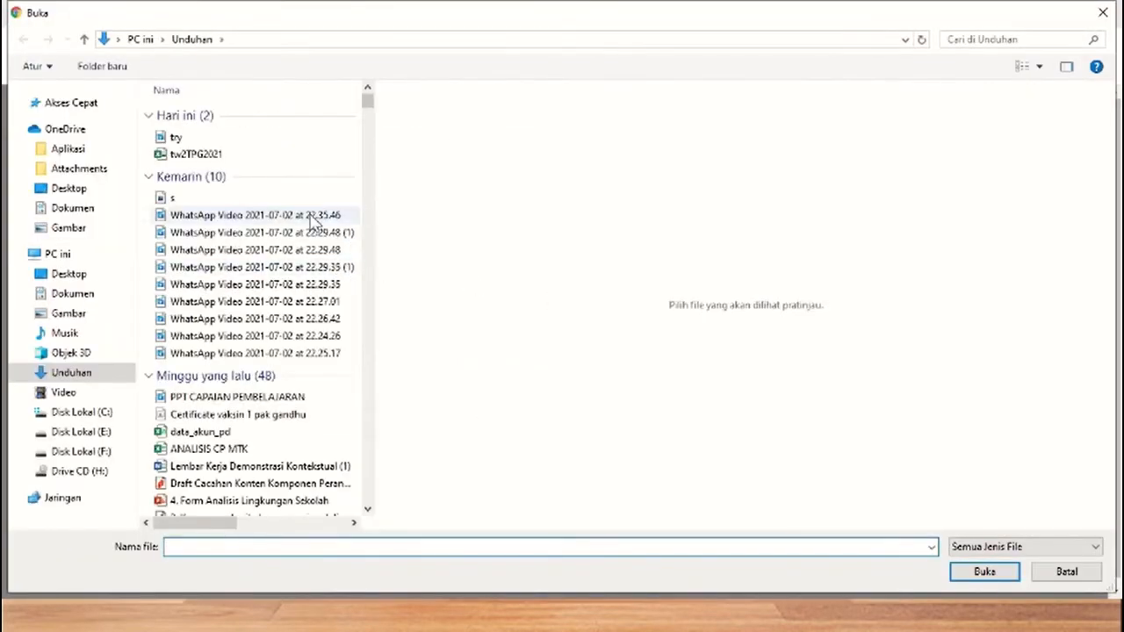
click(1103, 14)
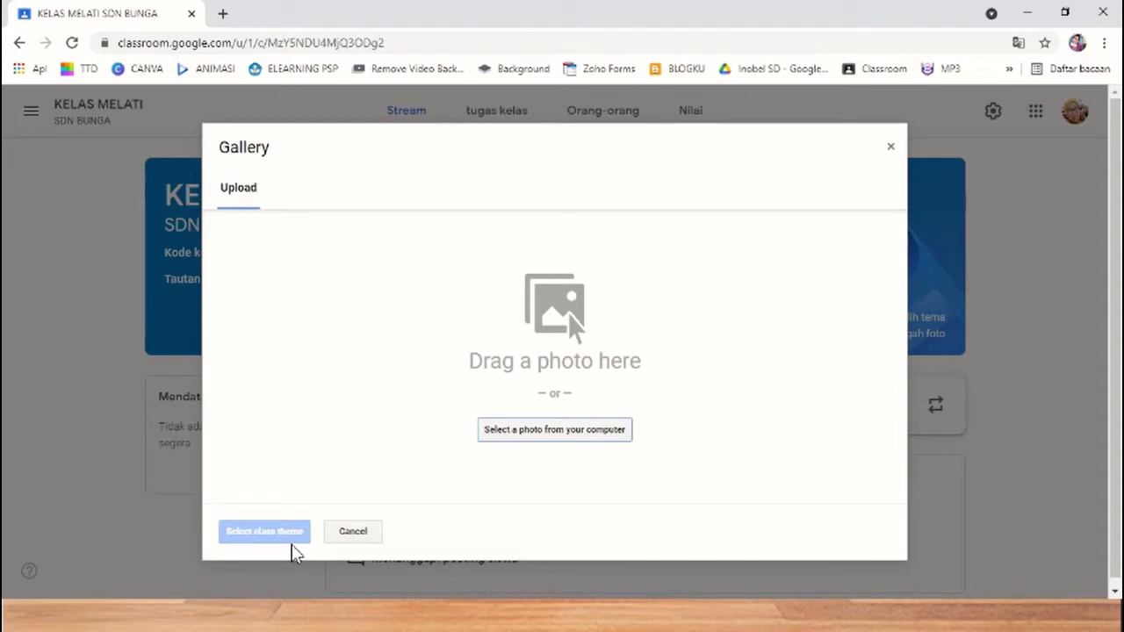
click(891, 146)
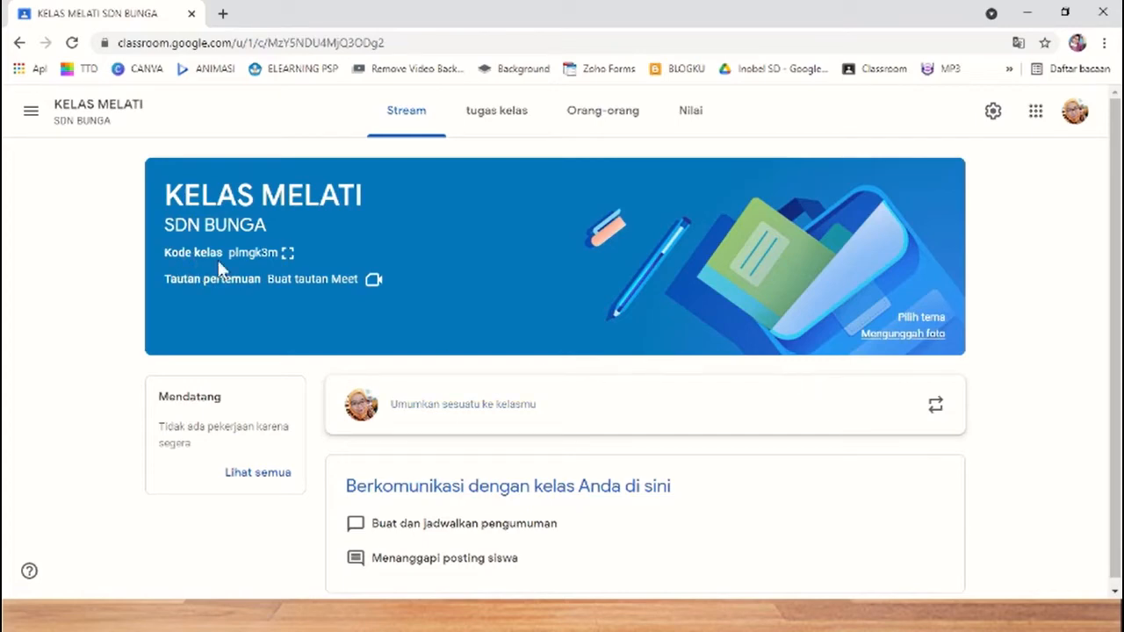
- Show the enlarged class code for KELAS MELATI and copy the class invitation link
click(287, 252)
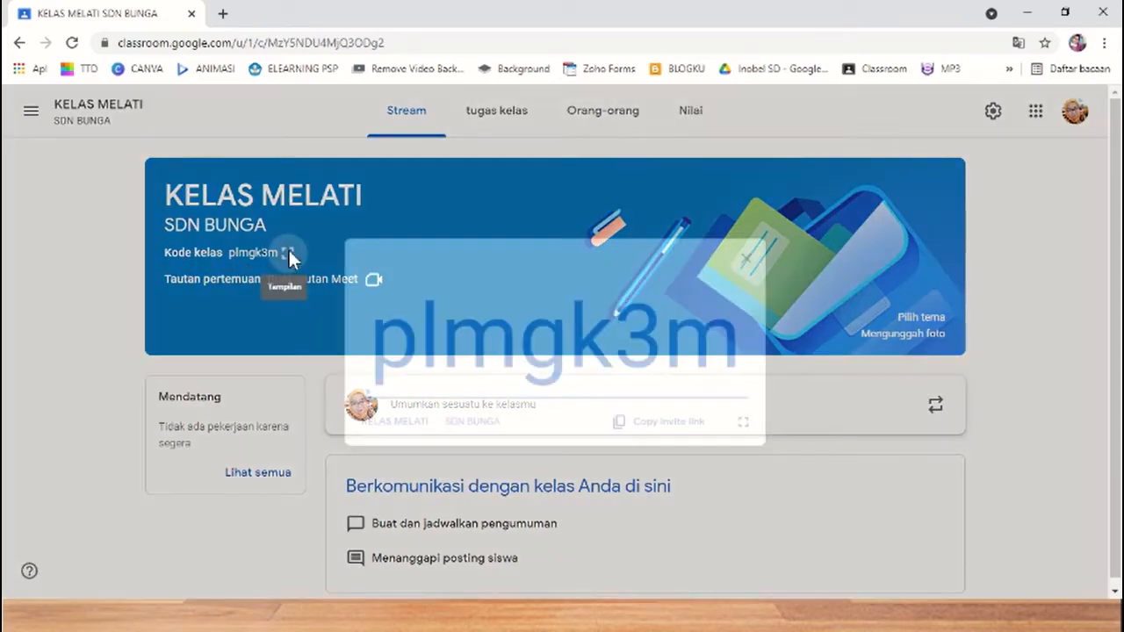
click(781, 243)
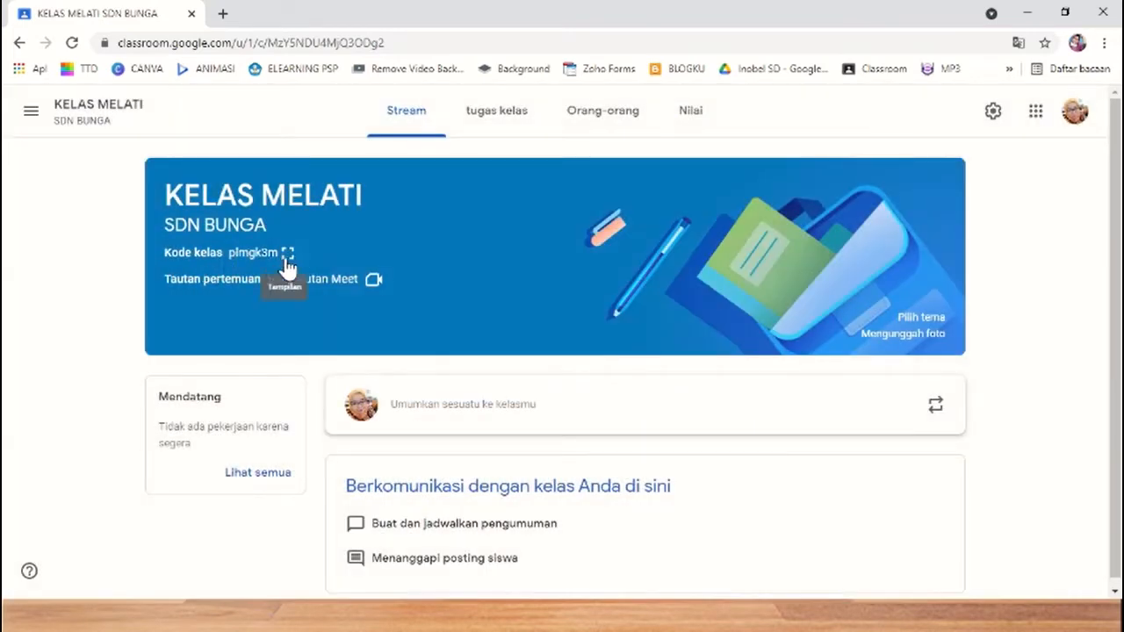
click(287, 255)
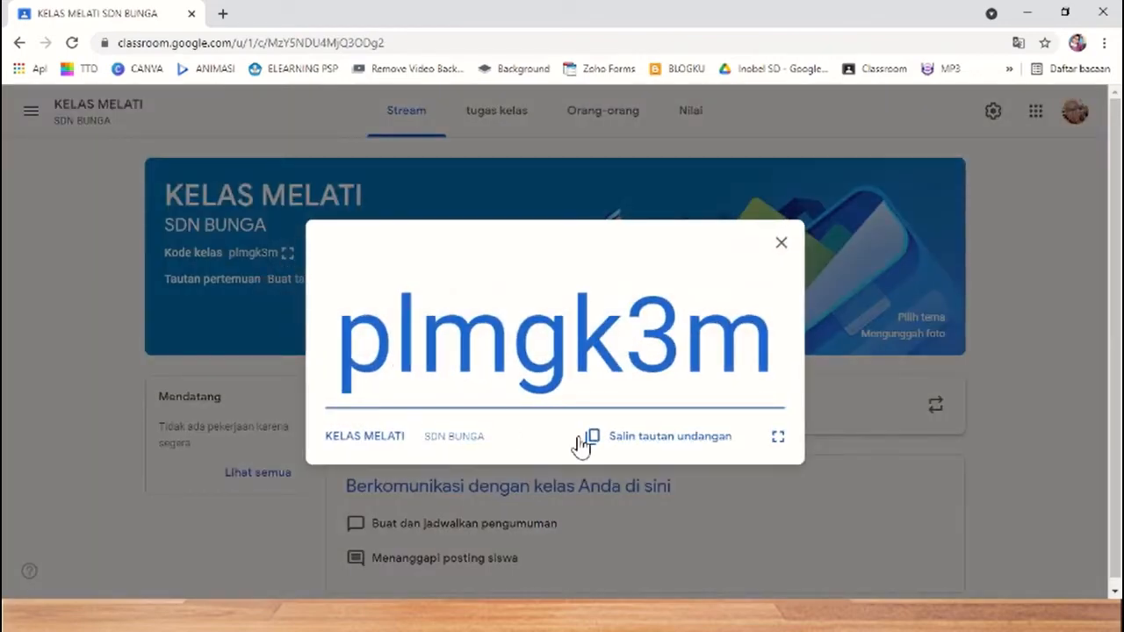
click(672, 439)
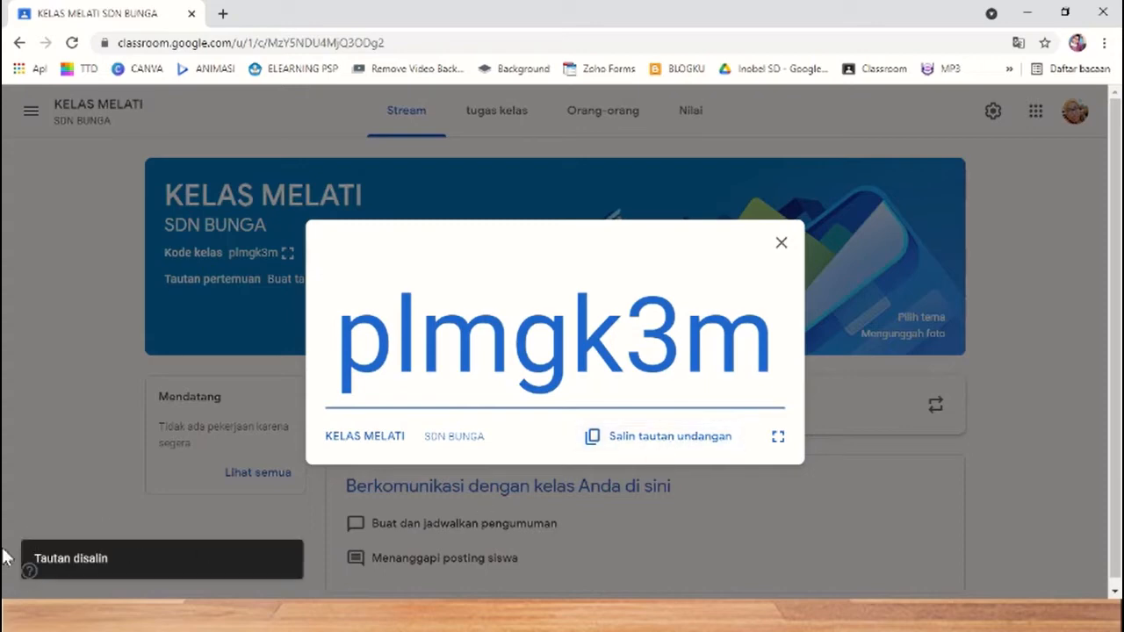
click(781, 244)
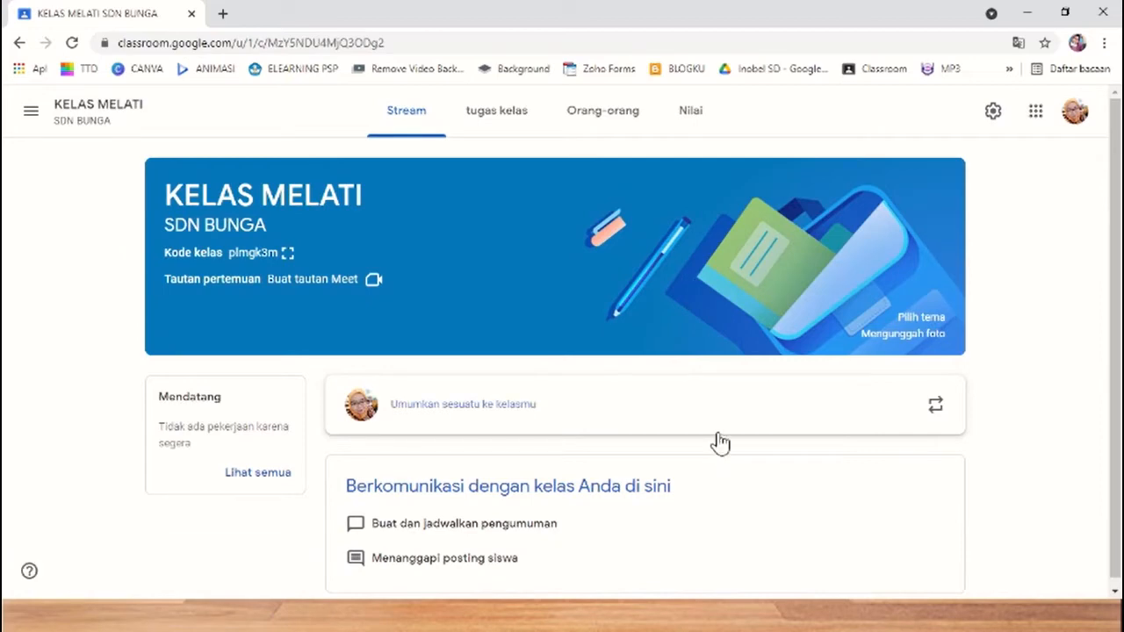
- Post an announcement to all students reading "Selamat datang kepada anak-anak kelas 3" and, on a second line, "Selamat baergabung di kelas melati"
scroll(709, 439, down, 1)
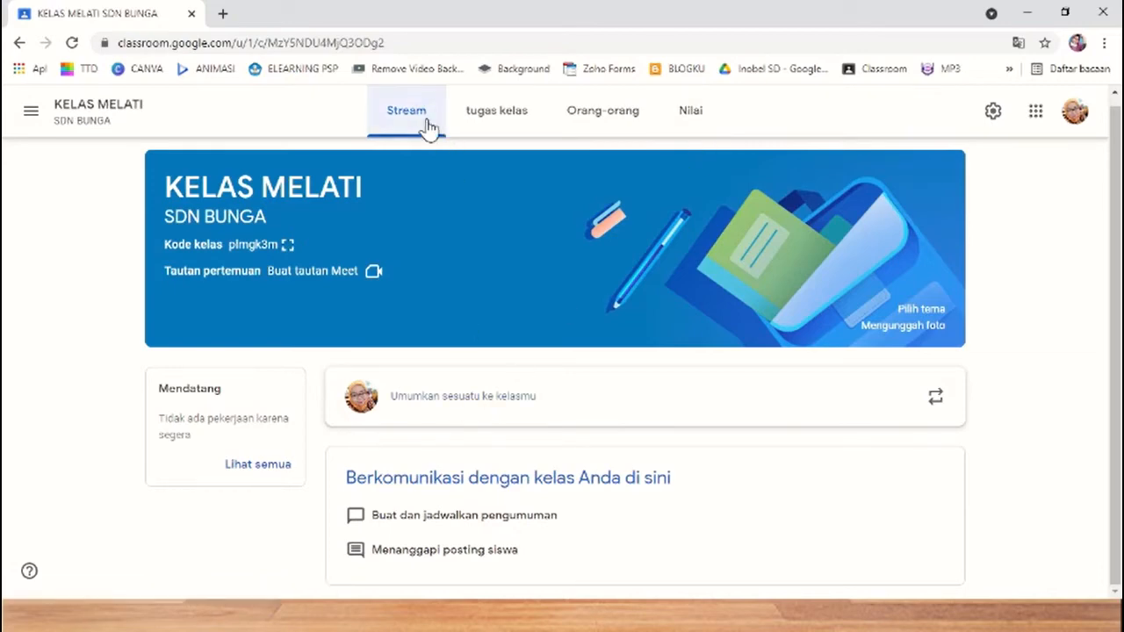
click(446, 416)
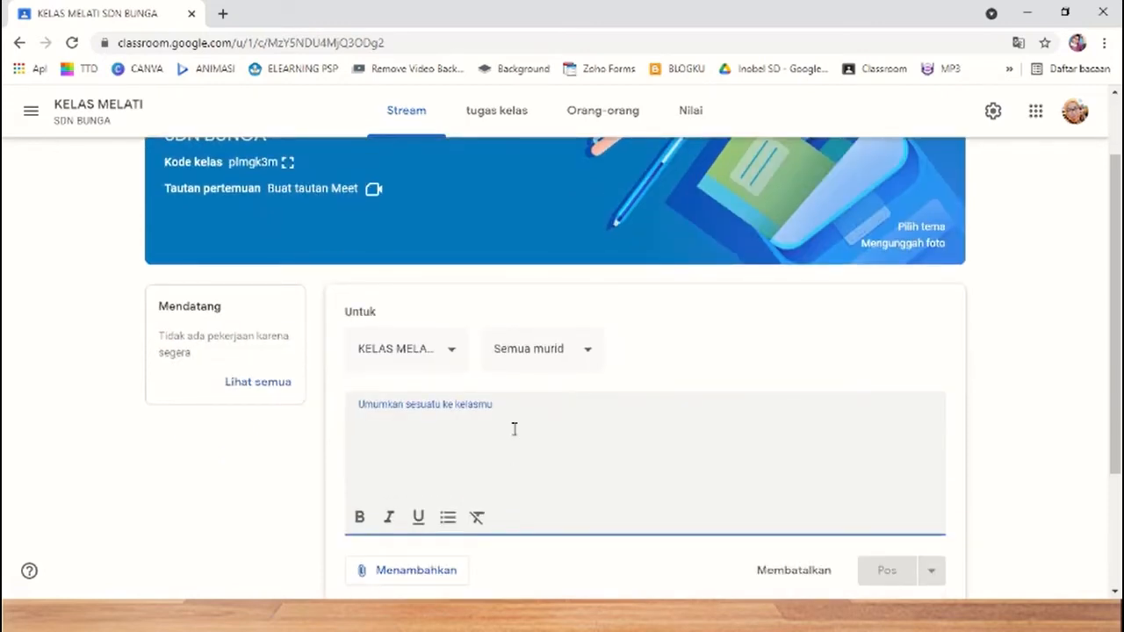
text(elamat)
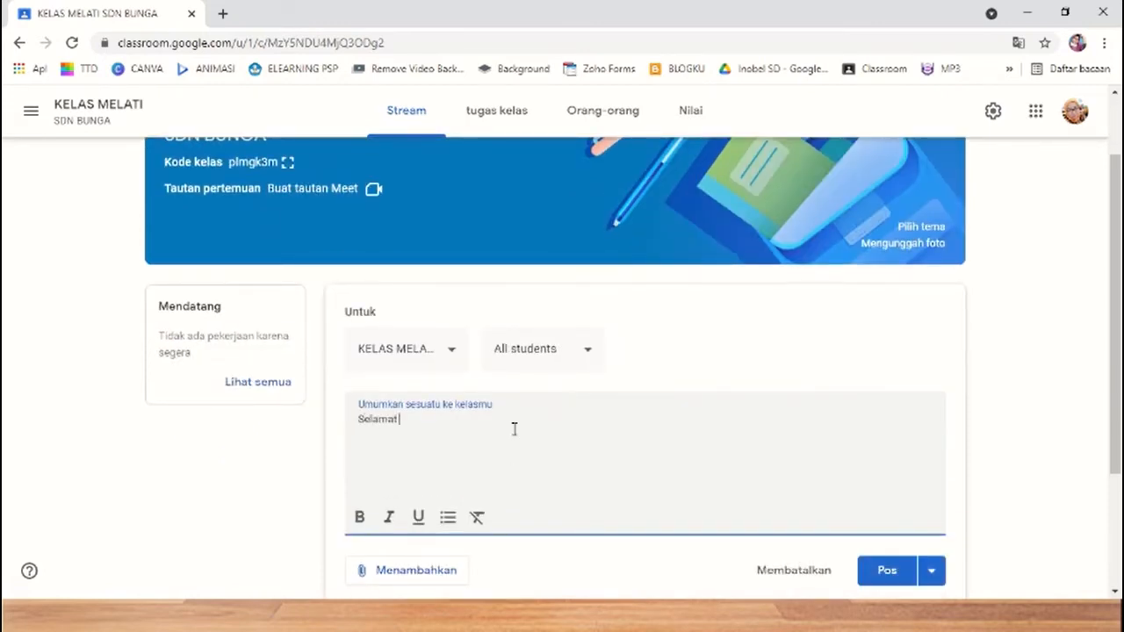
text( datang kepada)
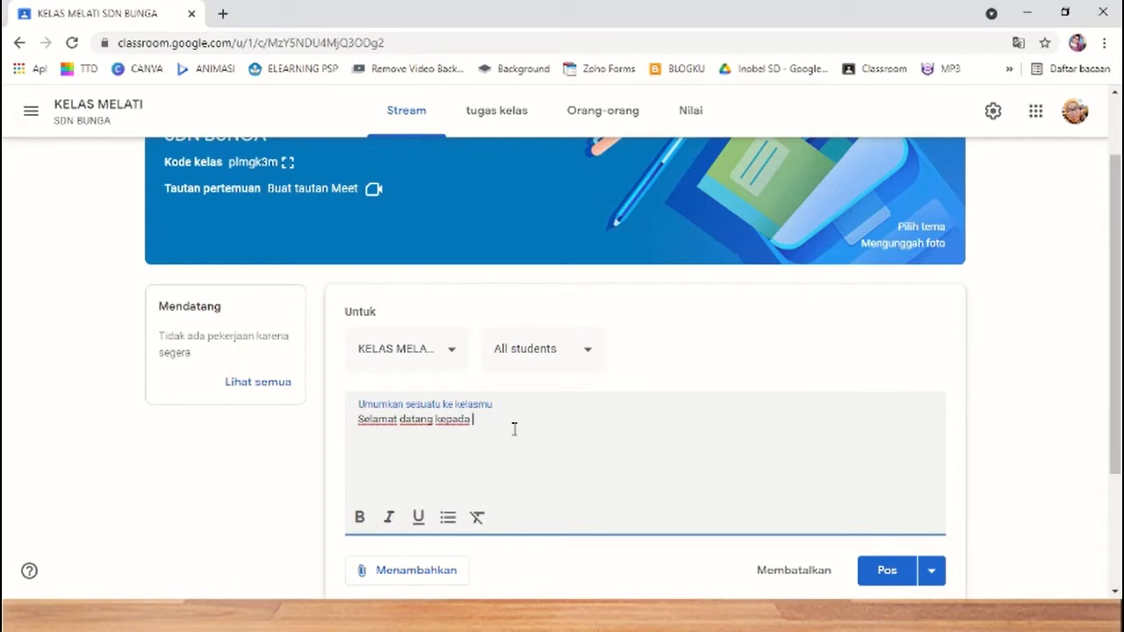
text(anak-anak)
text( kelas)
text( ...)
key(BackSpace)
key(BackSpace)
key(BackSpace)
text(3 Selamat baergabu)
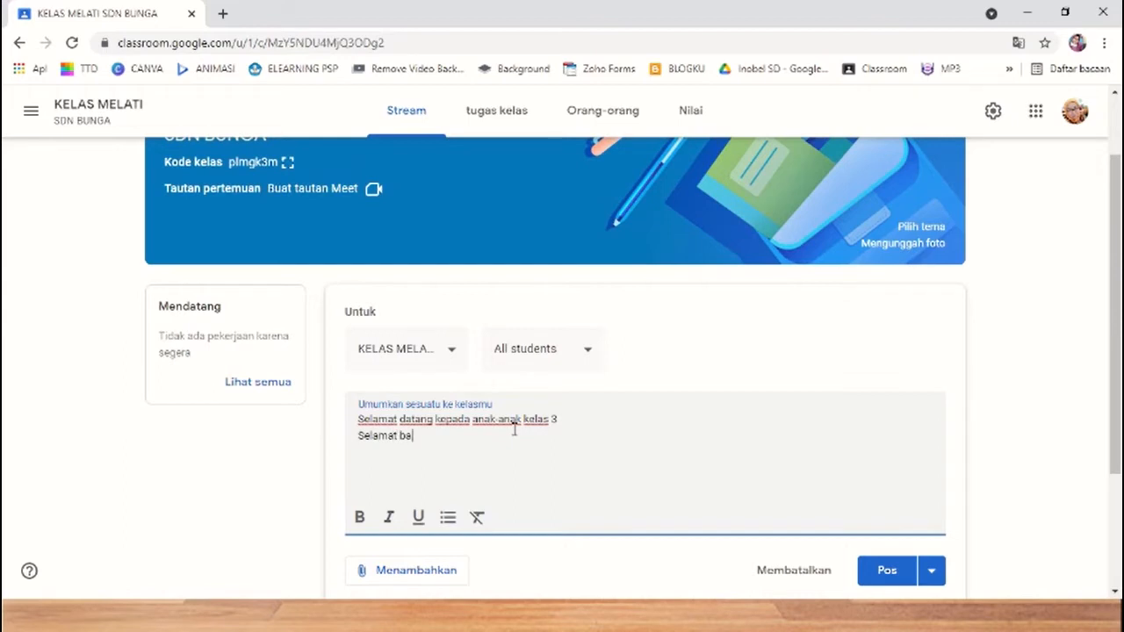
text(ng di kelas melati)
scroll(1001, 448, down, 1)
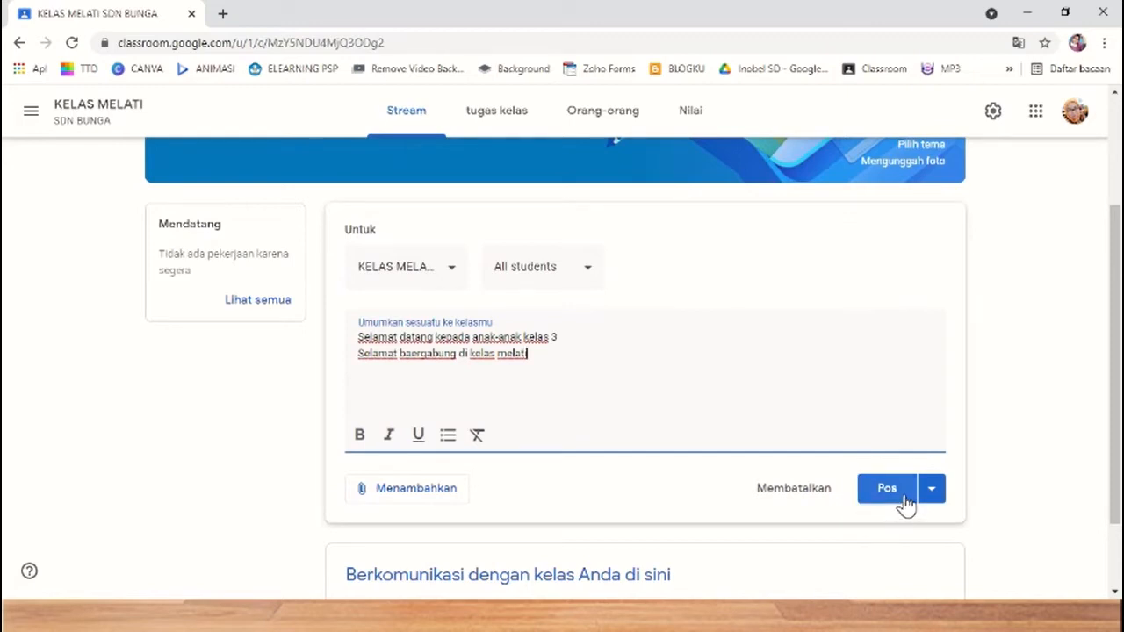
click(905, 497)
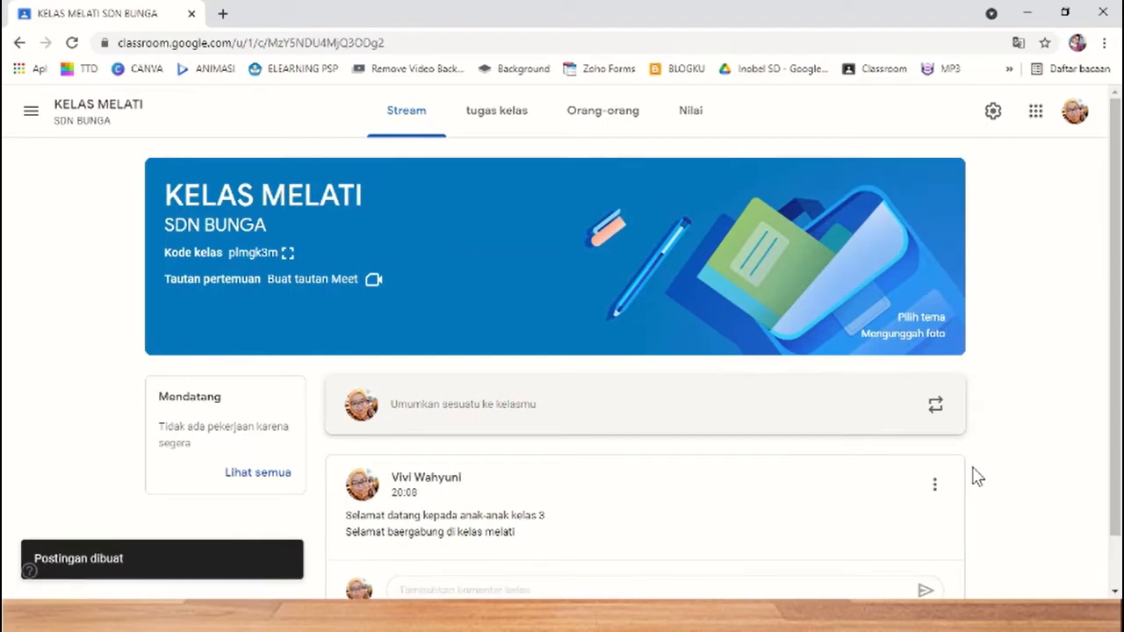
scroll(966, 475, down, 1)
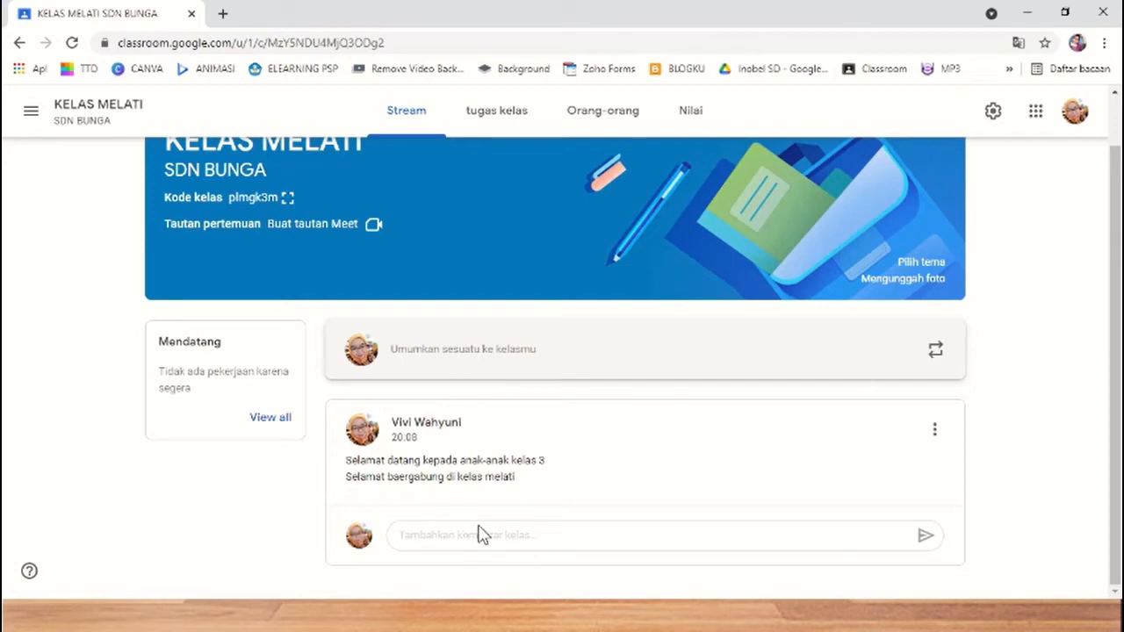
- Add a classwork topic named "12 Juli 2021" to KELAS MELATI
click(508, 116)
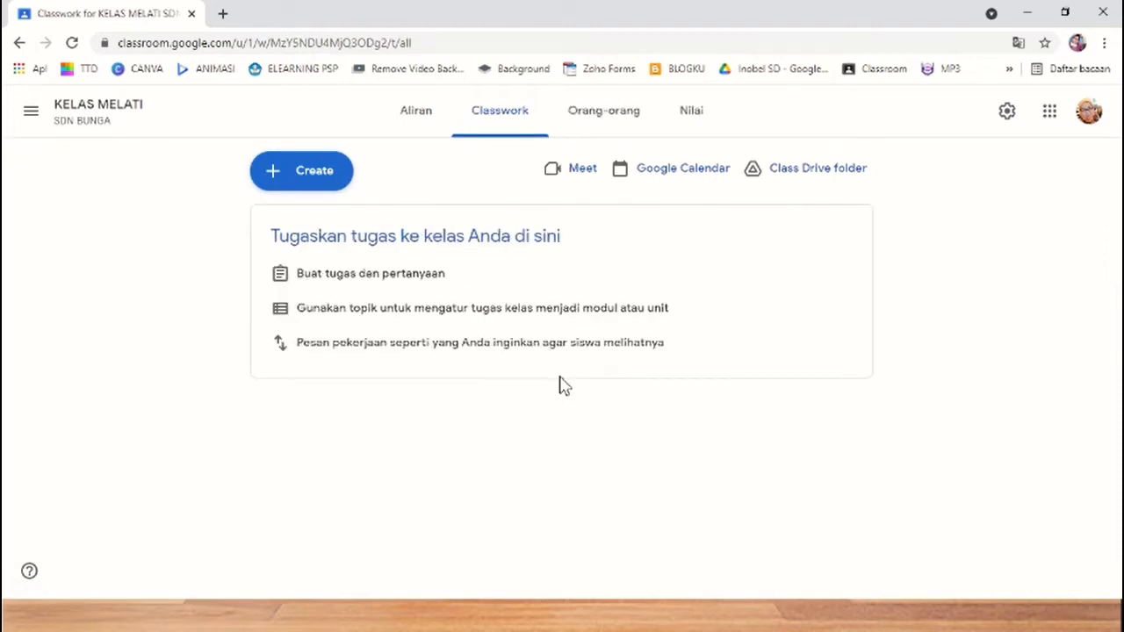
click(307, 183)
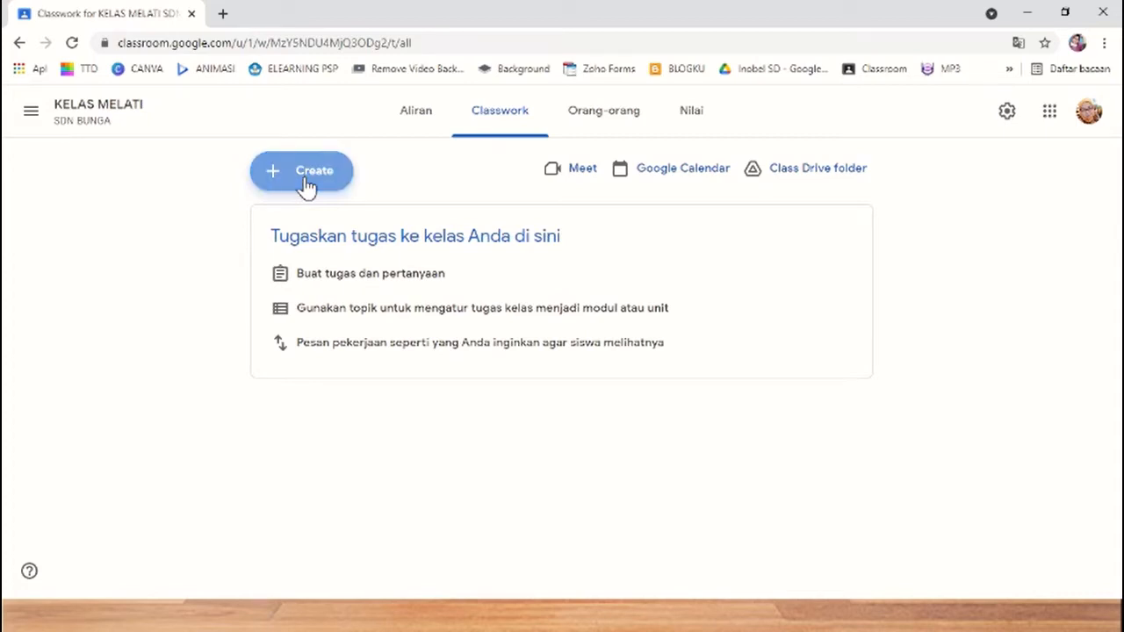
click(428, 168)
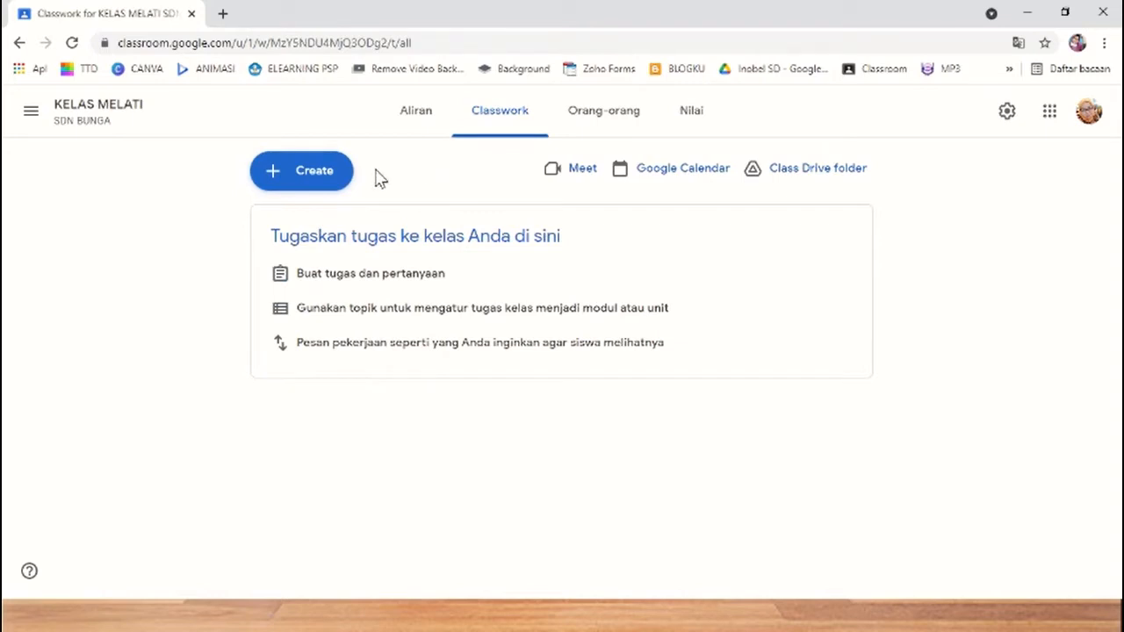
click(328, 182)
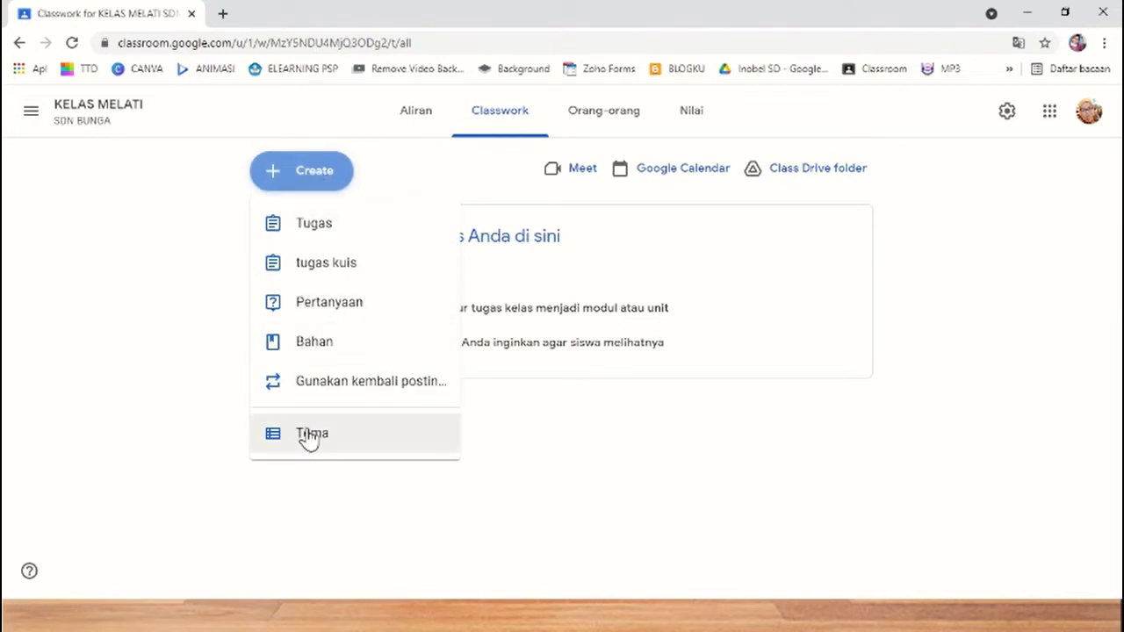
click(314, 437)
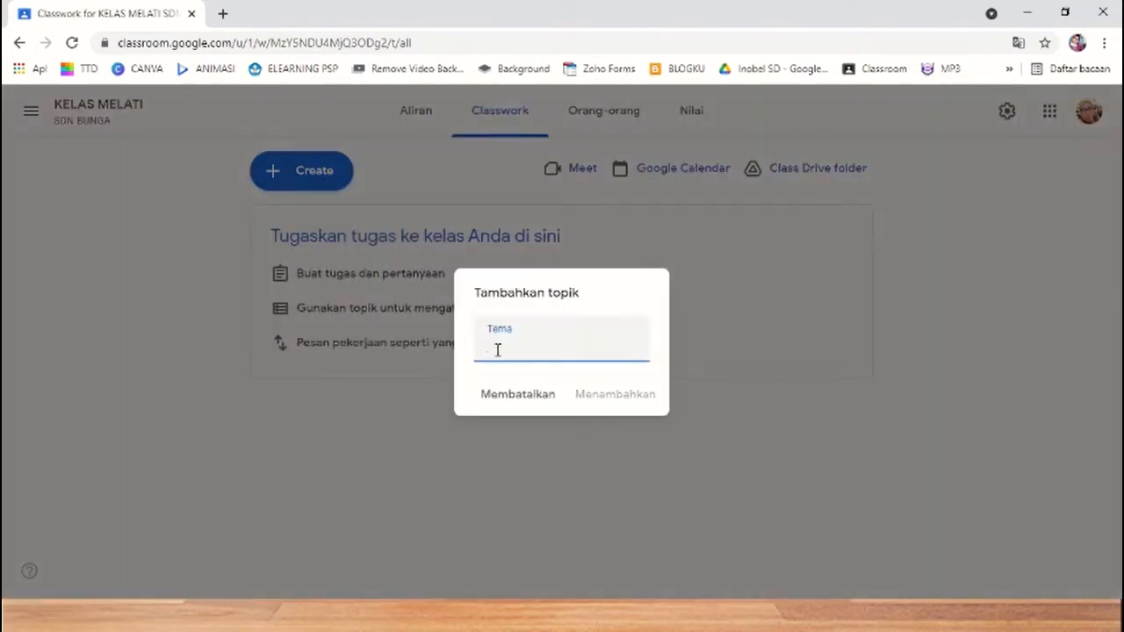
text(12 Juli 202)
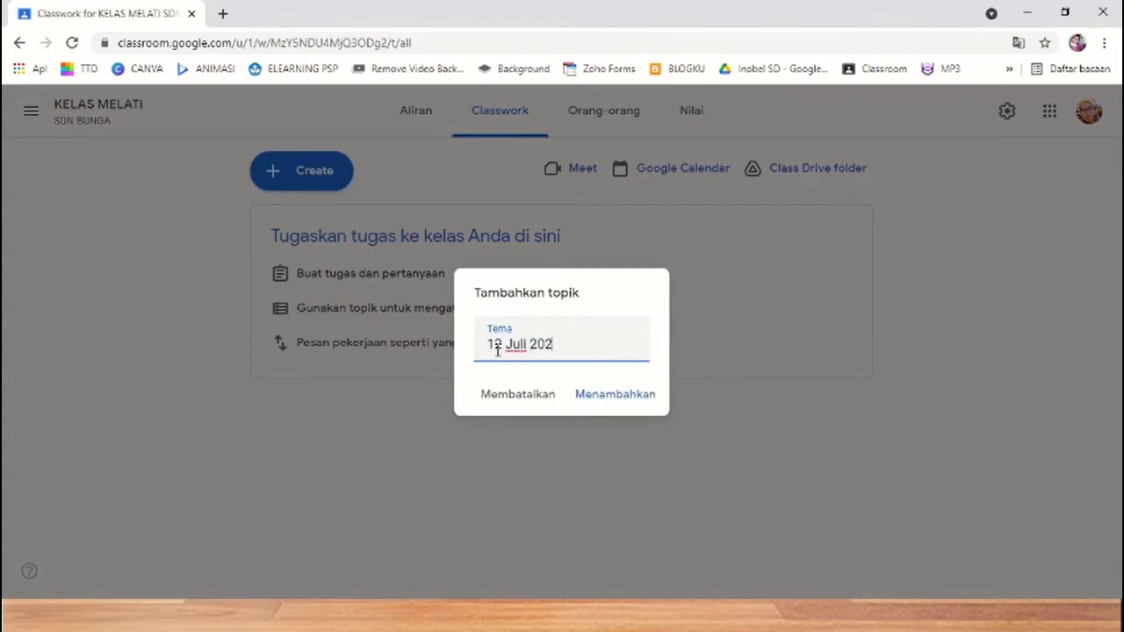
click(614, 400)
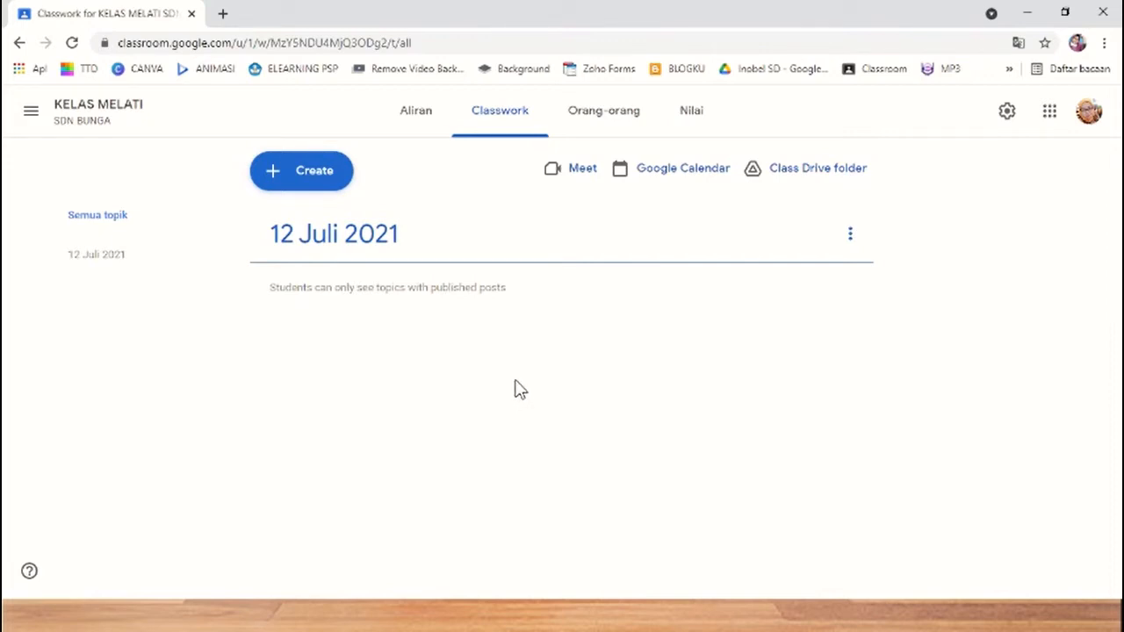
- Start a new class material titled "MODUL AJAR MATERI PERTAMA" with the description "Silahkan baca lampiran materi berikut"
click(320, 180)
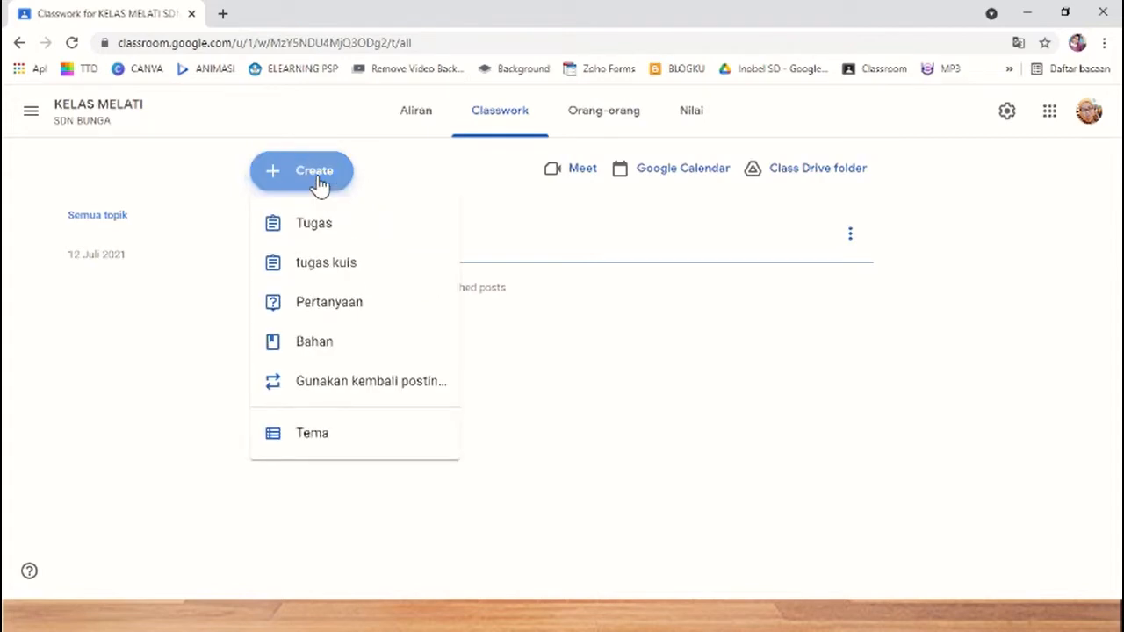
click(297, 346)
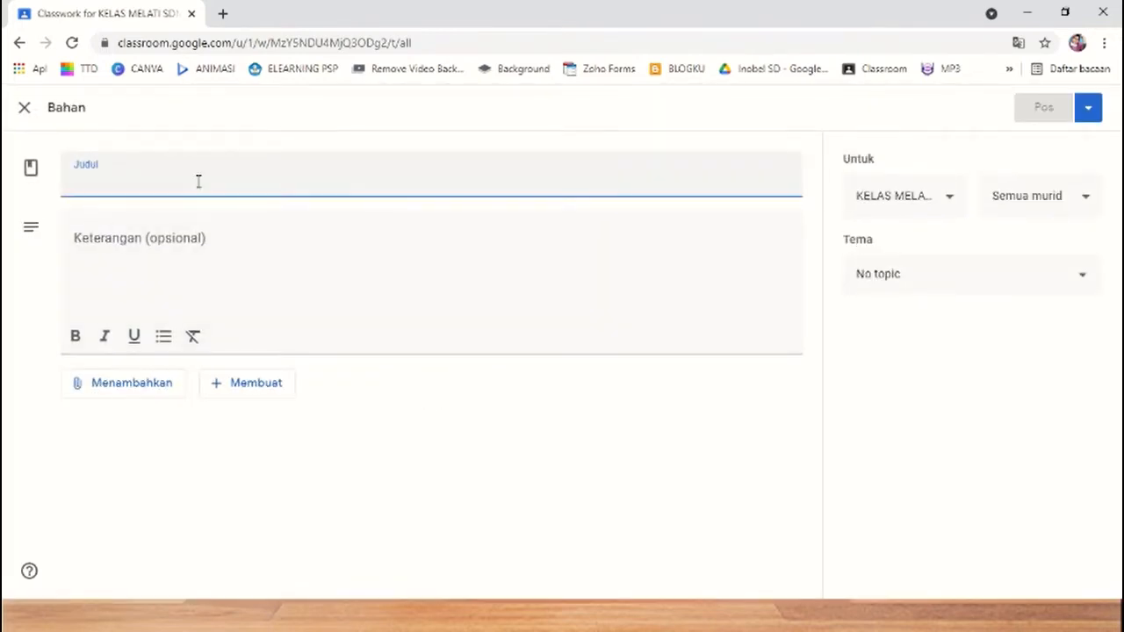
text(MODUL )
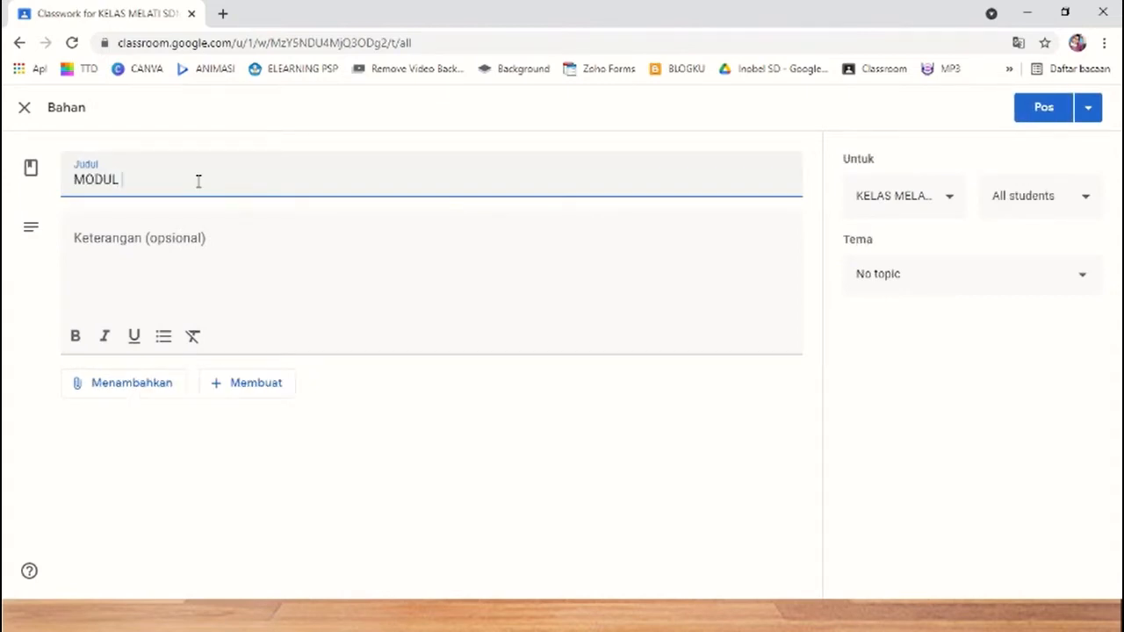
text(AJAR MATERI PERTAMA)
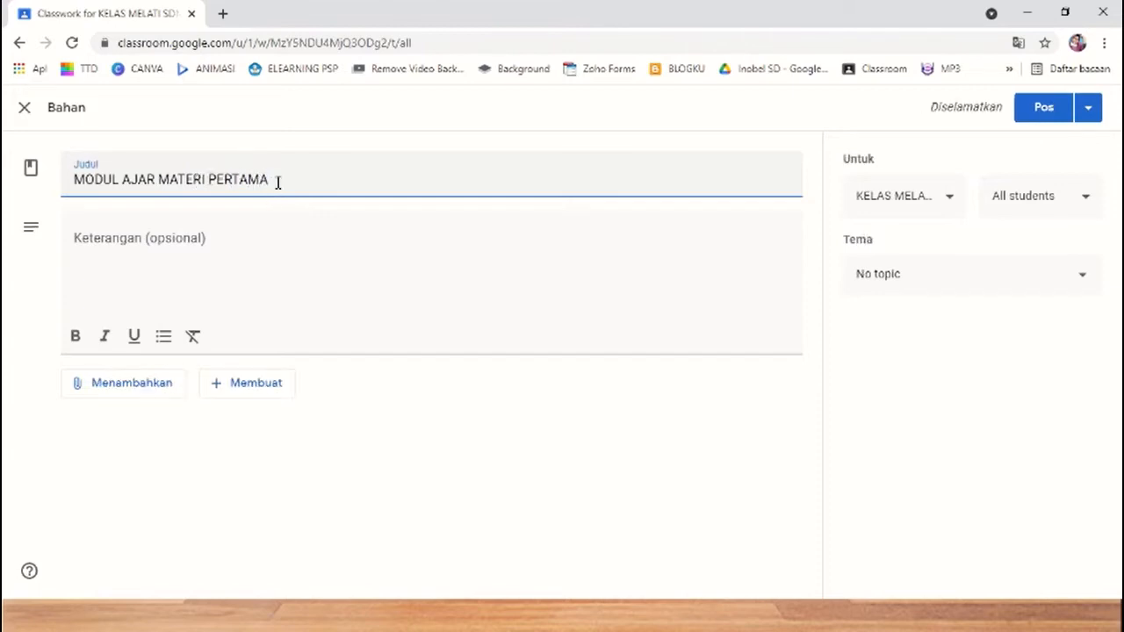
click(195, 242)
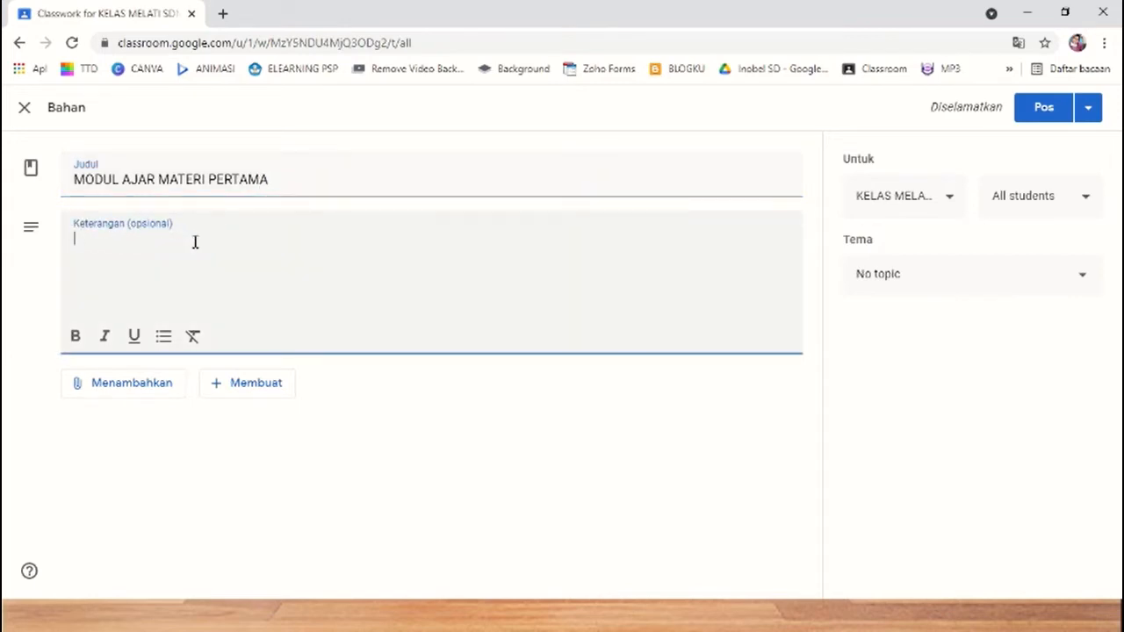
text(Sila)
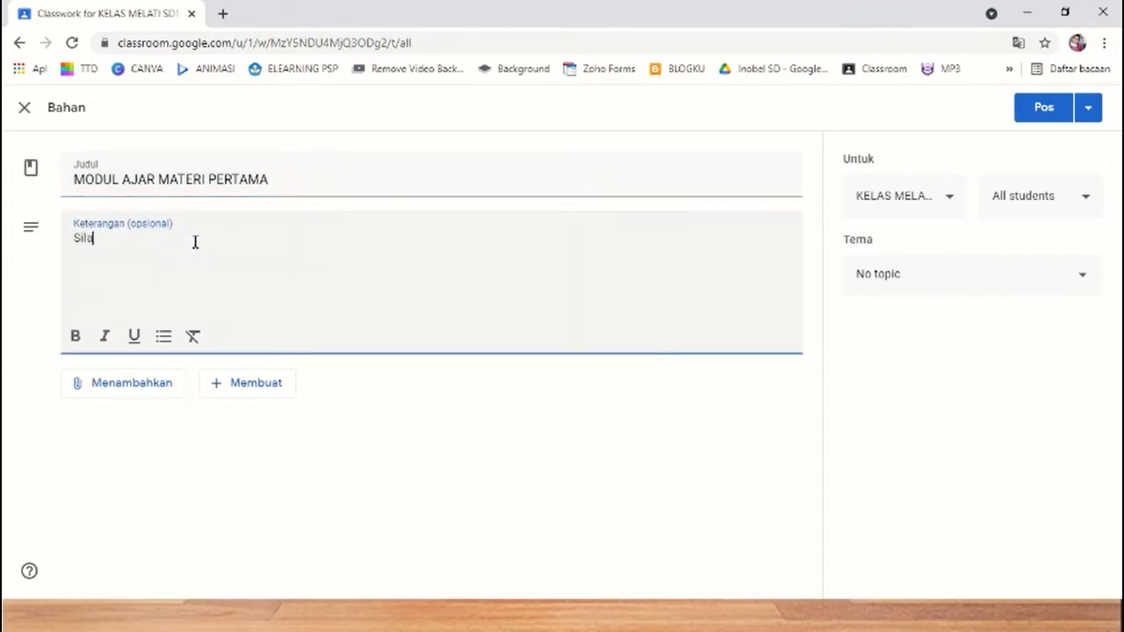
text(hkan baca l)
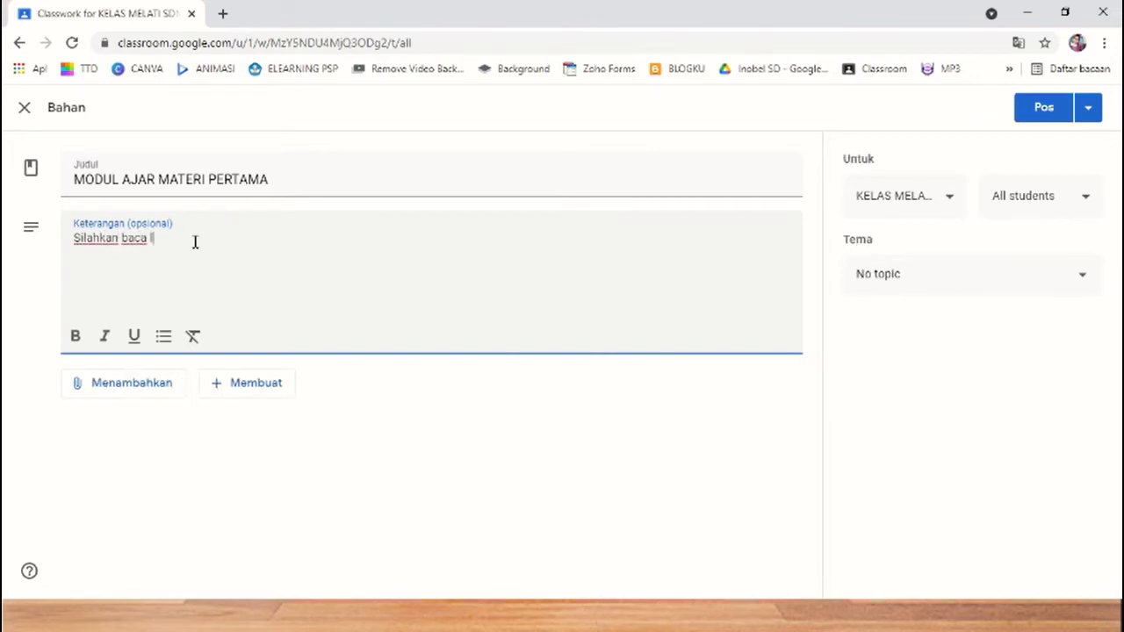
text(ampiran materi berikut)
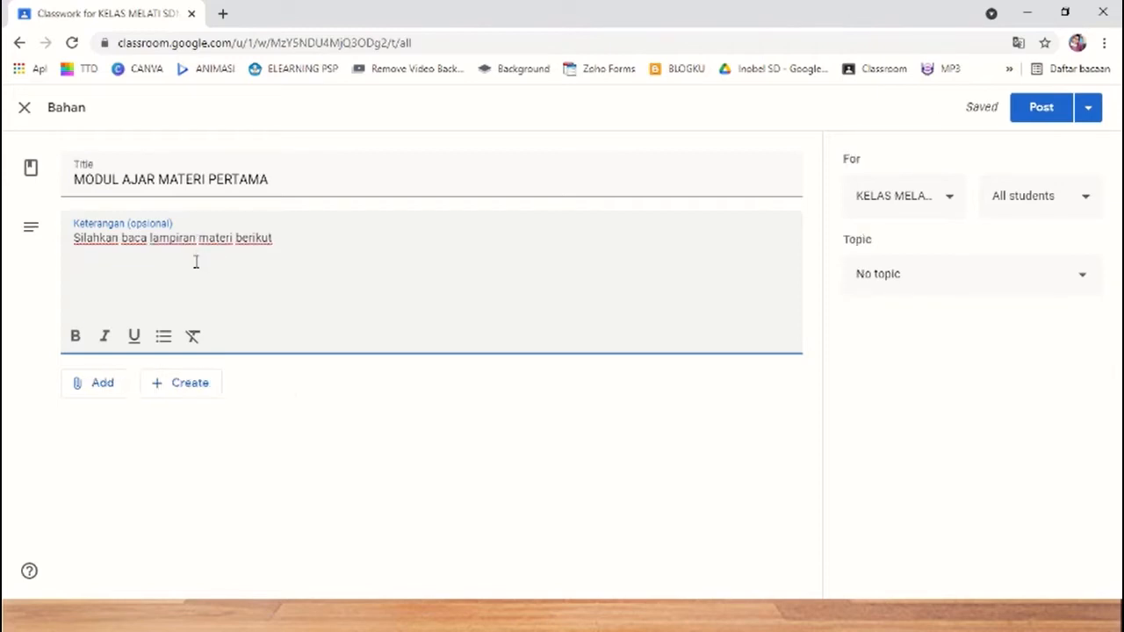
- Open the file attachment dialog for the material, view the My Drive files and return to uploading from the computer
click(129, 386)
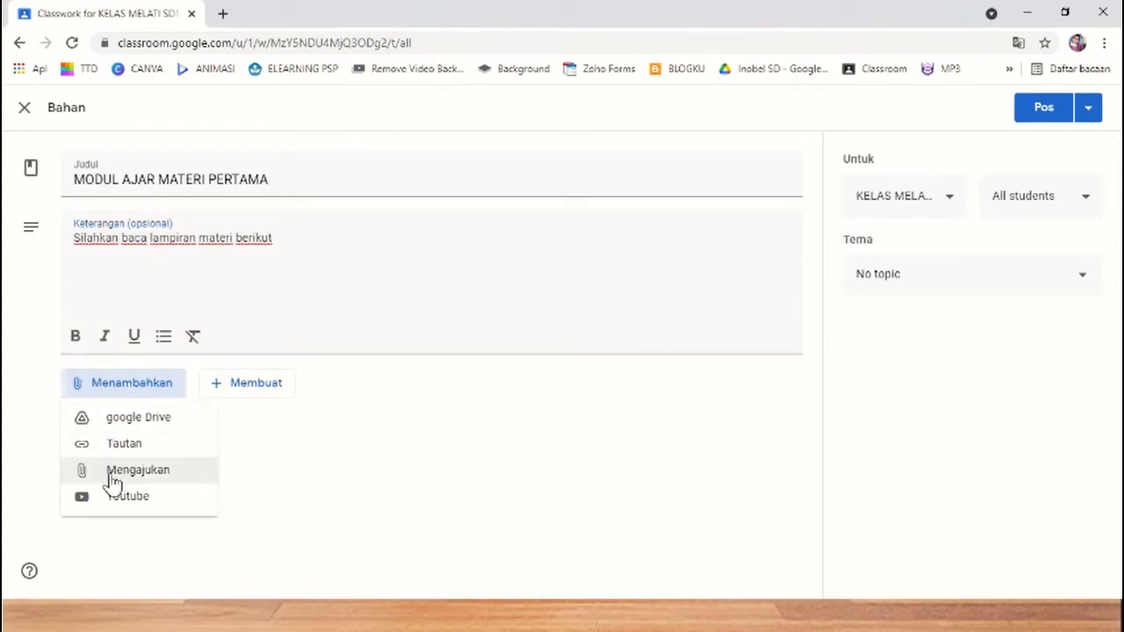
click(138, 391)
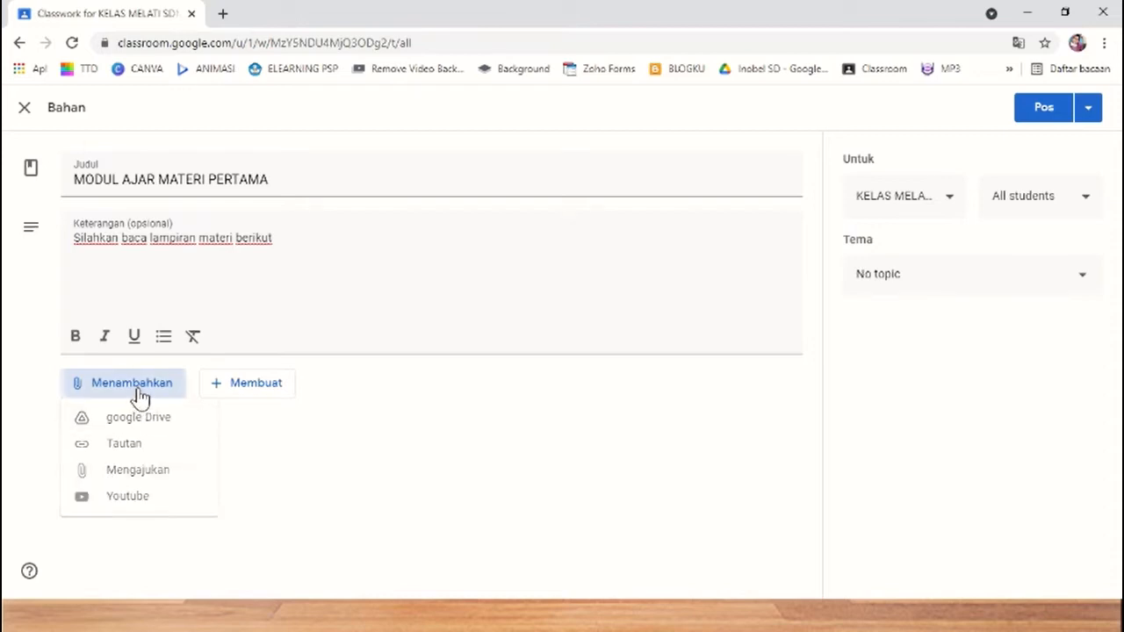
click(141, 400)
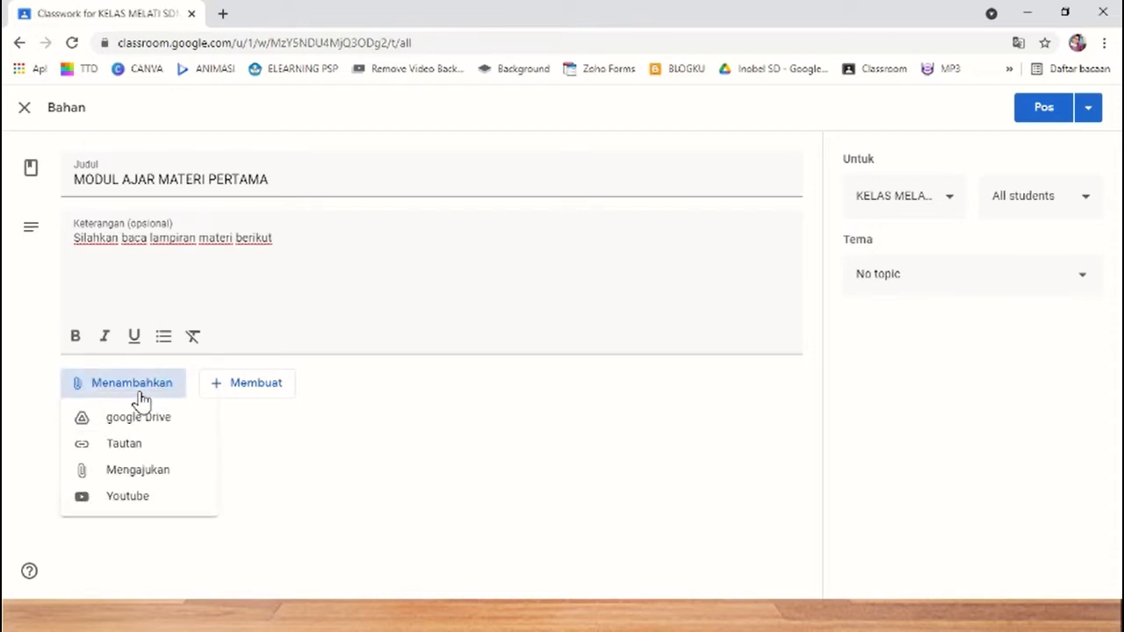
click(120, 473)
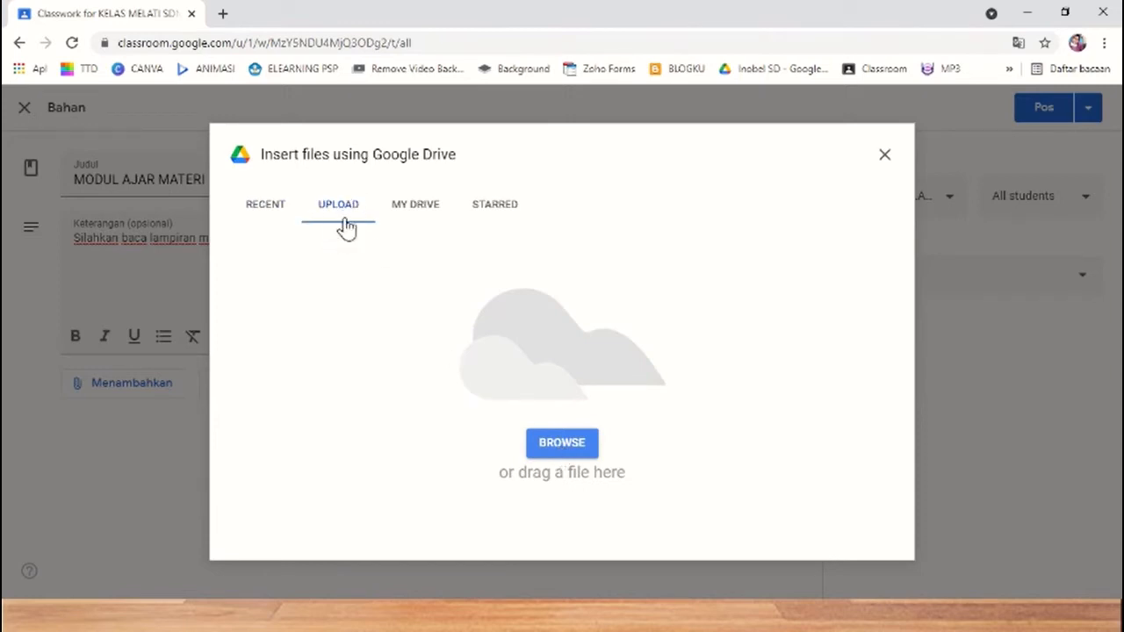
click(415, 214)
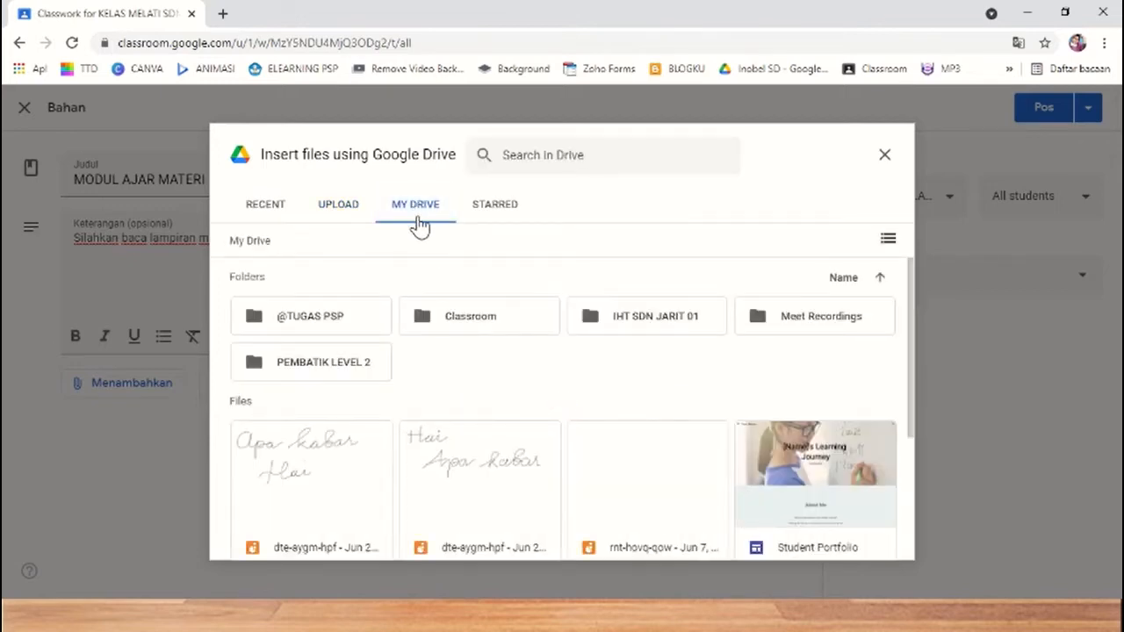
click(343, 218)
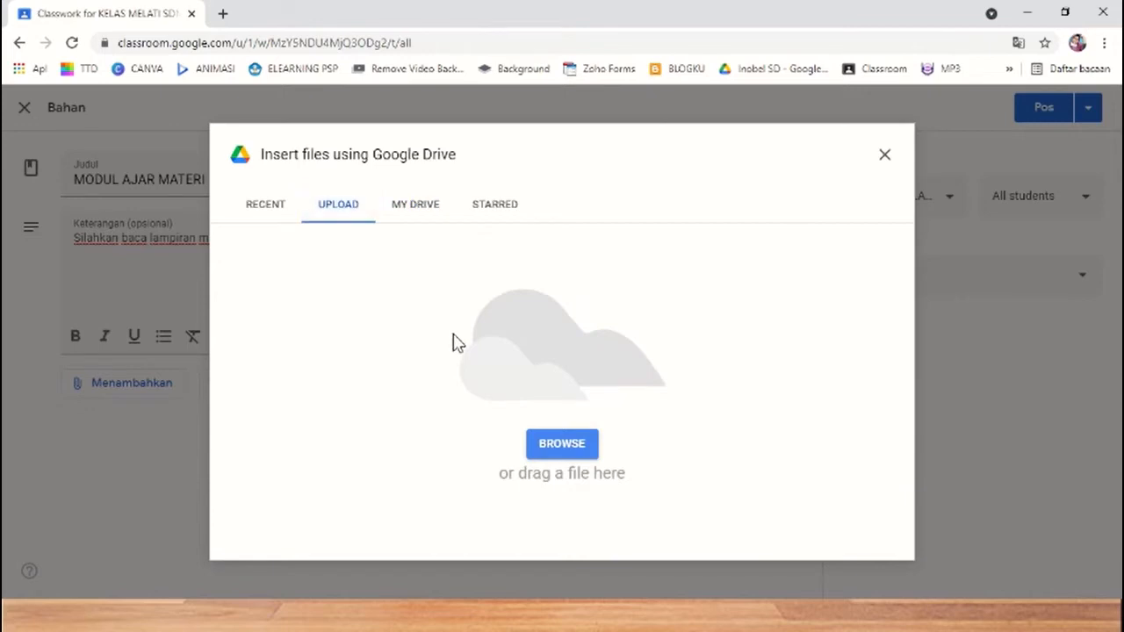
- Upload the Word document IPAS 4.1 from the PSP subfolder of the PSP folder on drive E as the material's attachment
click(553, 449)
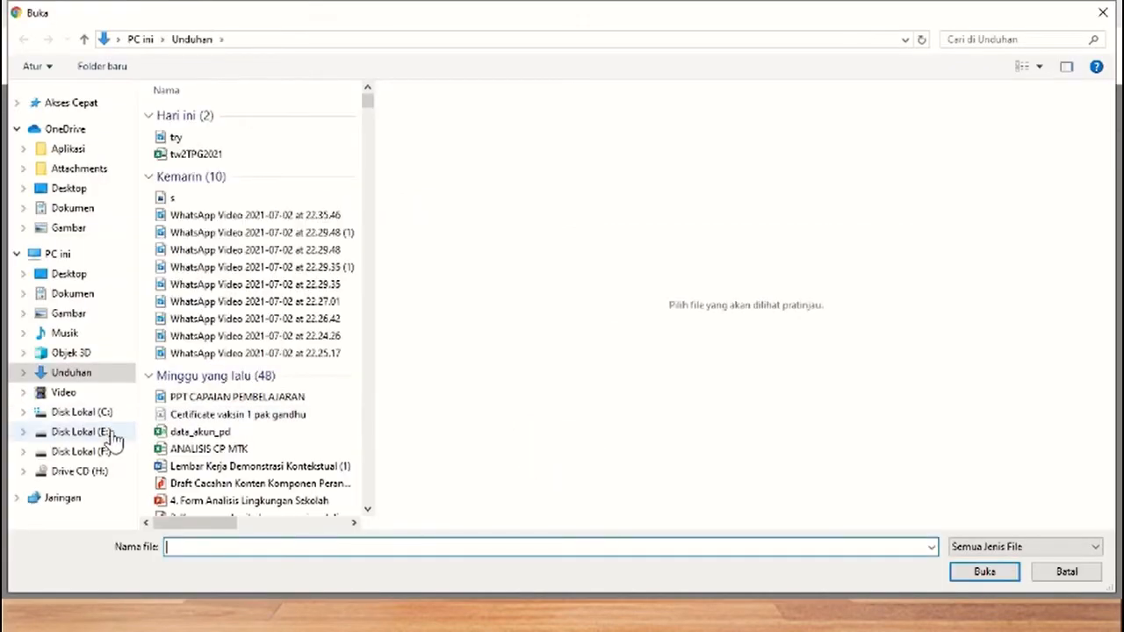
click(107, 433)
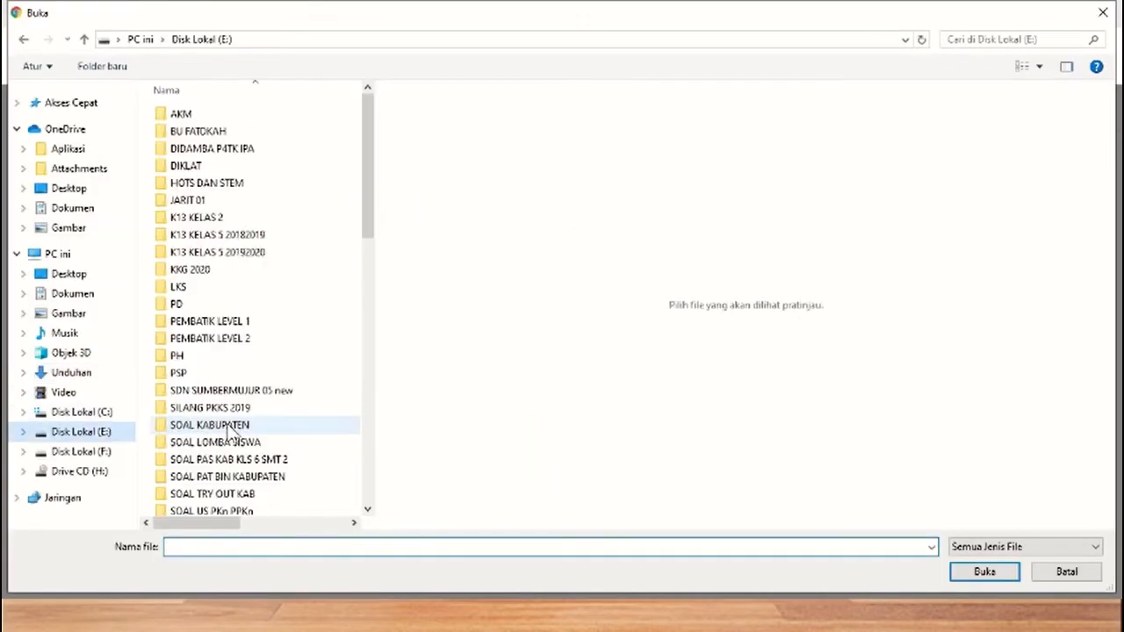
double_click(205, 374)
double_click(184, 203)
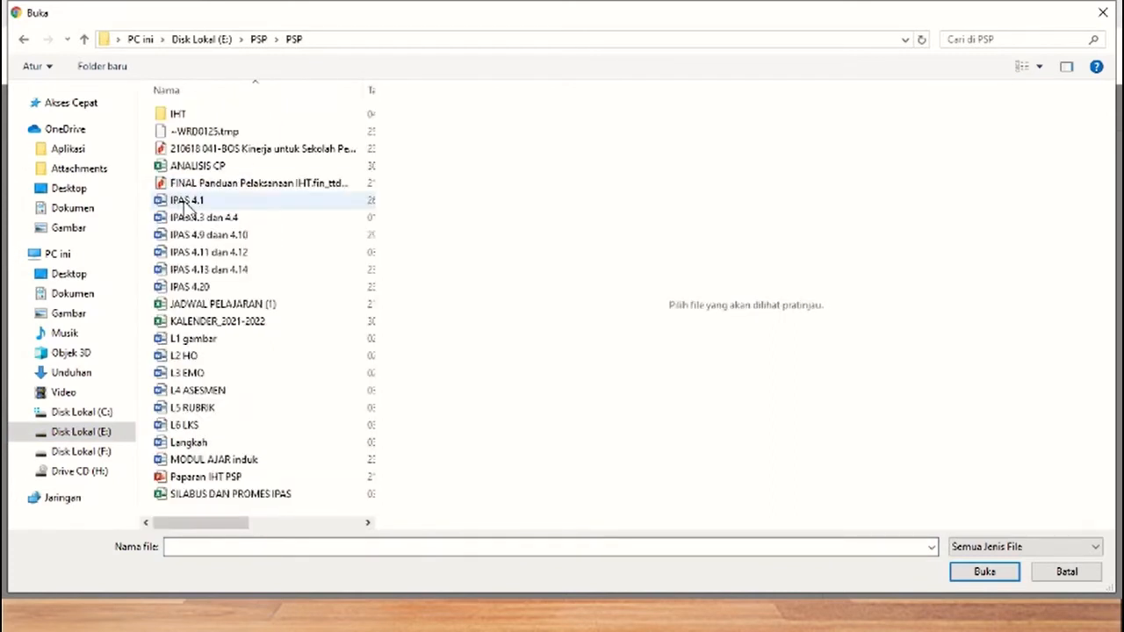
click(204, 117)
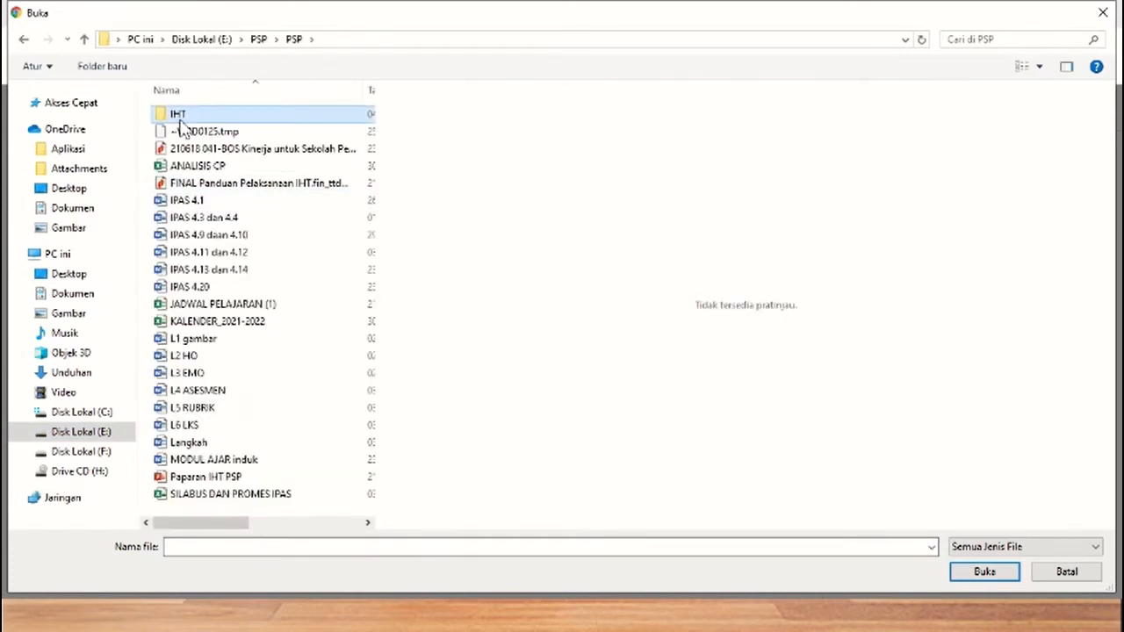
click(85, 39)
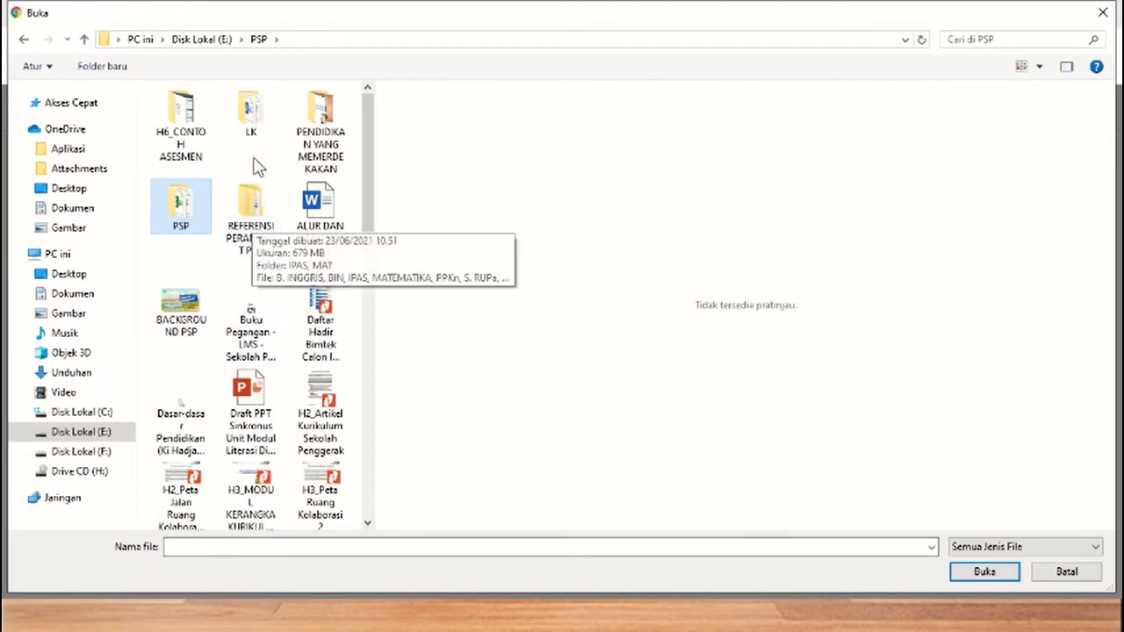
double_click(200, 221)
click(198, 201)
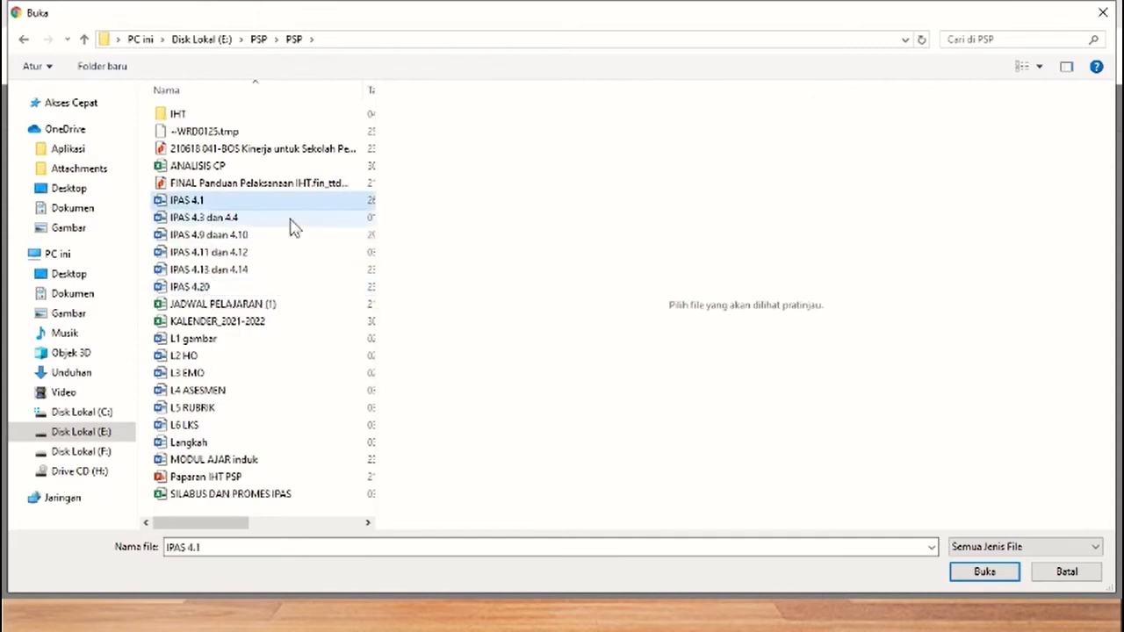
click(984, 572)
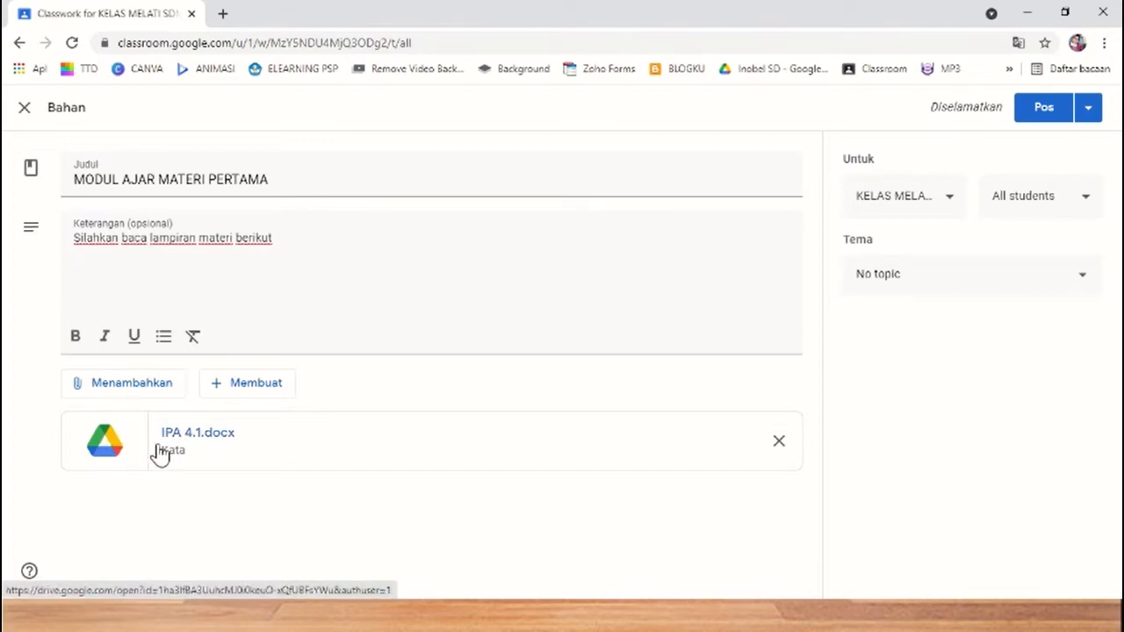
- Open the YouTube video search for adding a video to the material
click(143, 395)
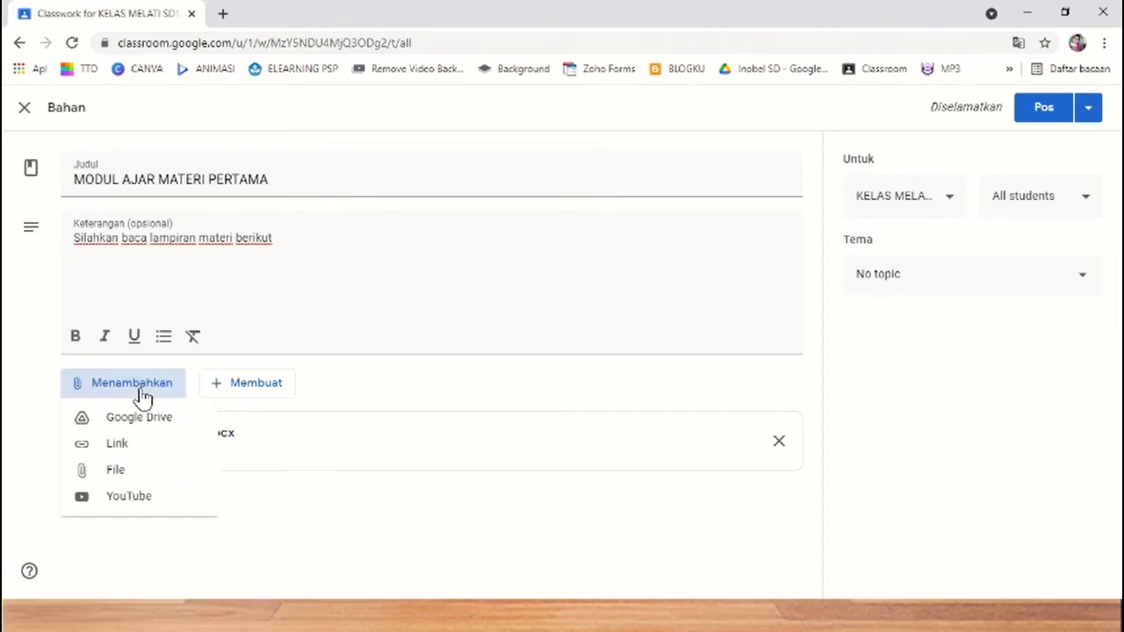
click(123, 500)
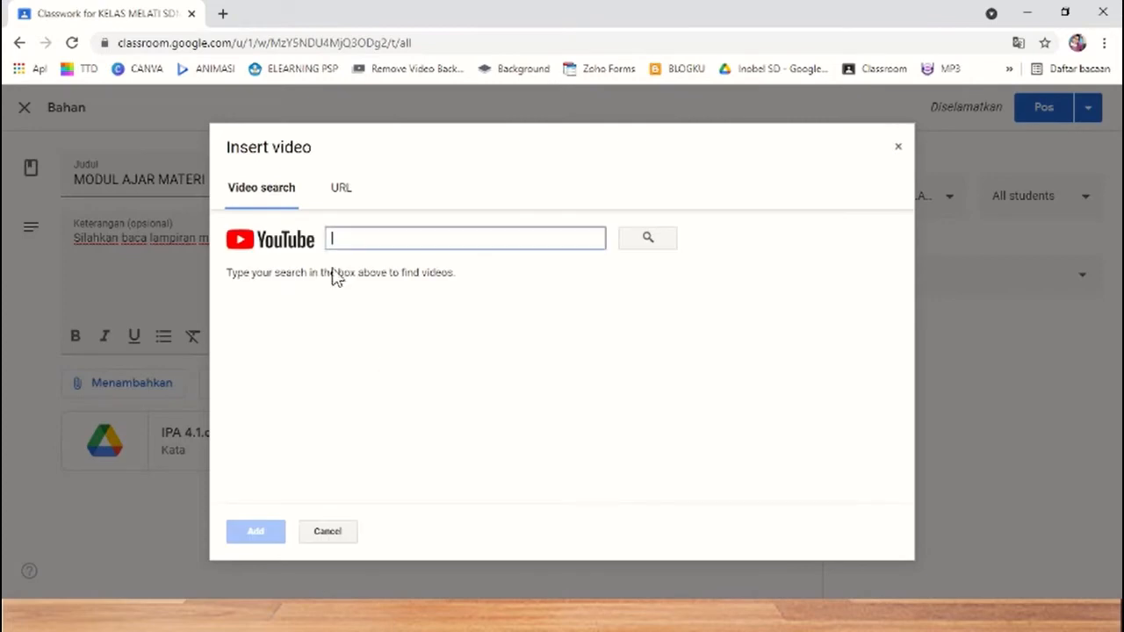
text(makh)
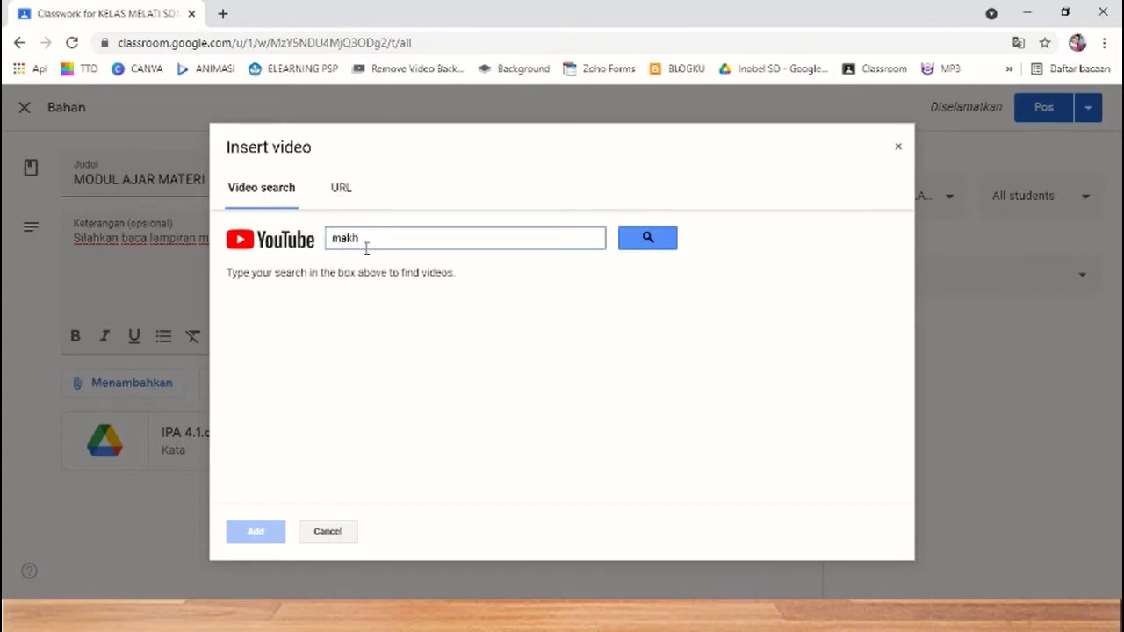
text(luk hidu)
key(BackSpace)
key(BackSpace)
key(BackSpace)
key(BackSpace)
key(BackSpace)
key(BackSpace)
key(BackSpace)
key(BackSpace)
key(BackSpace)
key(BackSpace)
key(BackSpace)
key(BackSpace)
- Search YouTube for the teacher's name and attach the video "TEMA 6 IPA DAUR HIDUP HEWAN" to the material
text(vivi w)
key(Return)
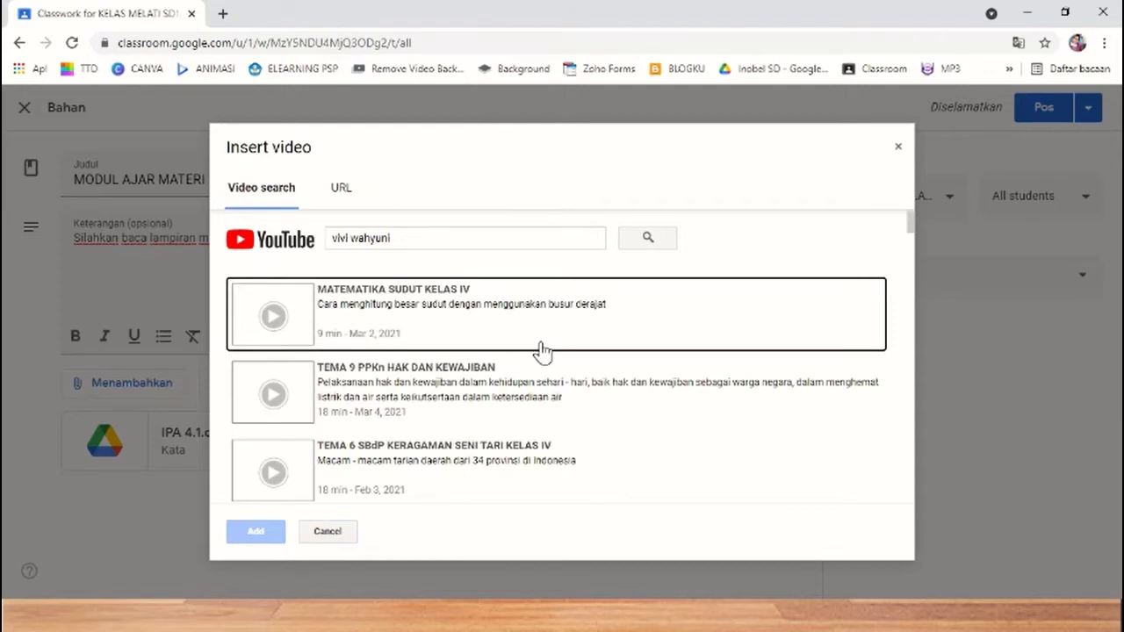
scroll(571, 408, down, 3)
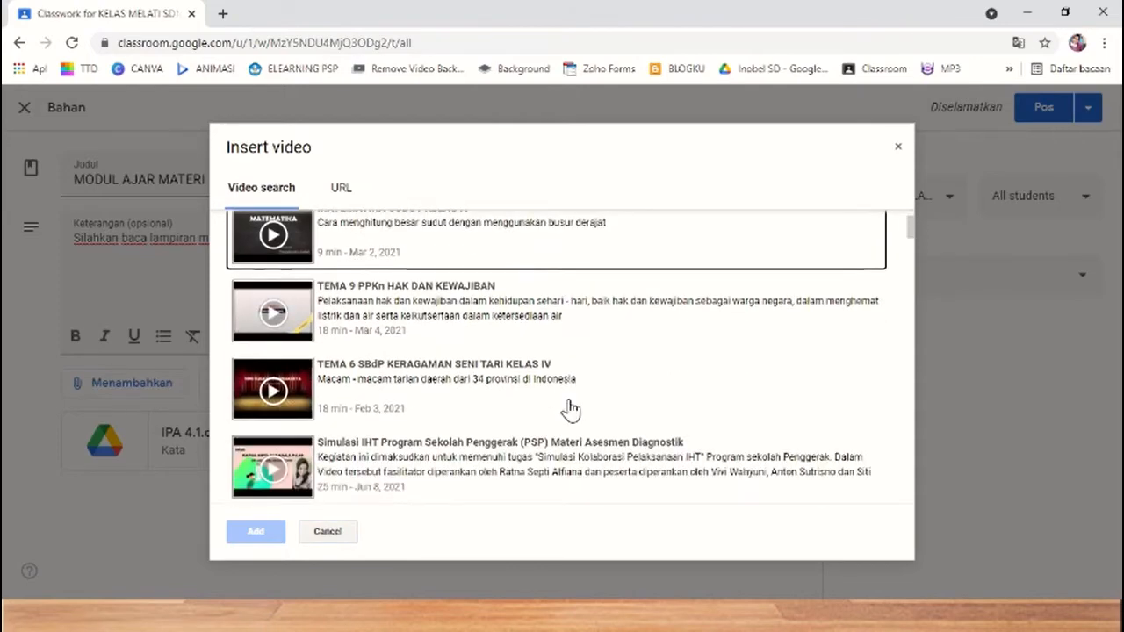
scroll(569, 407, down, 1)
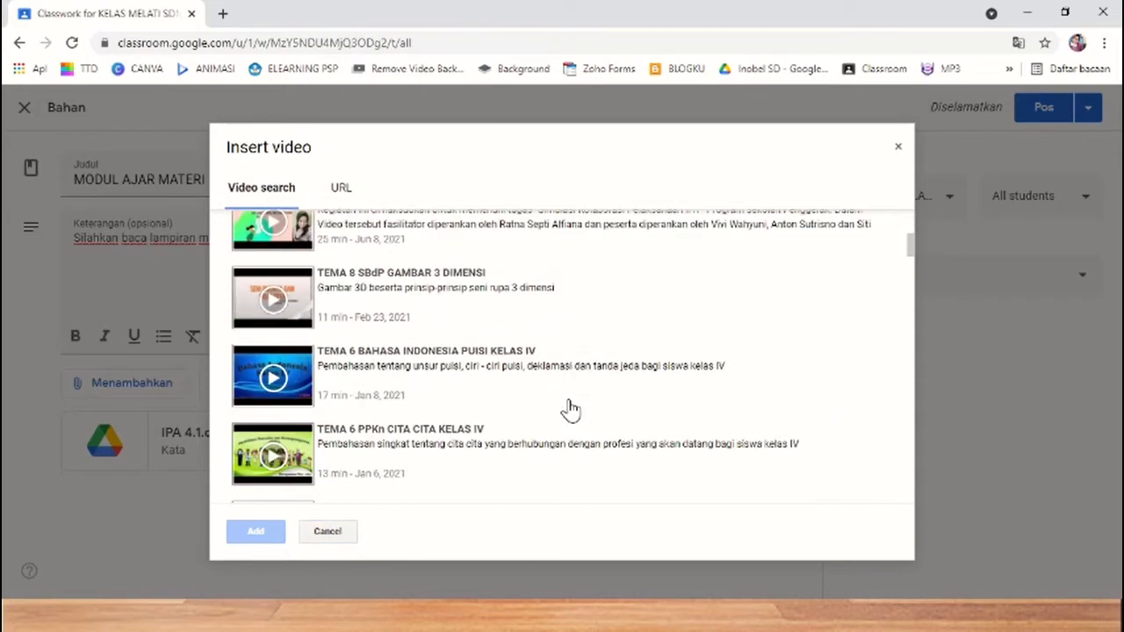
scroll(570, 404, down, 3)
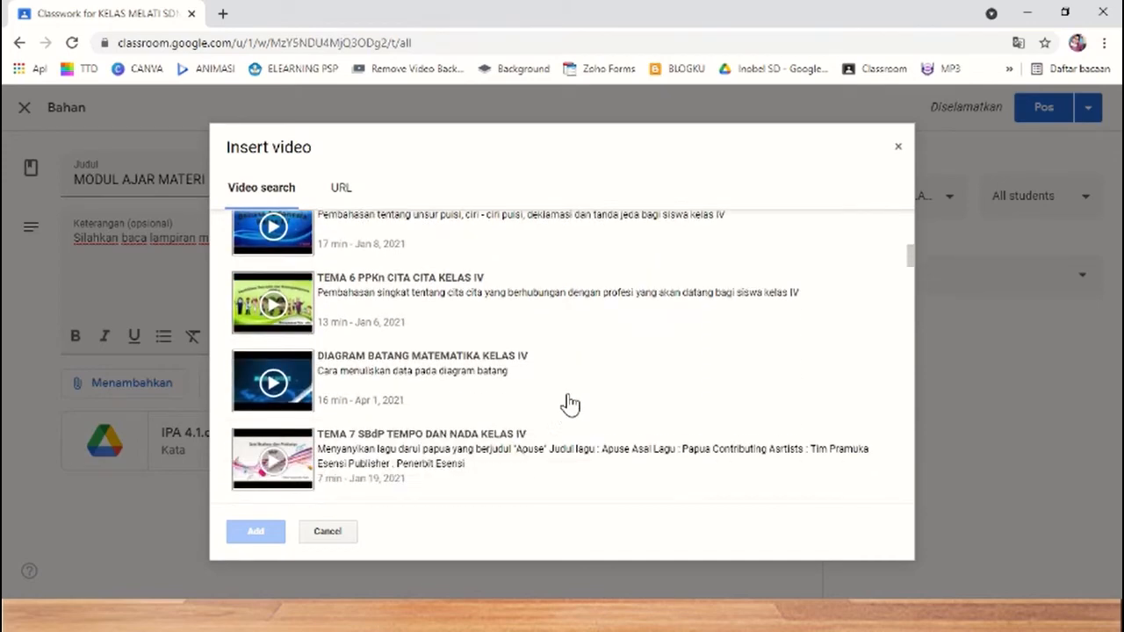
scroll(571, 404, down, 1)
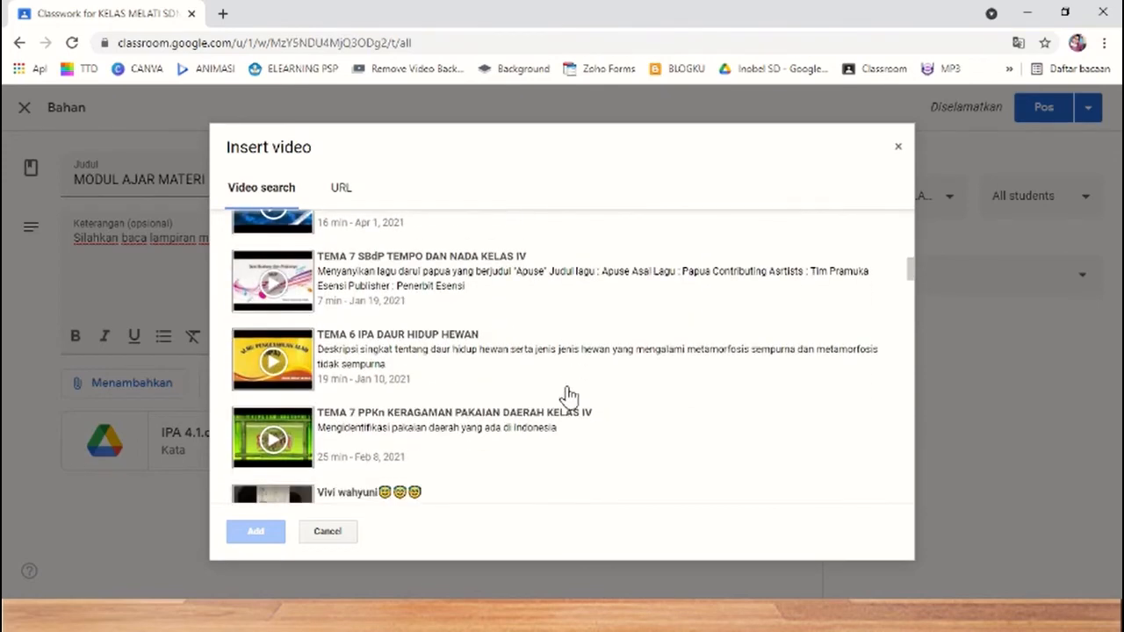
click(436, 367)
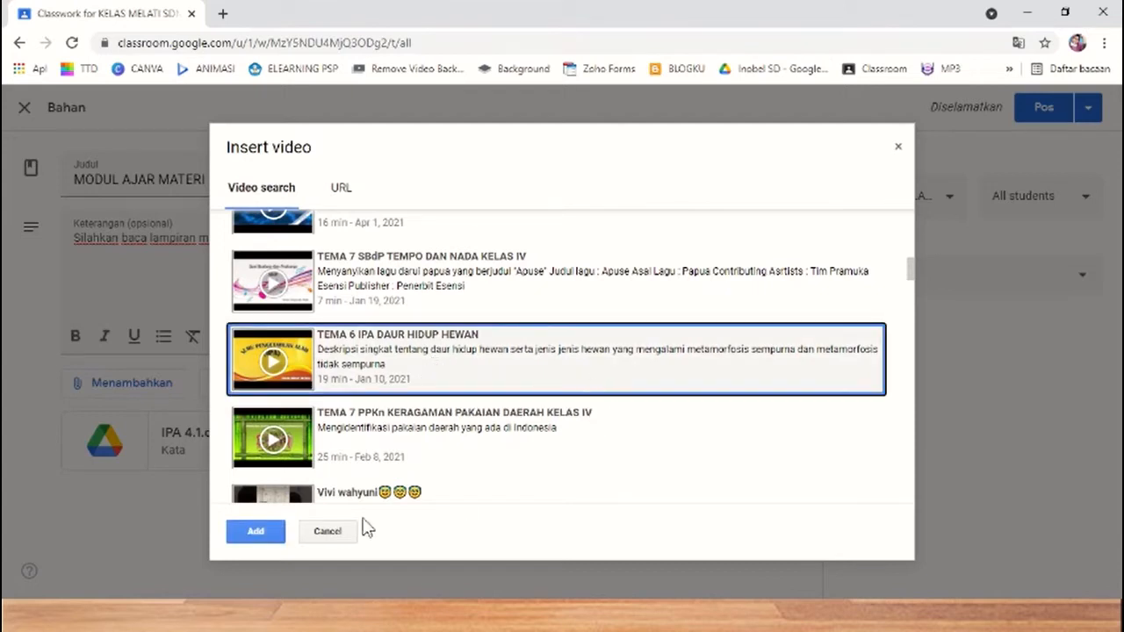
click(256, 533)
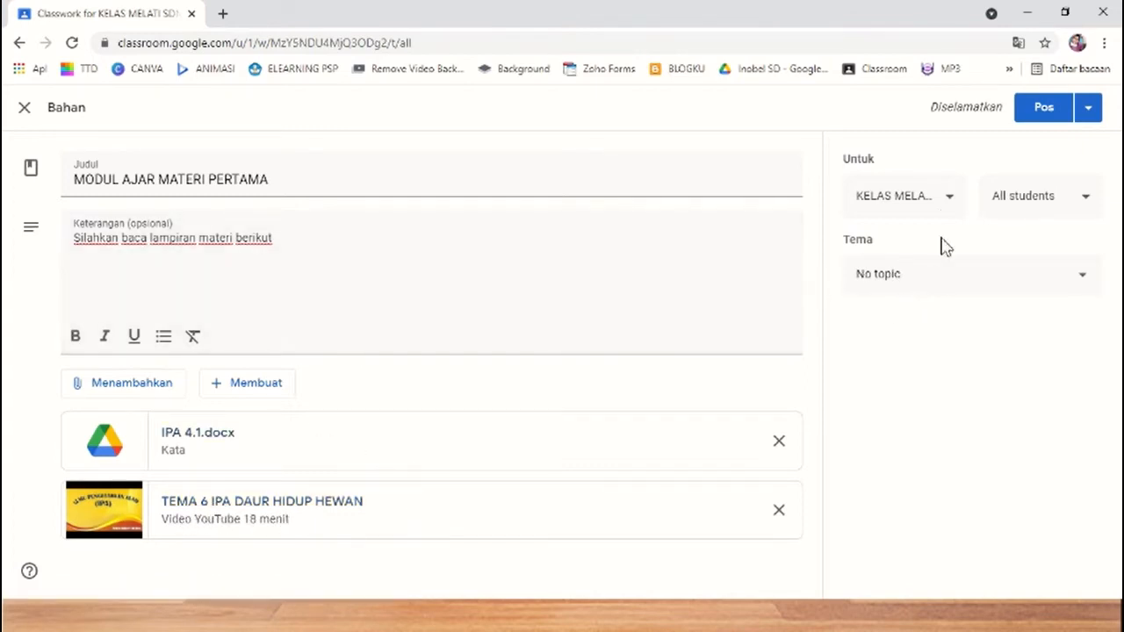
- Assign the material to the topic 12 Juli 2021 and set its scheduled posting date to Jul 12, 2021
click(977, 283)
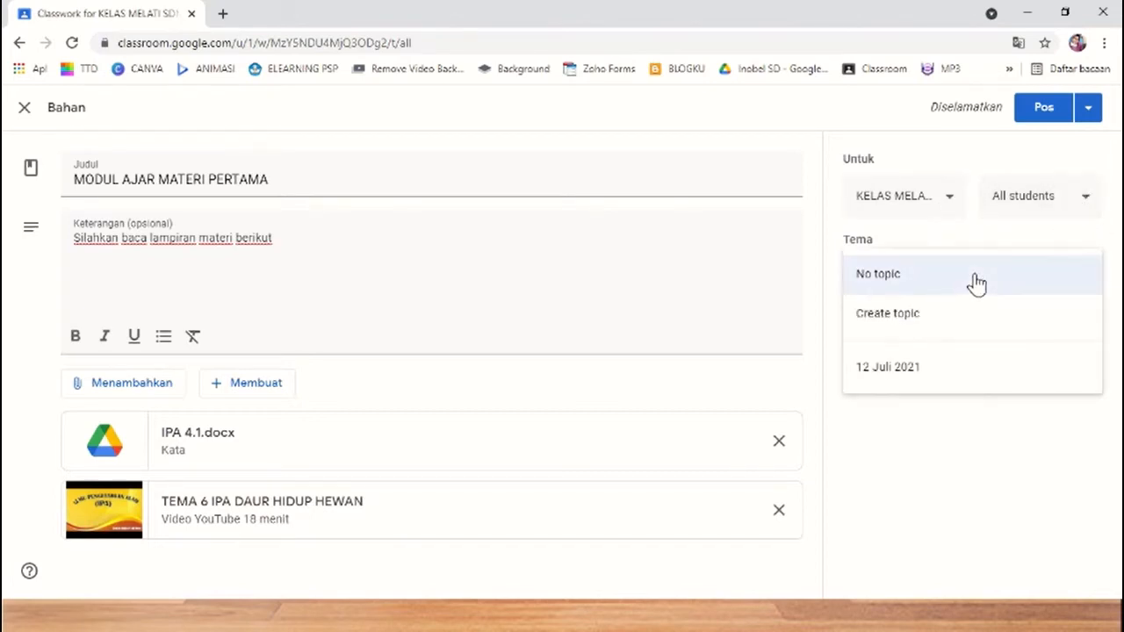
click(924, 373)
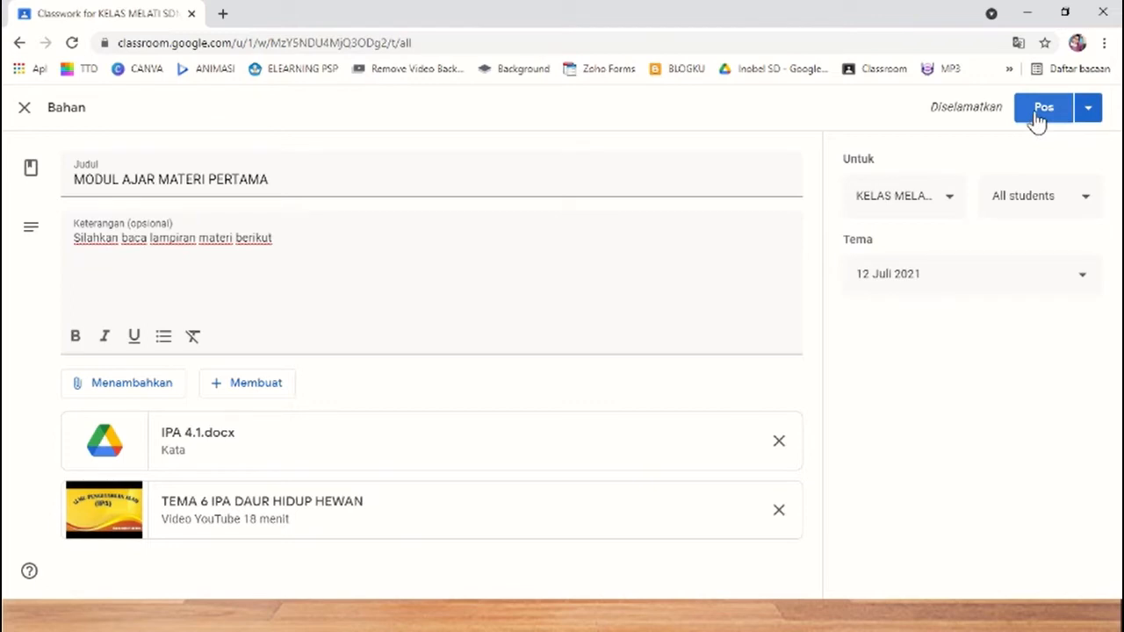
click(1088, 115)
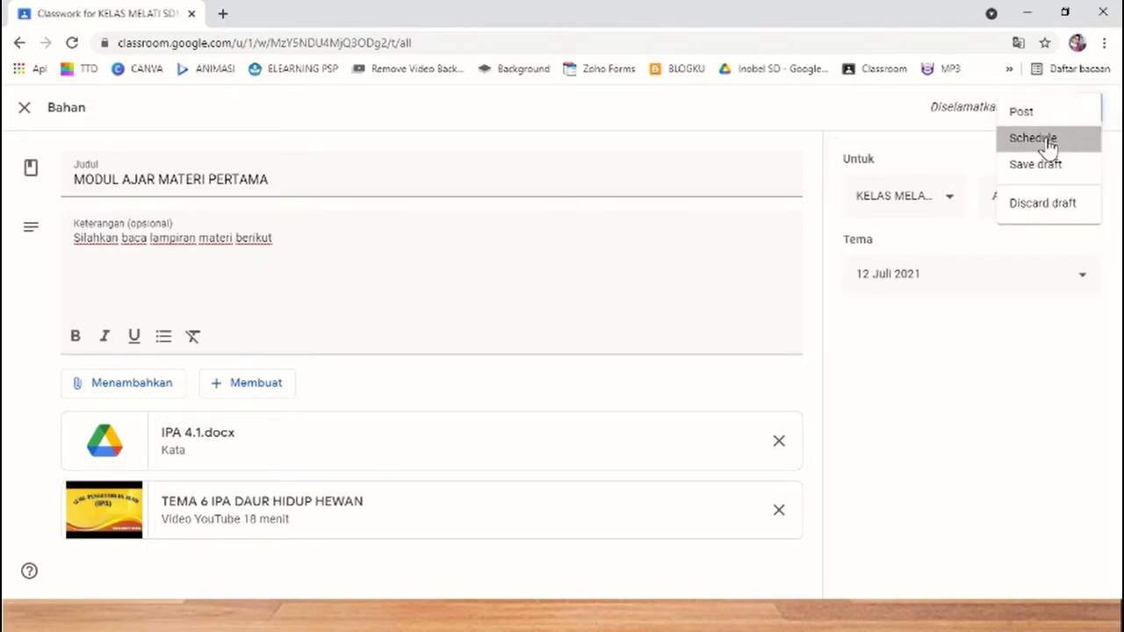
click(1045, 140)
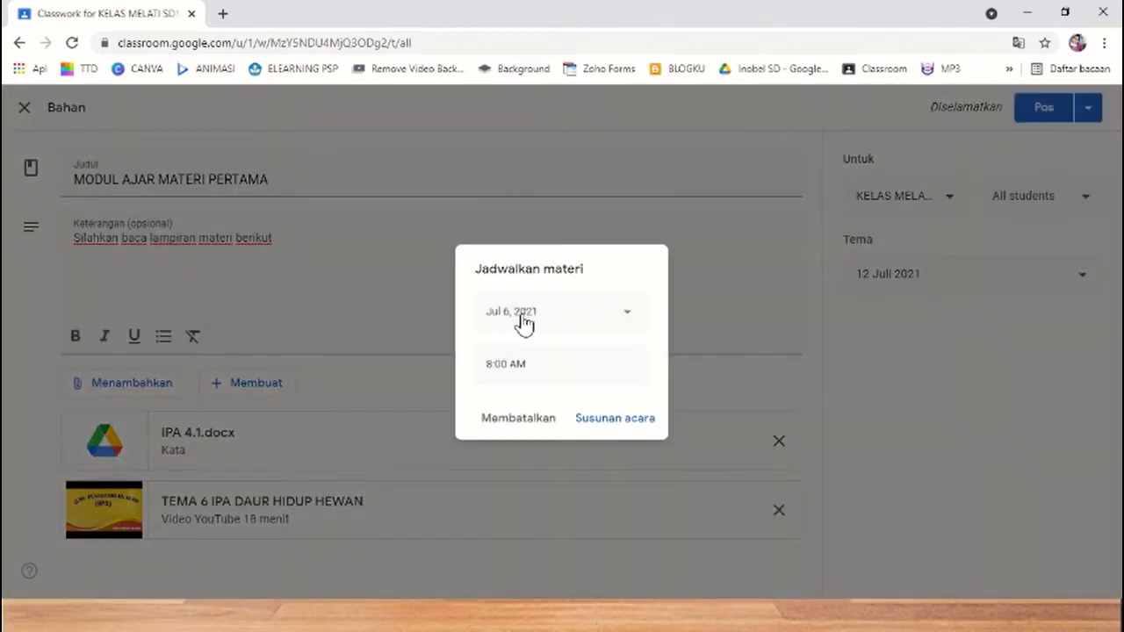
click(525, 321)
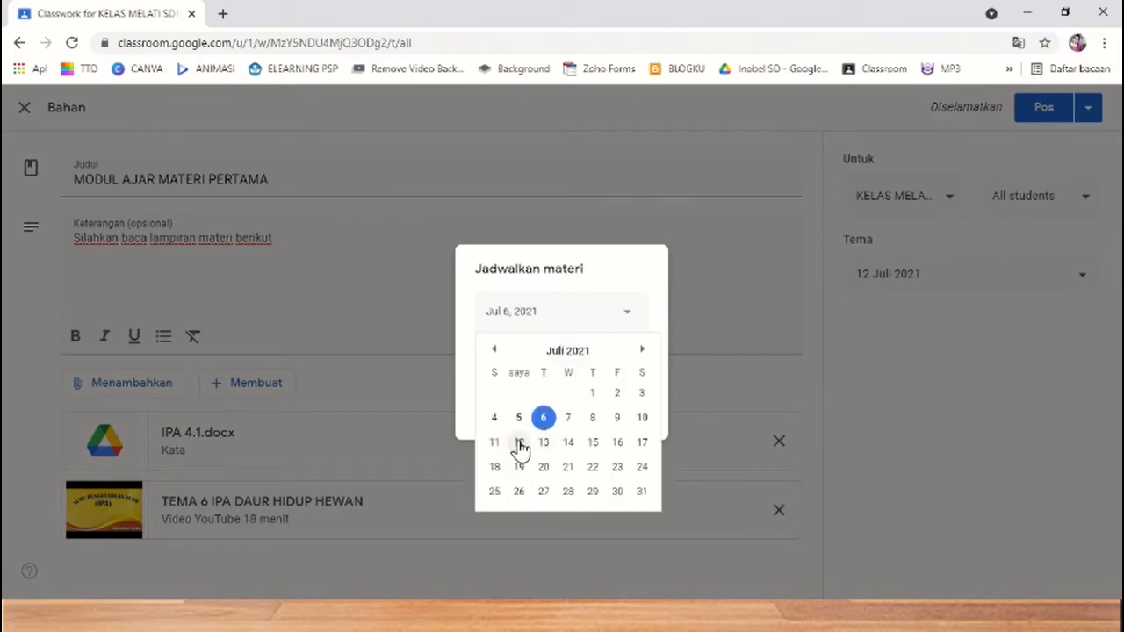
click(654, 281)
click(620, 318)
click(564, 422)
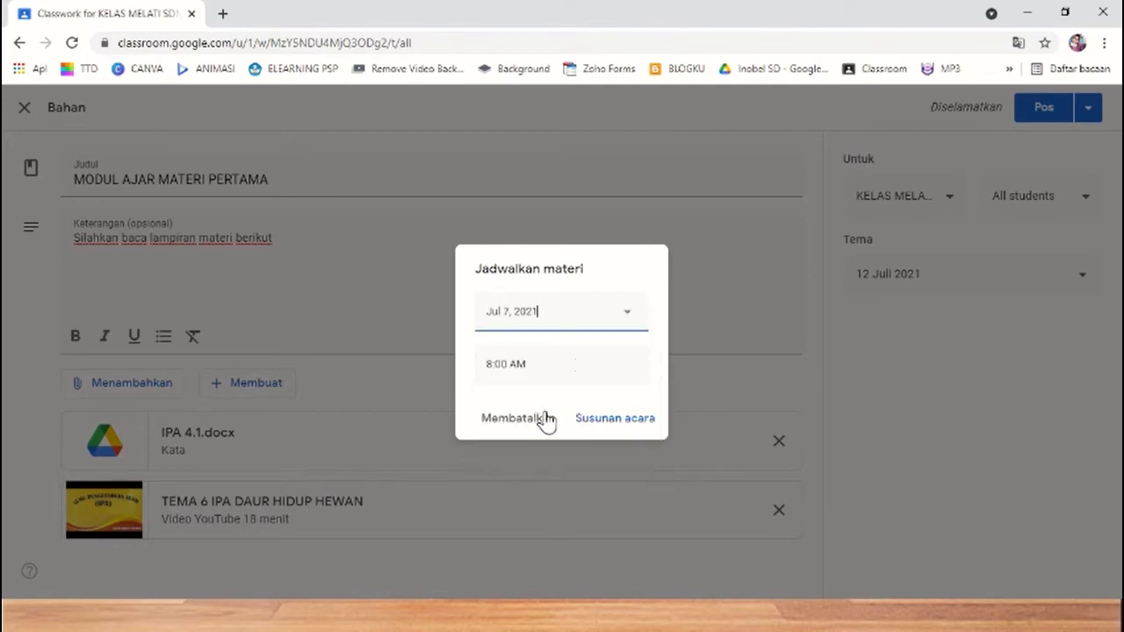
click(585, 327)
click(520, 443)
- Set the scheduled posting time to 7:00 AM and schedule the material
click(490, 369)
click(493, 372)
key(BackSpace)
text(7)
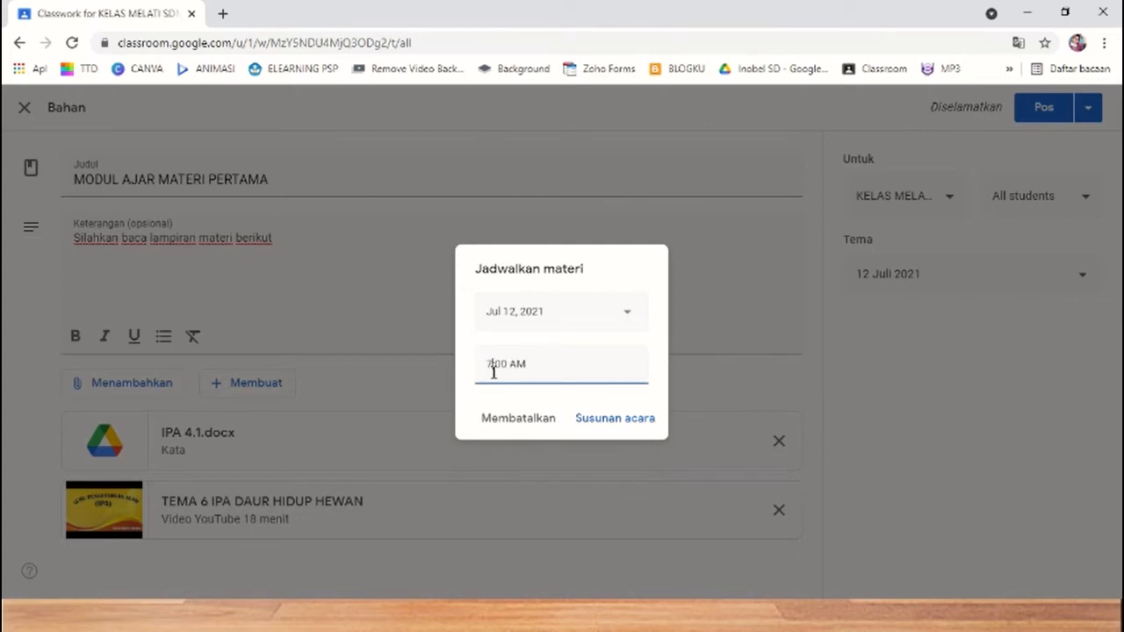
click(597, 425)
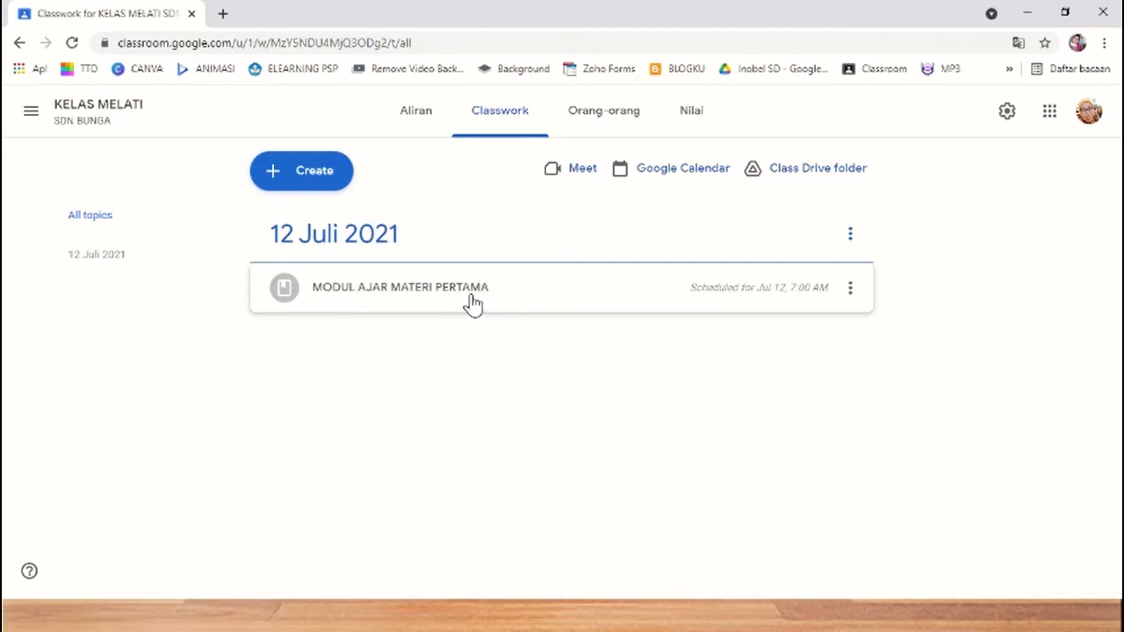
- Reopen the scheduled material MODUL AJAR MATERI PERTAMA for editing, review its settings and submit it again
click(852, 295)
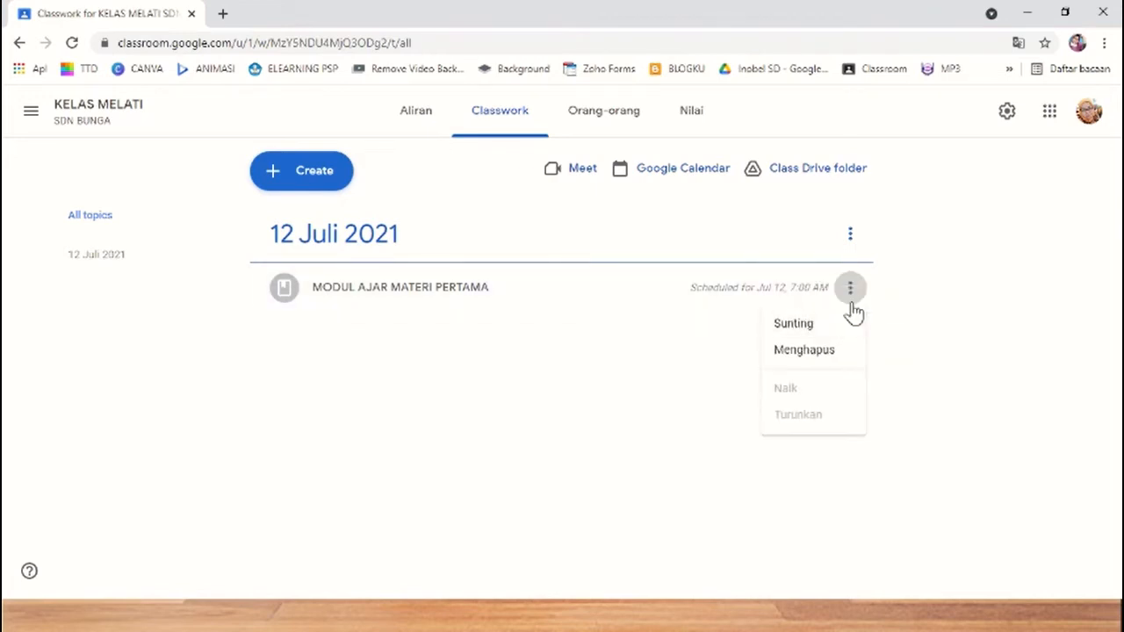
click(818, 330)
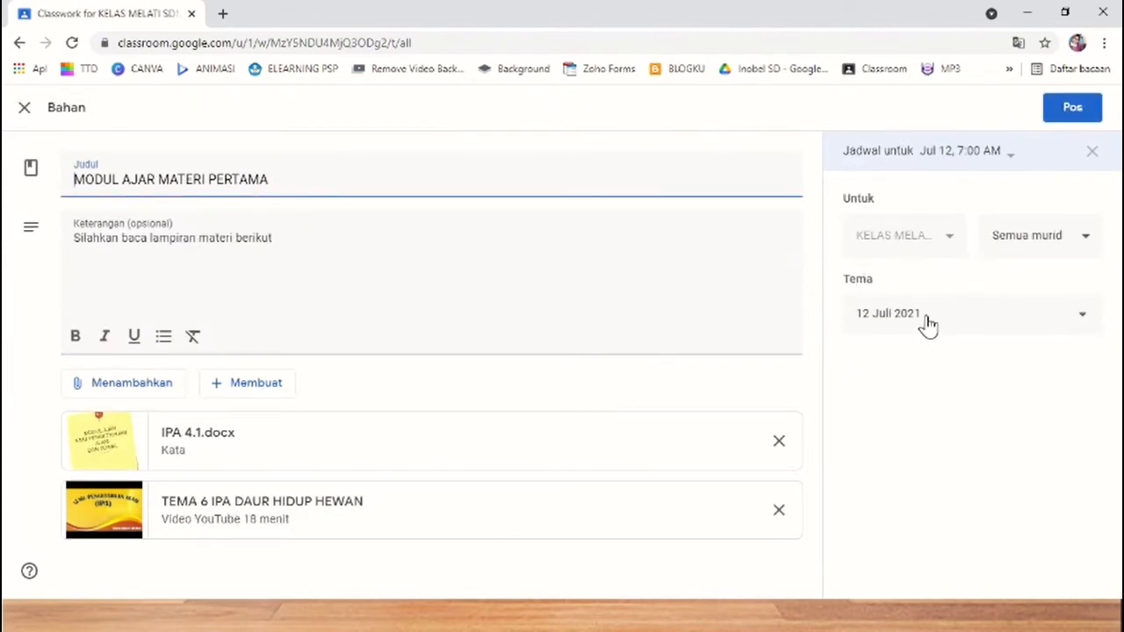
click(1067, 115)
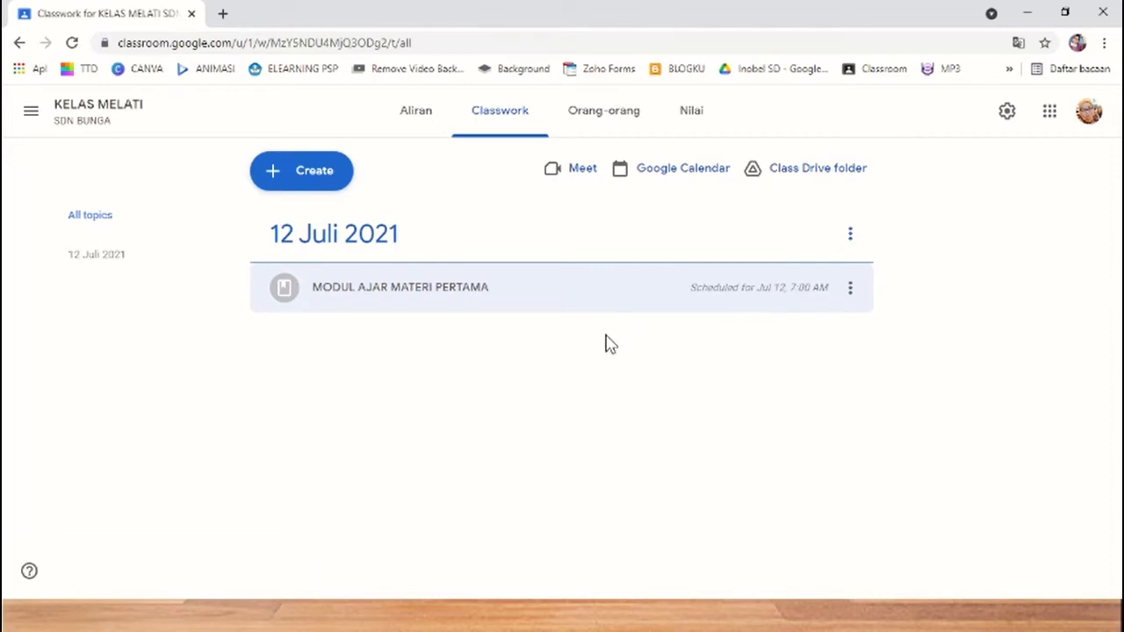
- Create a new assignment in Classwork with the title "TUGAS 1 MAHKLUK HIDUP"
click(313, 180)
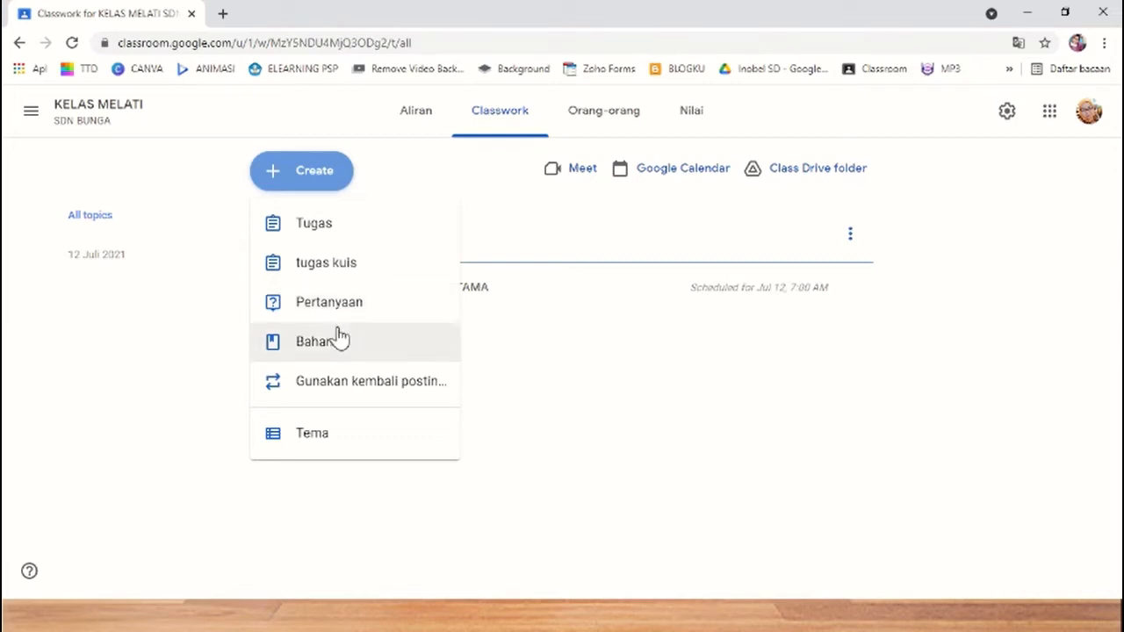
click(318, 230)
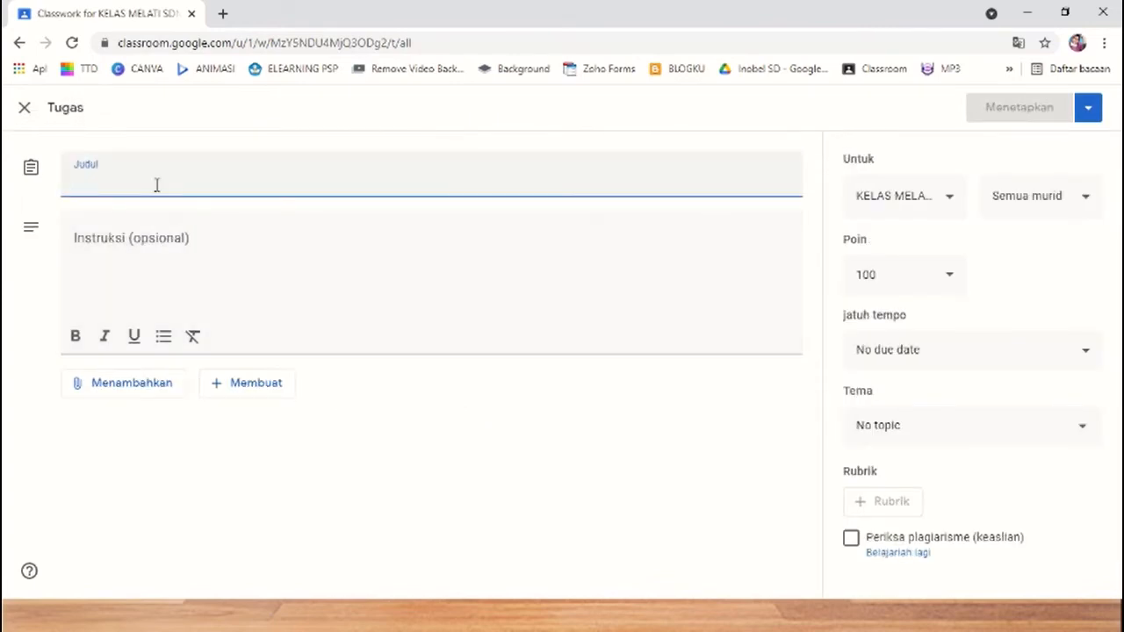
text(TU)
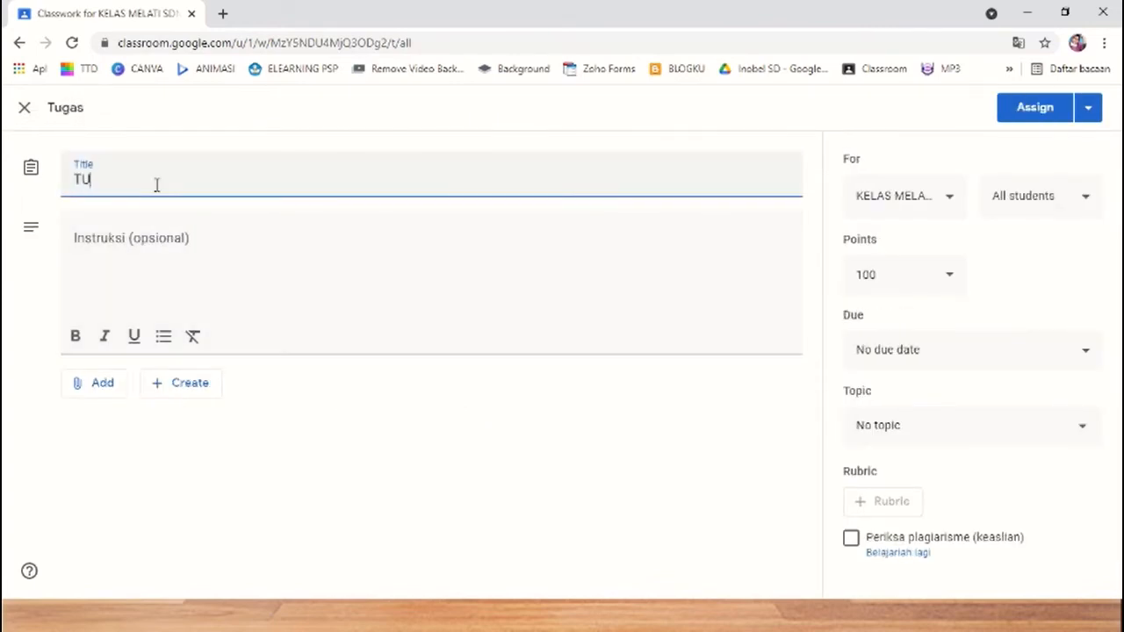
text(GAS 1 MAHK)
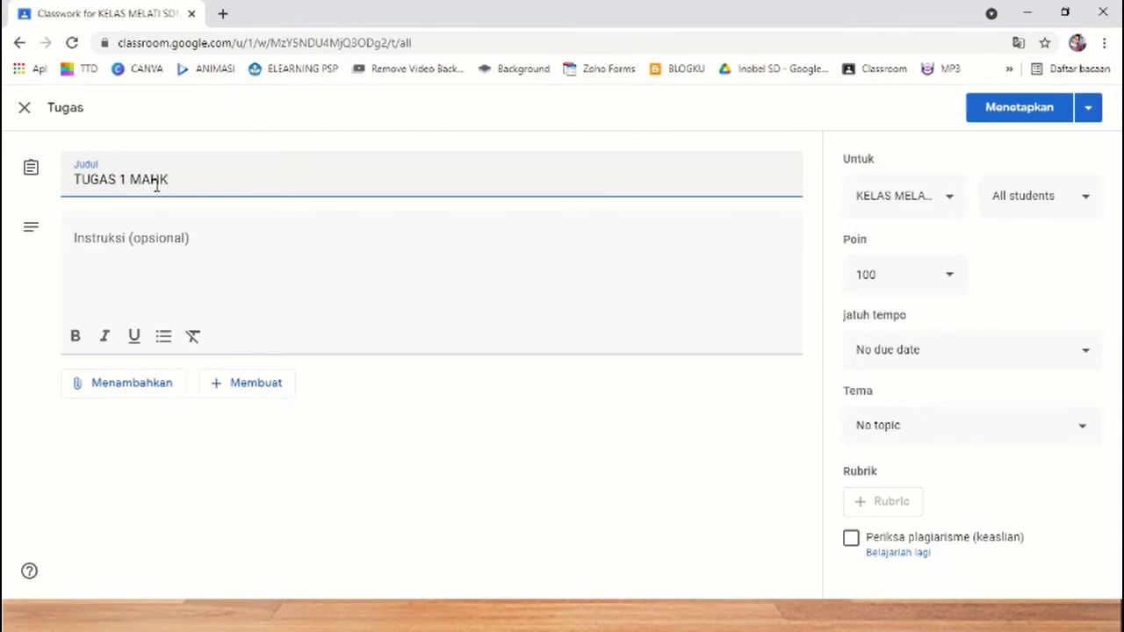
text(ULUK HIDUP)
- Enter "Sebutkan ciri-ciri makhluk hidup!" as the first line of the assignment's instructions
click(151, 242)
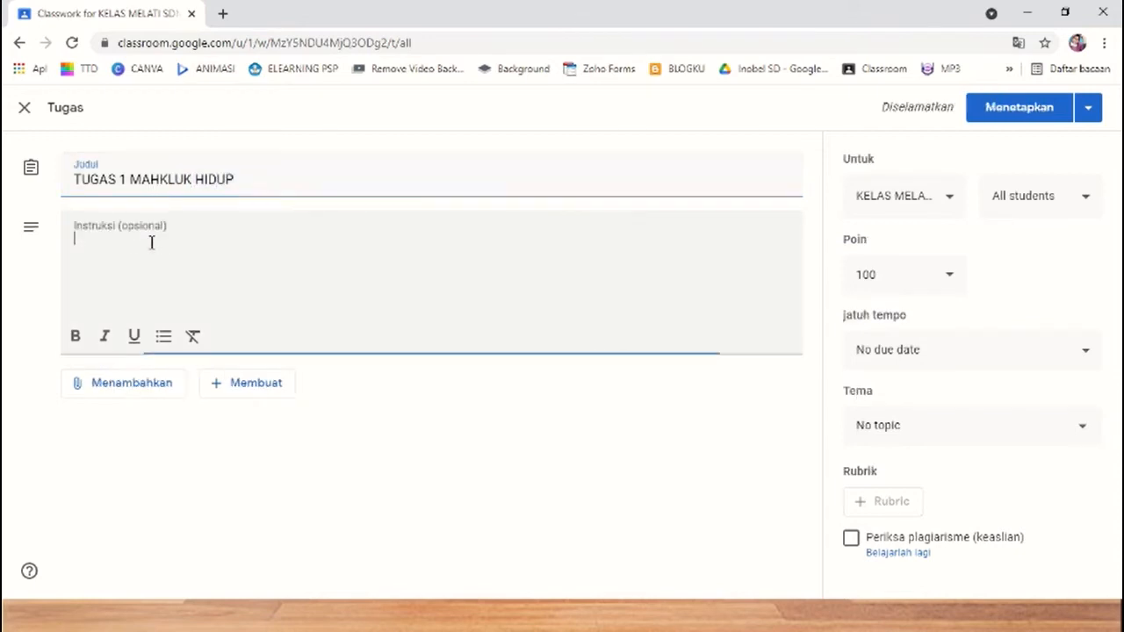
text(S)
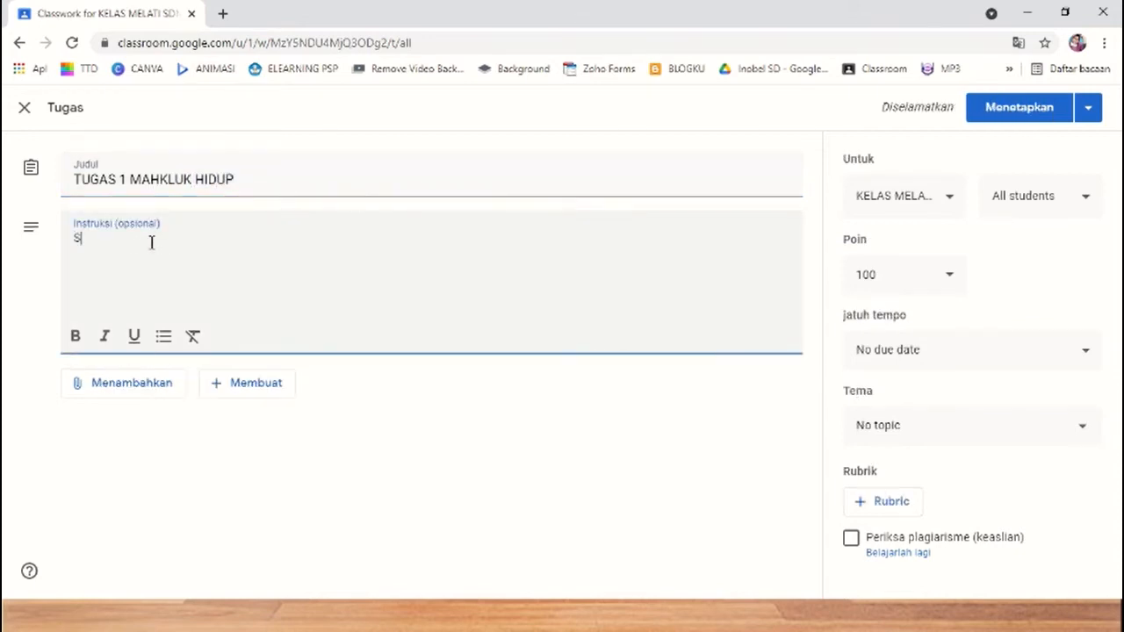
text(ebutkan ciri)
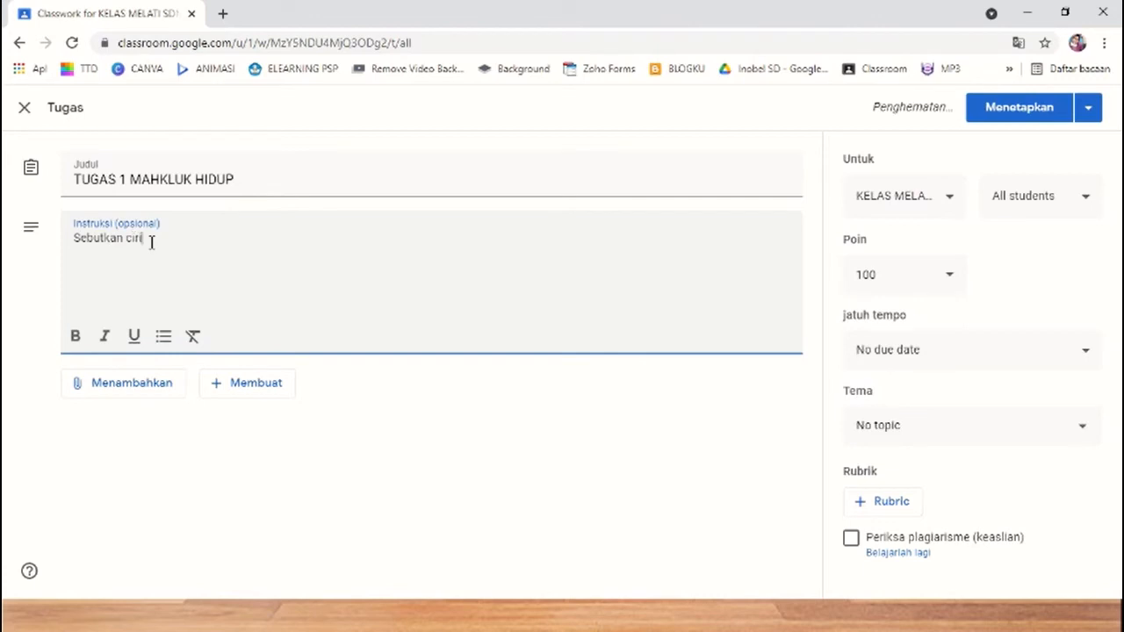
text(-ciri mak)
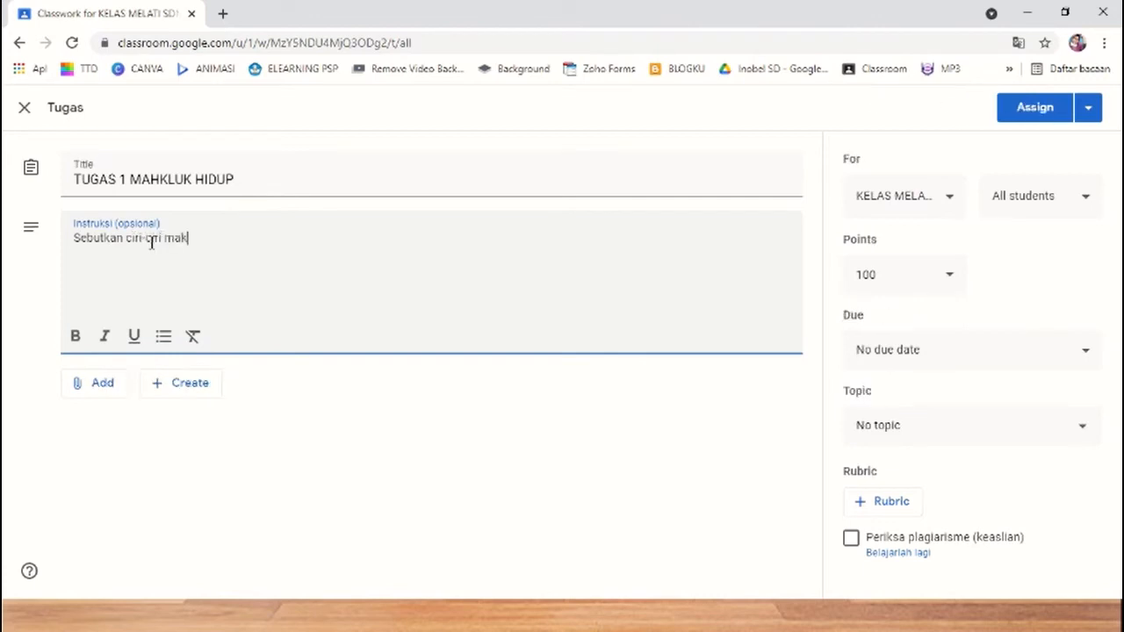
text(hluk hidup)
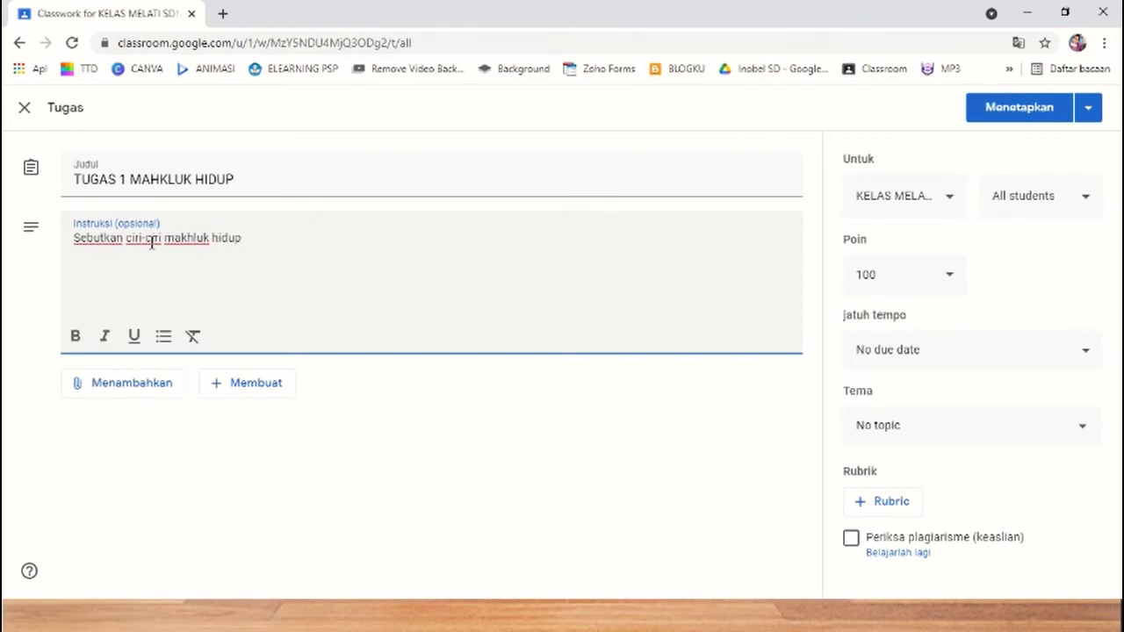
key(Return)
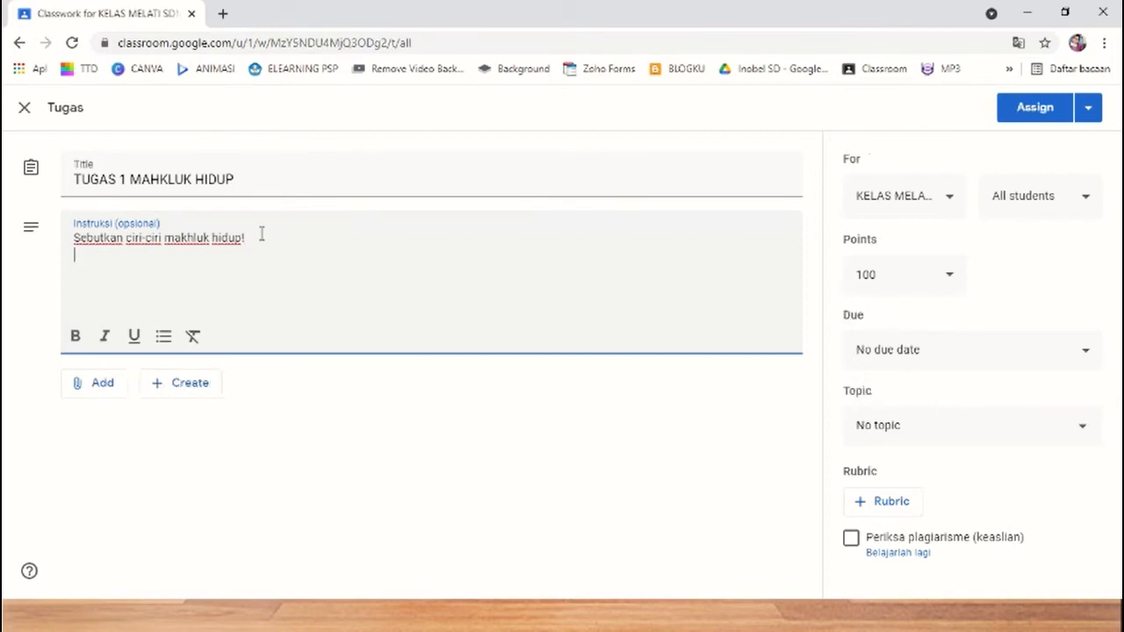
- Add the second instruction line "Buatlah video dengan menyebutkan ciri-ciri makhluk hidup dan lampirkan pada lampiran tugas ini!" to the assignment
text(Buatlah )
text(video)
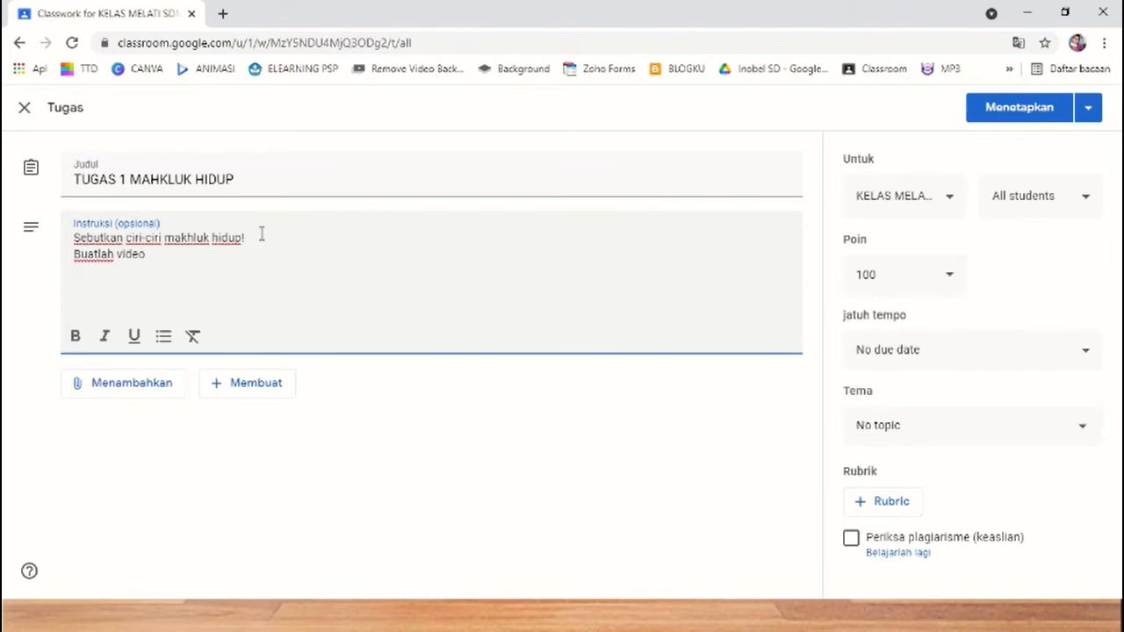
text( dengan menyebutkan ciri-ciri)
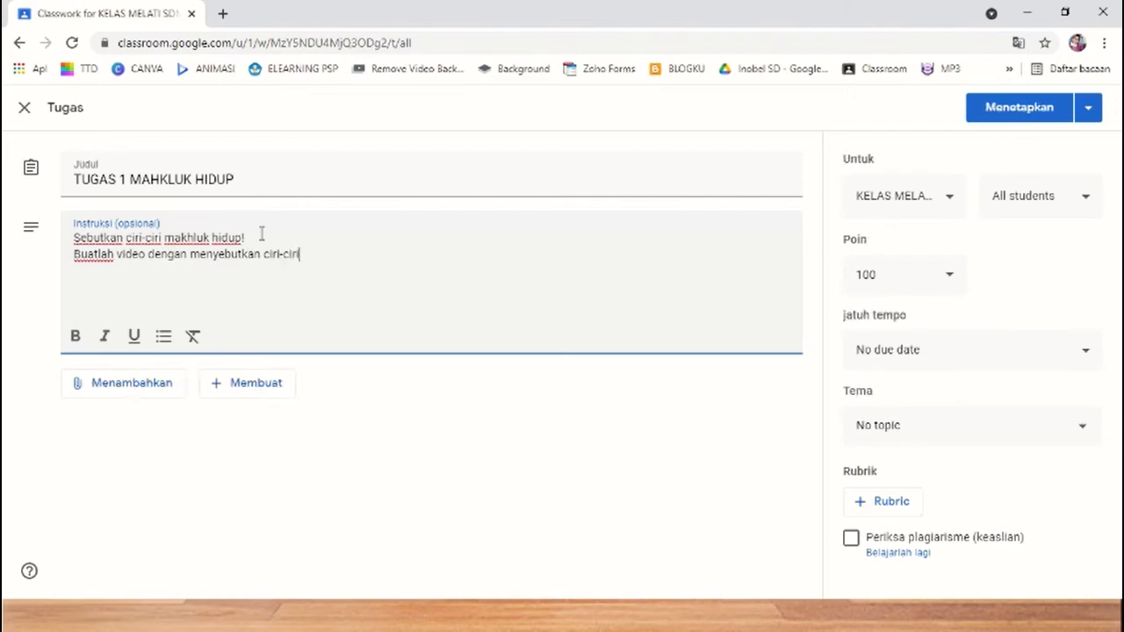
text( makhluk hidu)
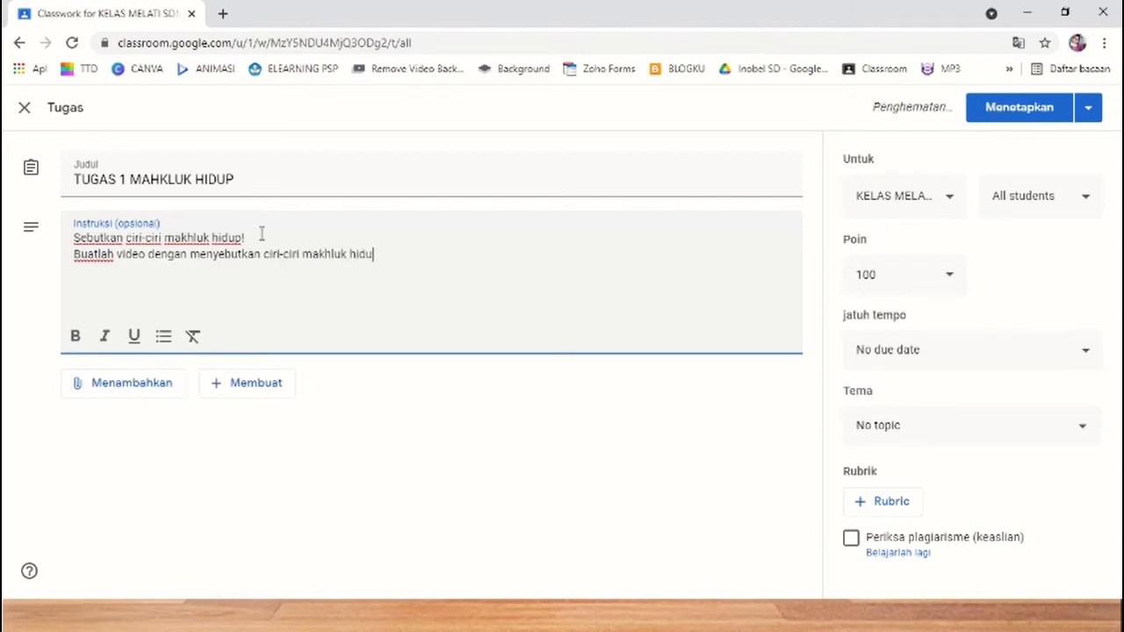
text(p dan lam)
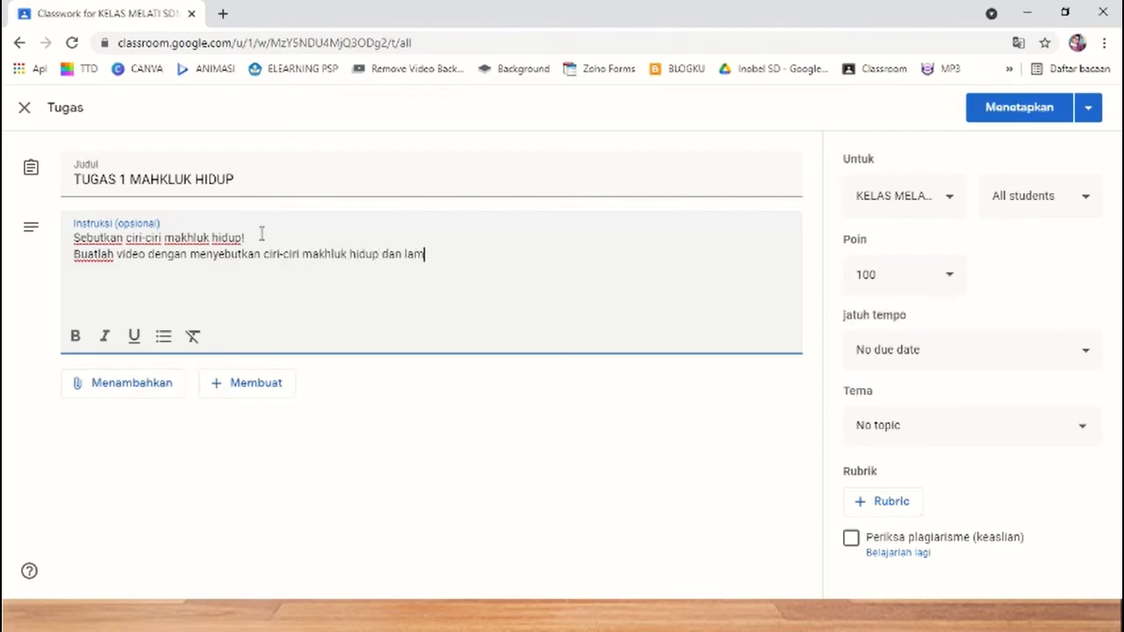
text(pirakan pada )
text(lampir)
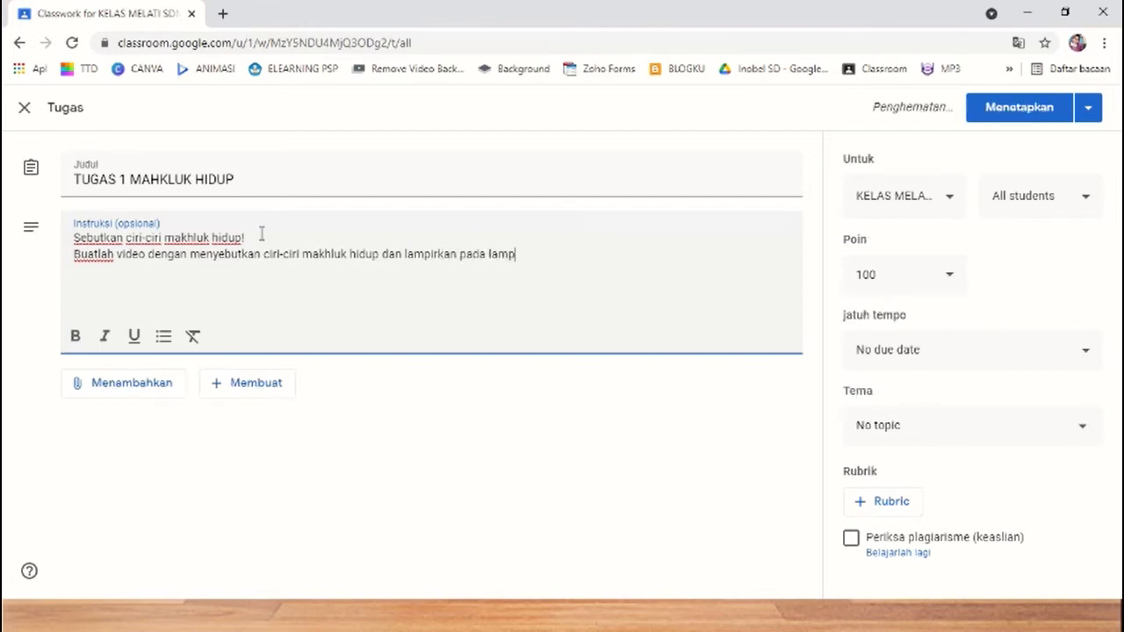
text(an )
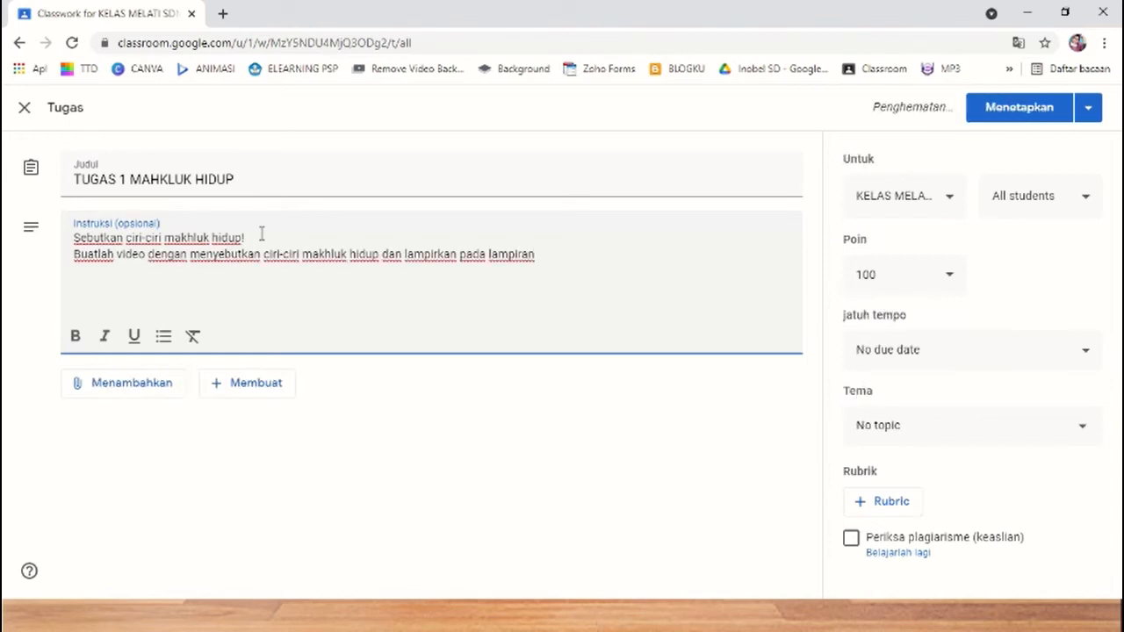
text(tugas ini!)
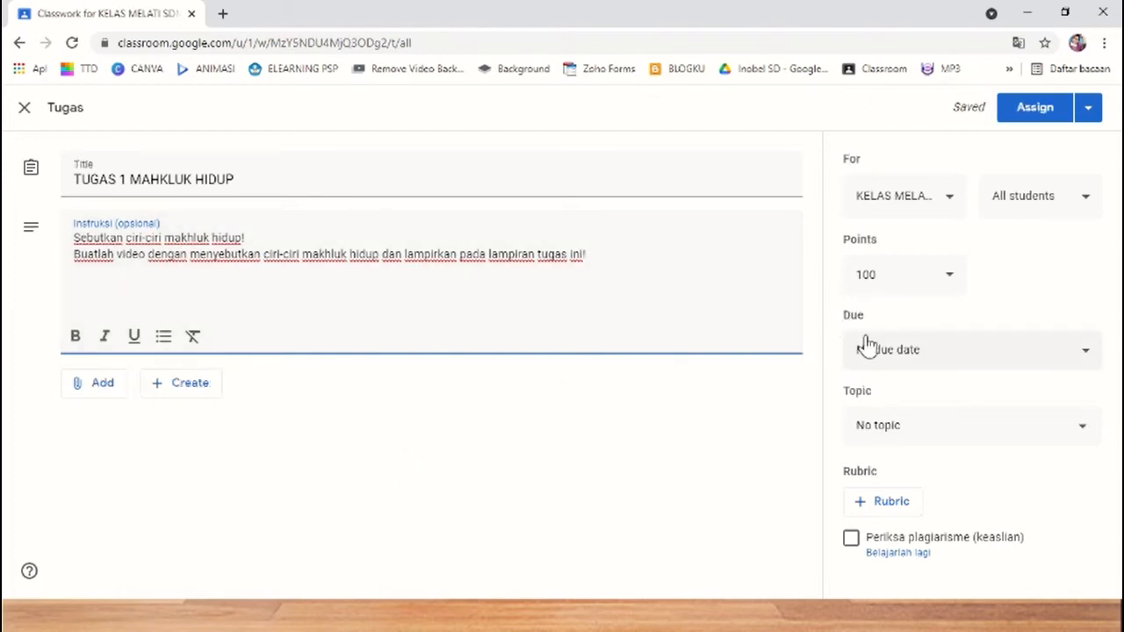
- Set the due date of the TUGAS 1 assignment to Jul 7, 2021 at 11:59 PM
click(918, 351)
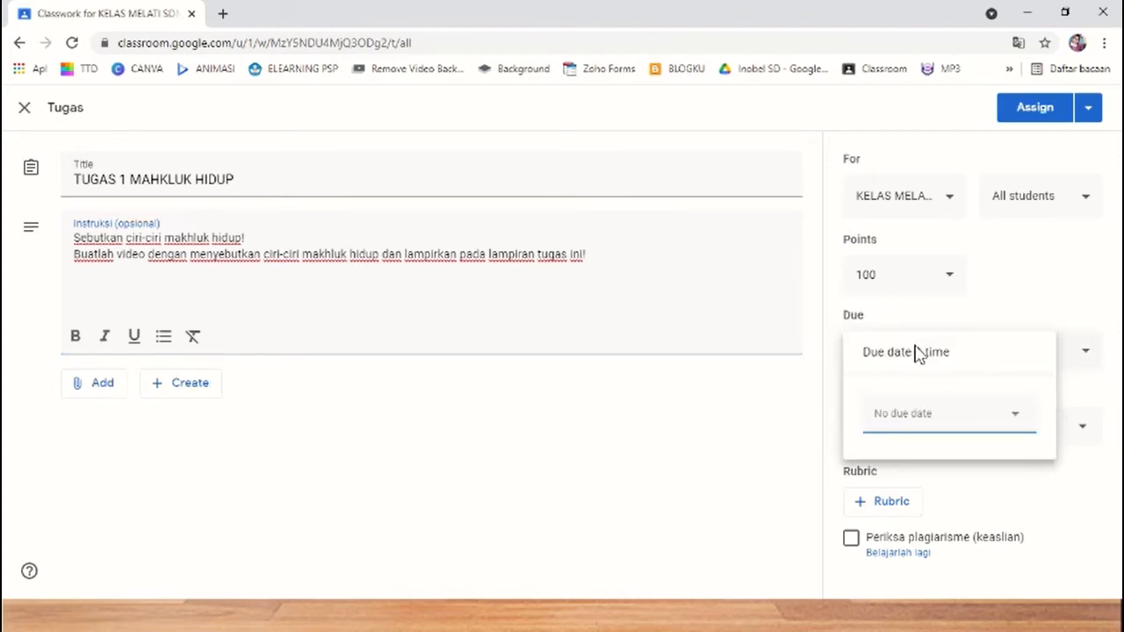
click(887, 428)
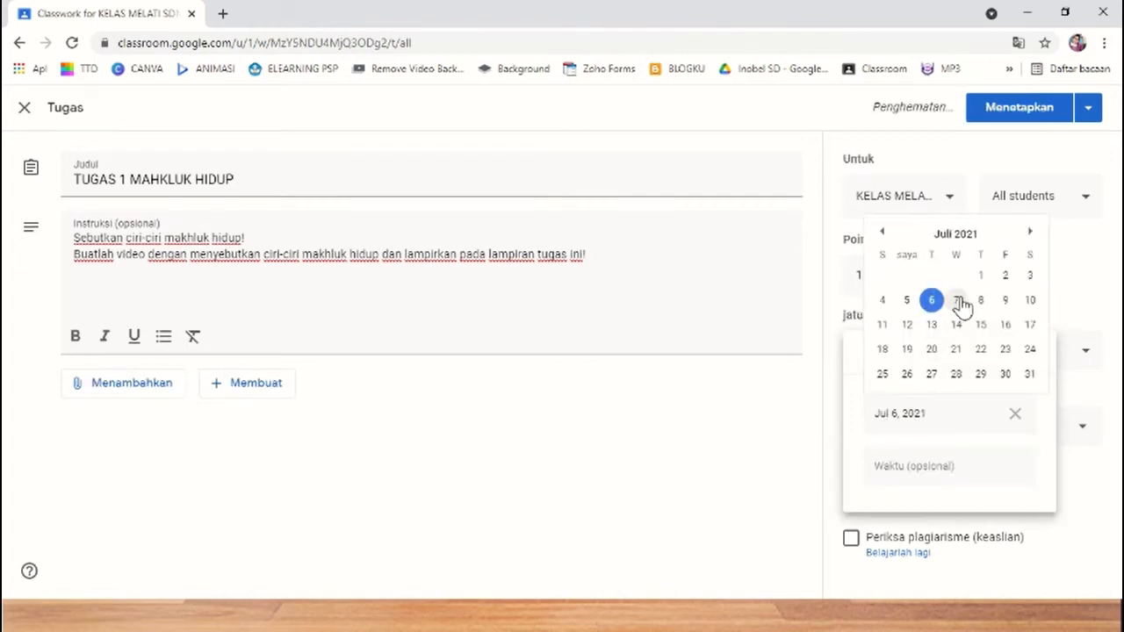
click(957, 300)
click(884, 466)
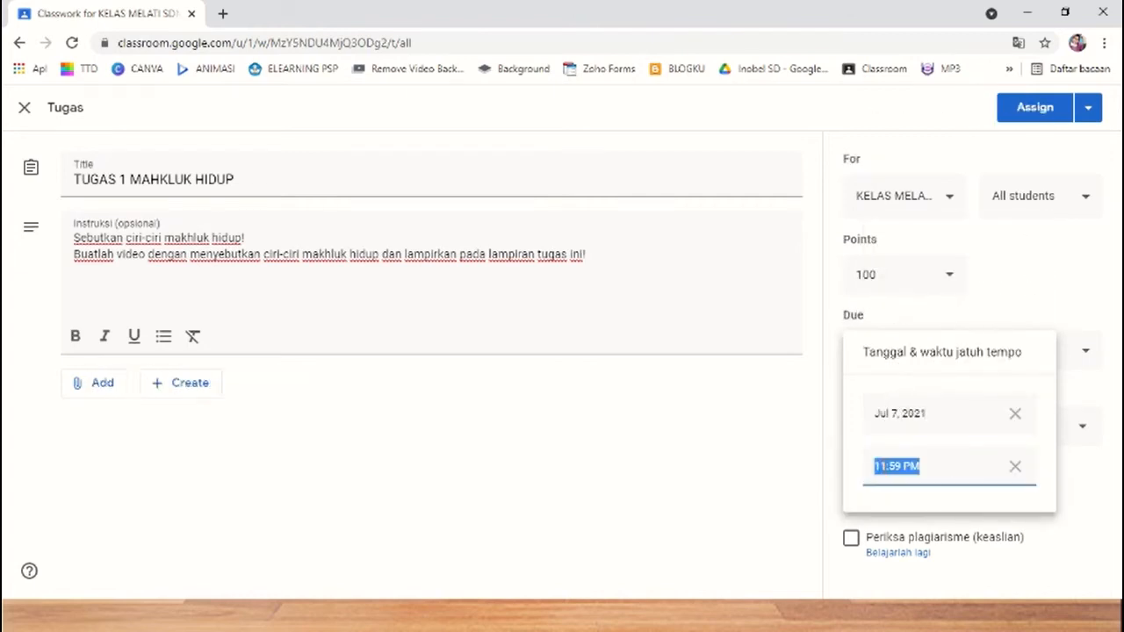
click(841, 465)
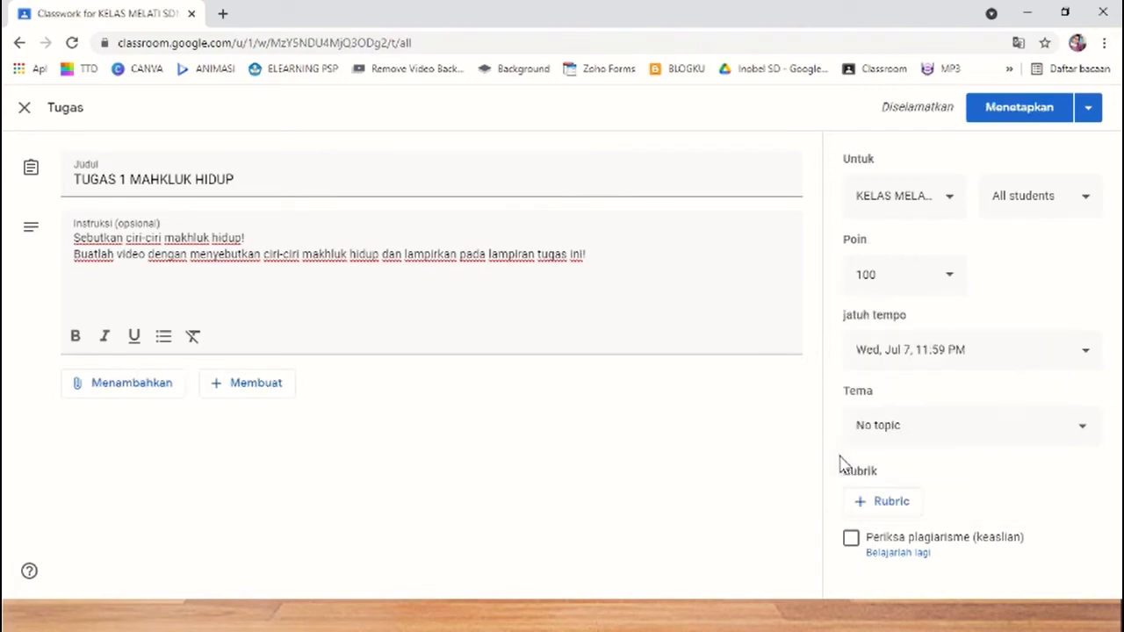
- File the assignment under the topic 12 Juli 2021 and assign it to the class immediately
click(893, 436)
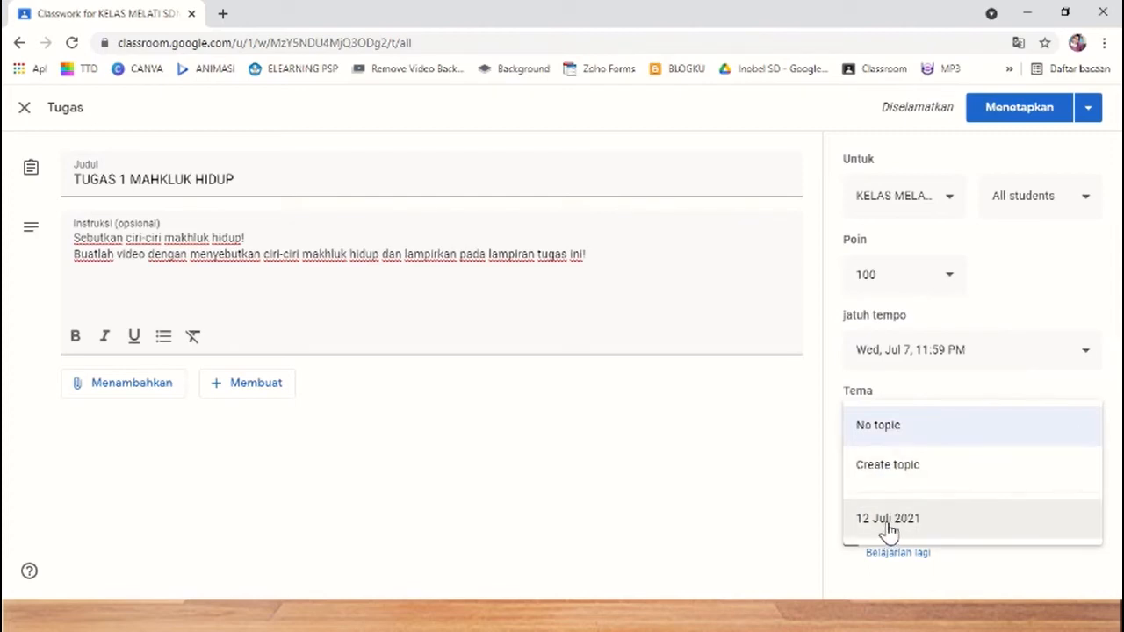
click(992, 524)
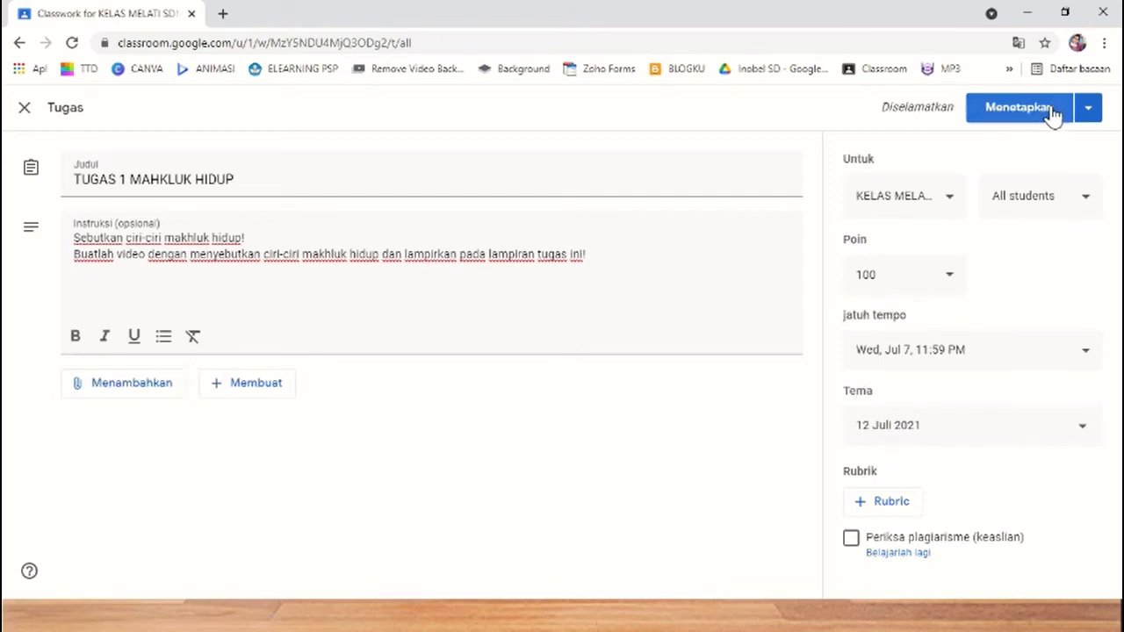
click(1087, 114)
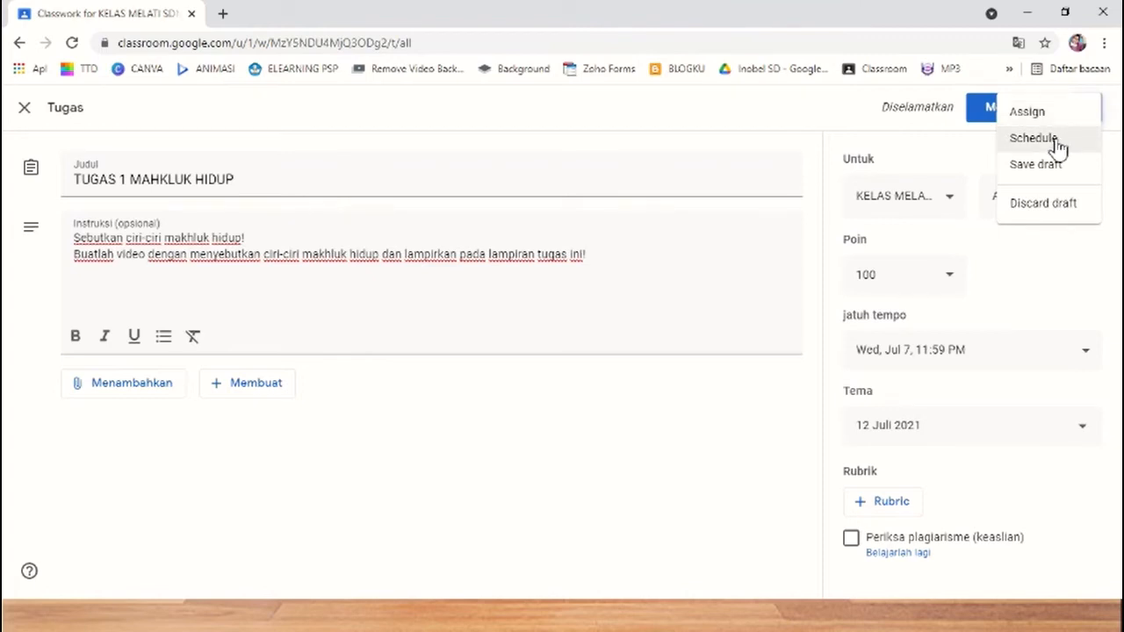
click(942, 148)
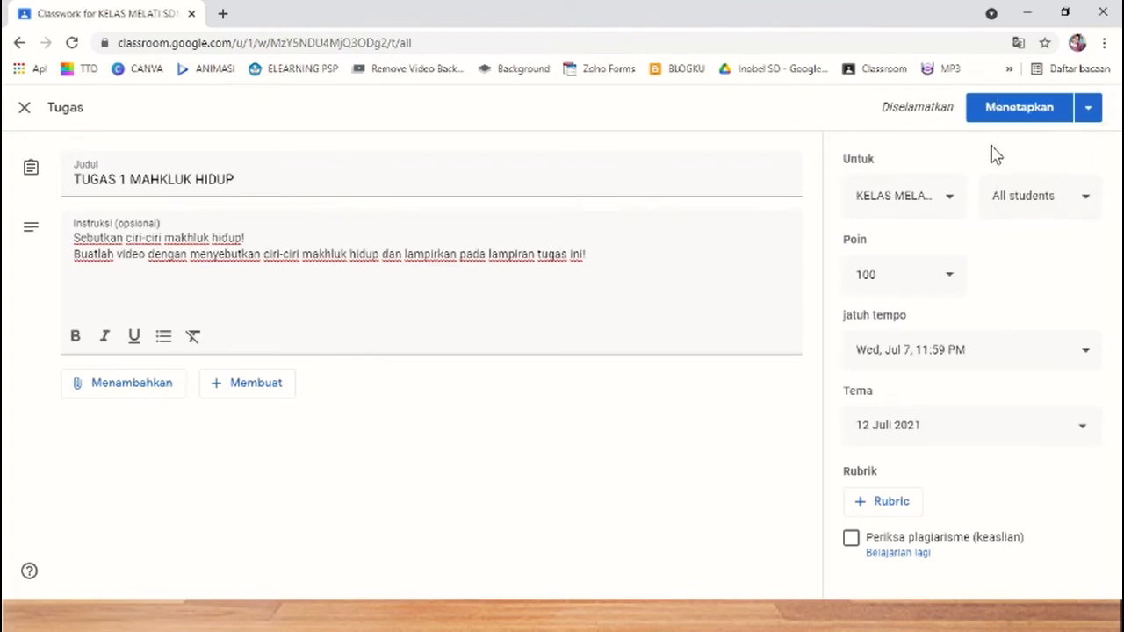
click(1030, 117)
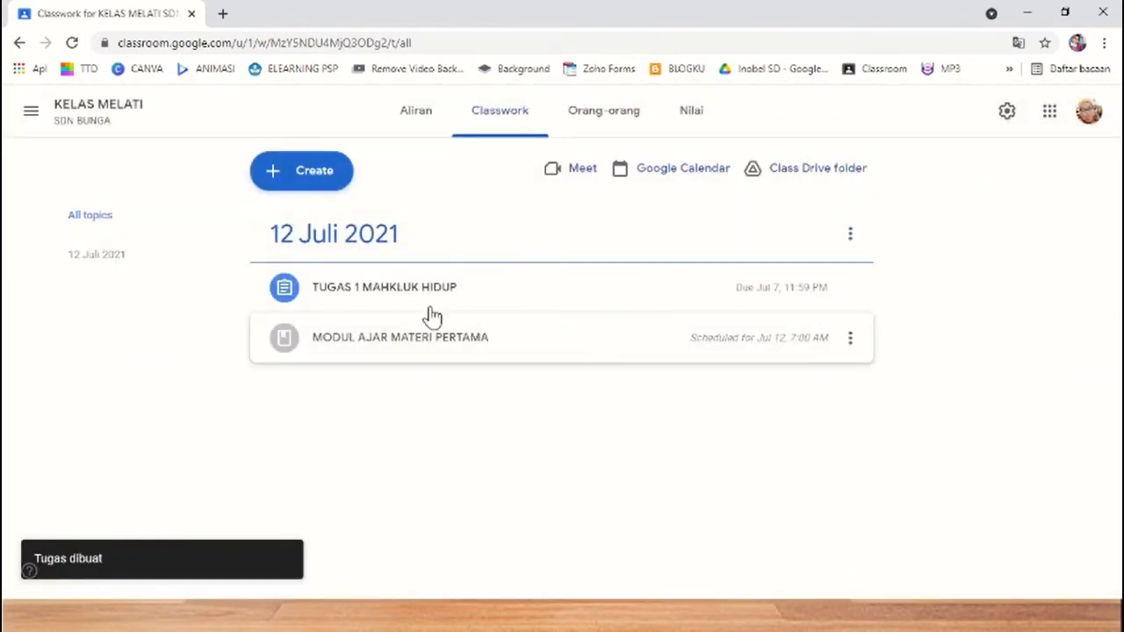
- Create a new short-answer question in Classwork reading "TUGAS 2" with "Sebutkan contoh makhluk hidup!" on its second line
click(327, 182)
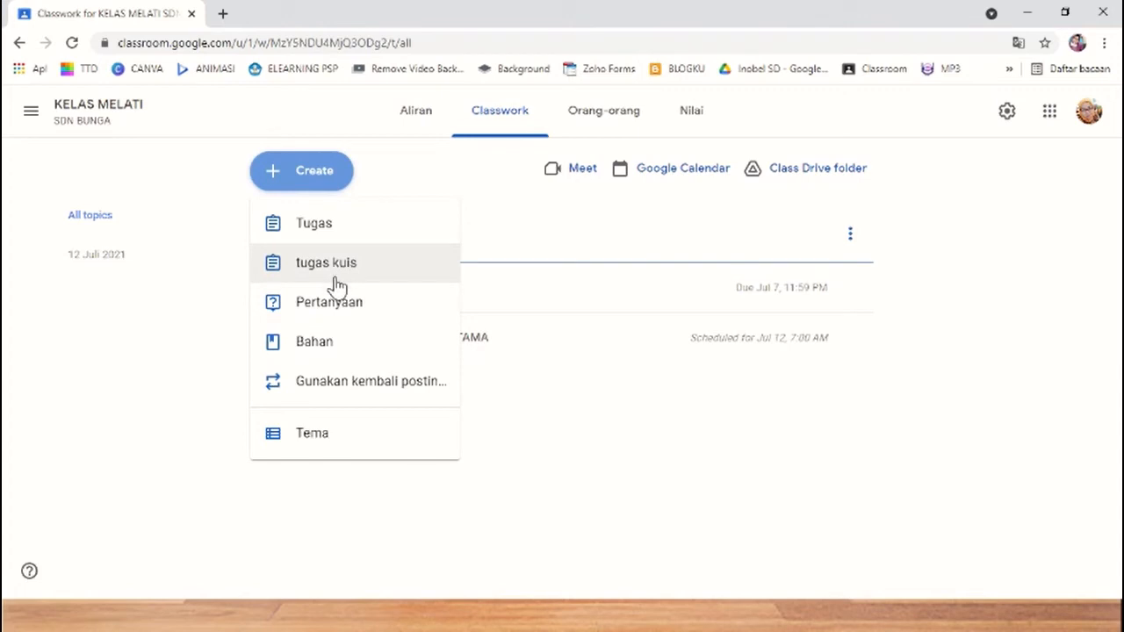
click(414, 320)
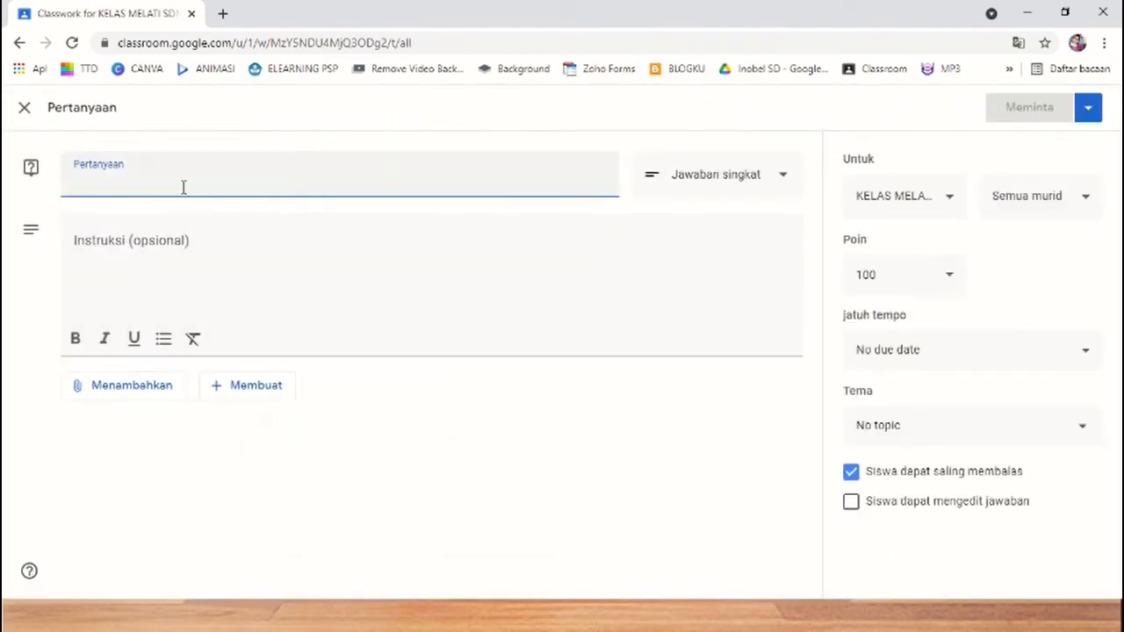
text(TUGAS 2)
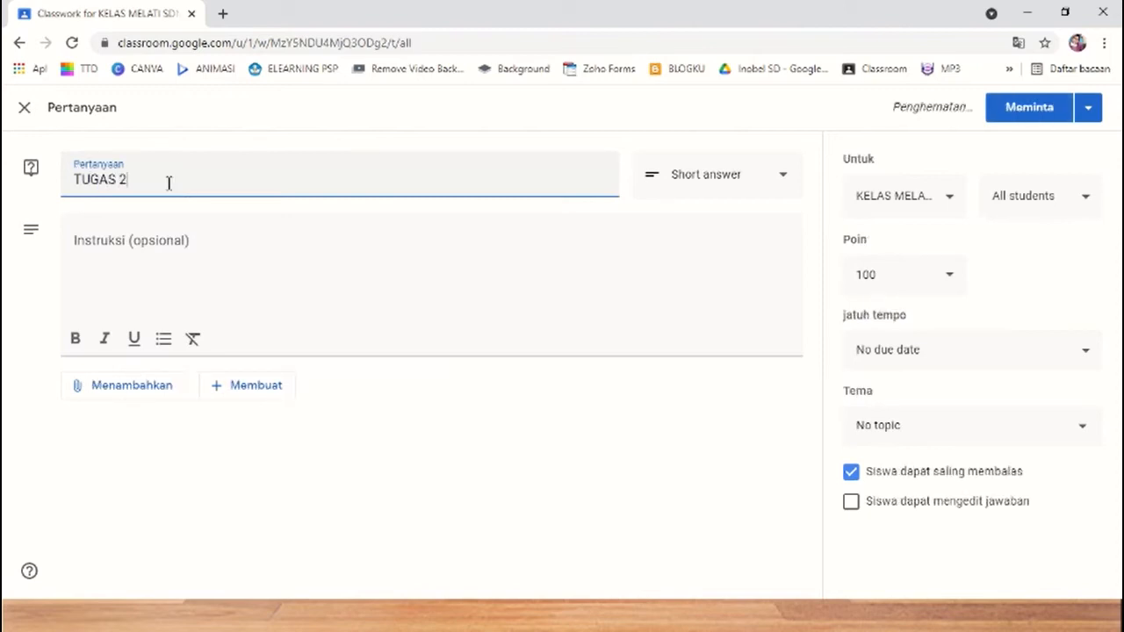
triple_click(107, 179)
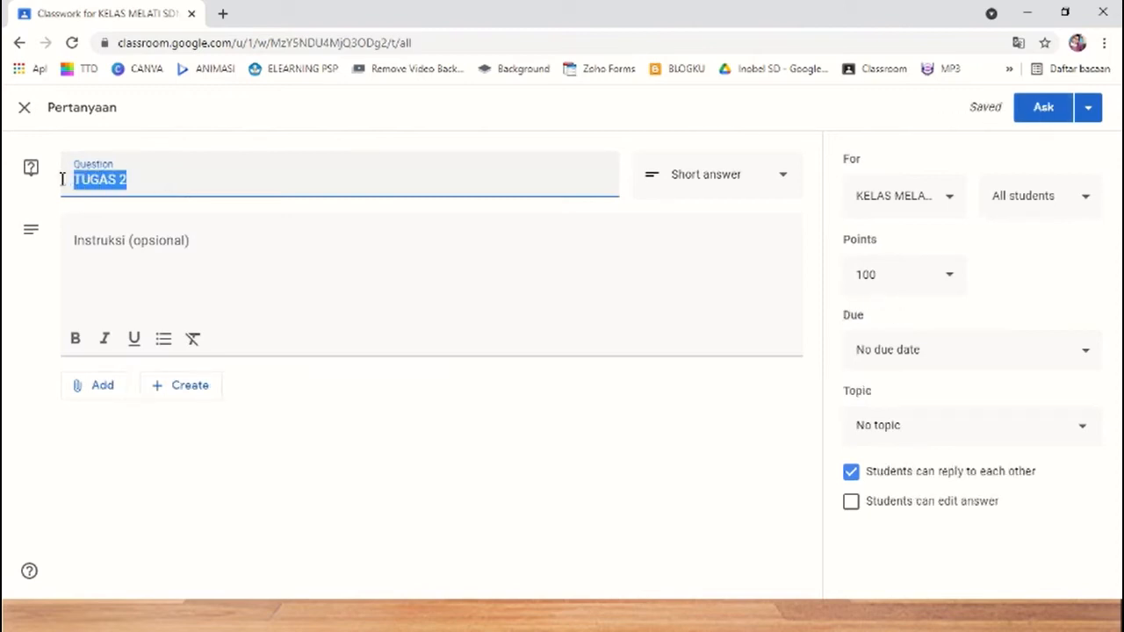
click(136, 186)
key(Return)
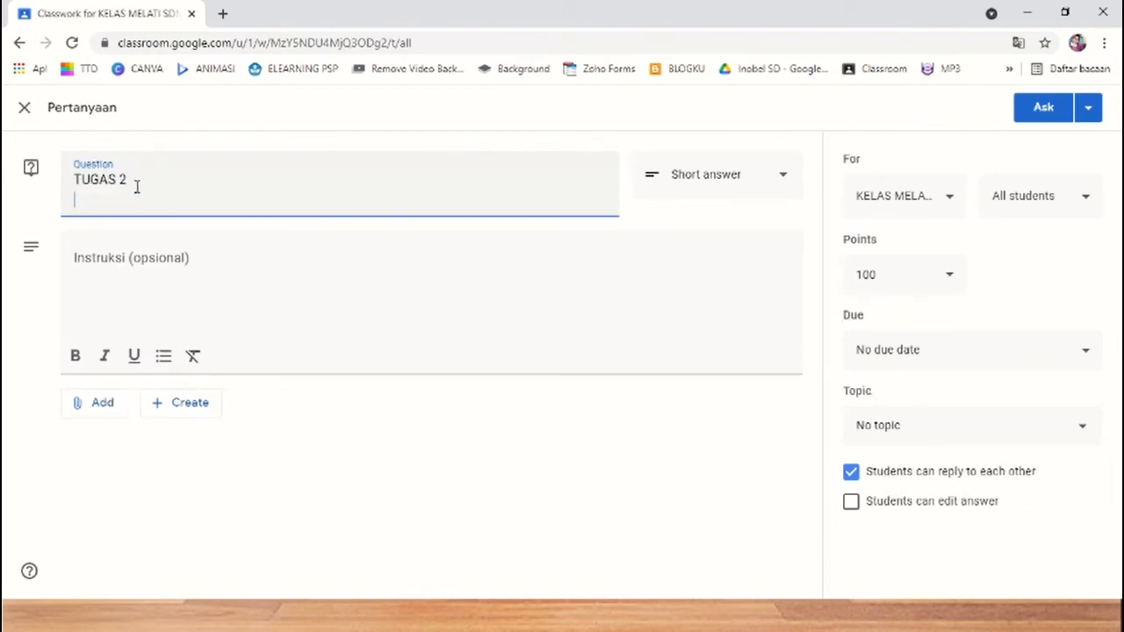
text(Sebutkan contoh mahkluk)
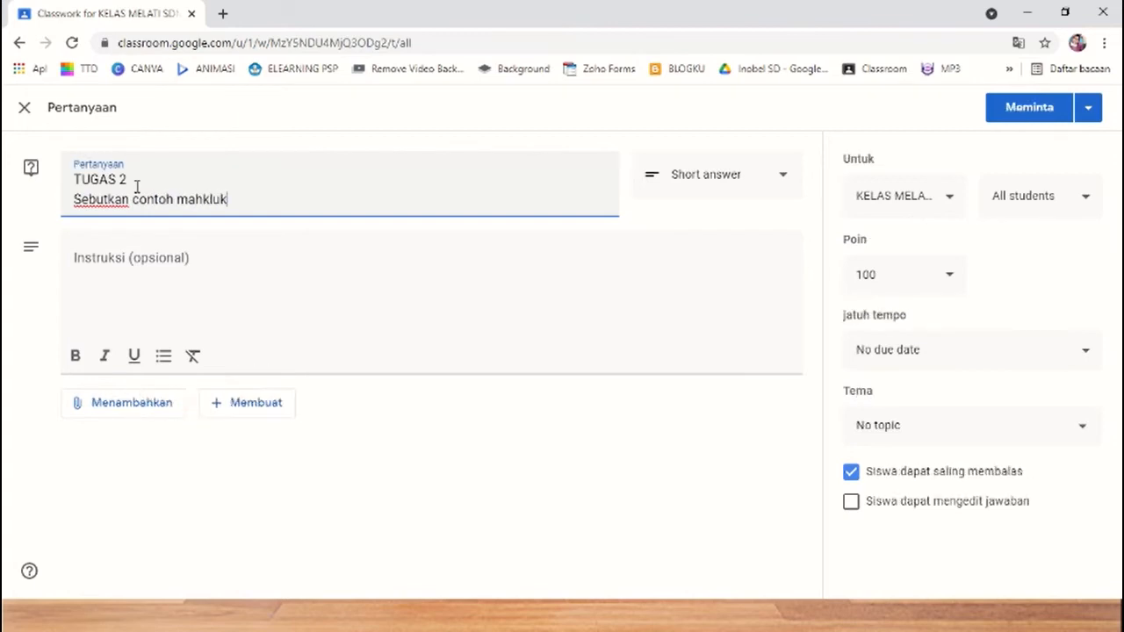
key(BackSpace)
key(BackSpace)
text(khluk hidup!)
- Enter "Ketik jawabanmu secara langsung" as the question's instructions
click(173, 255)
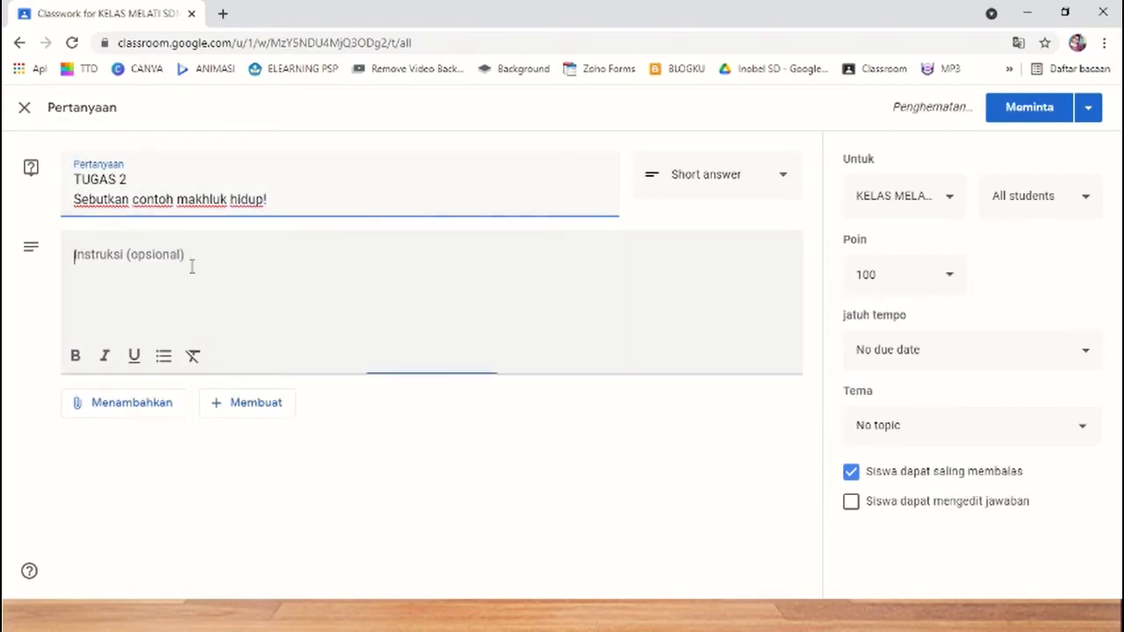
text(Tuk)
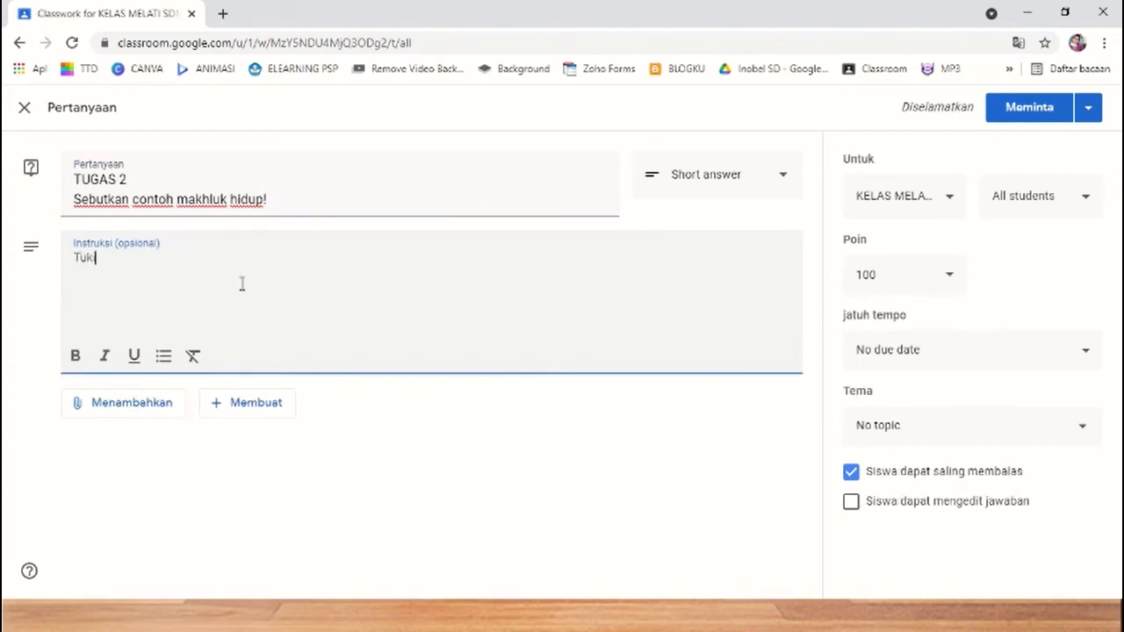
key(BackSpace)
key(BackSpace)
key(BackSpace)
text(Ketik jawab)
text(anmu secar)
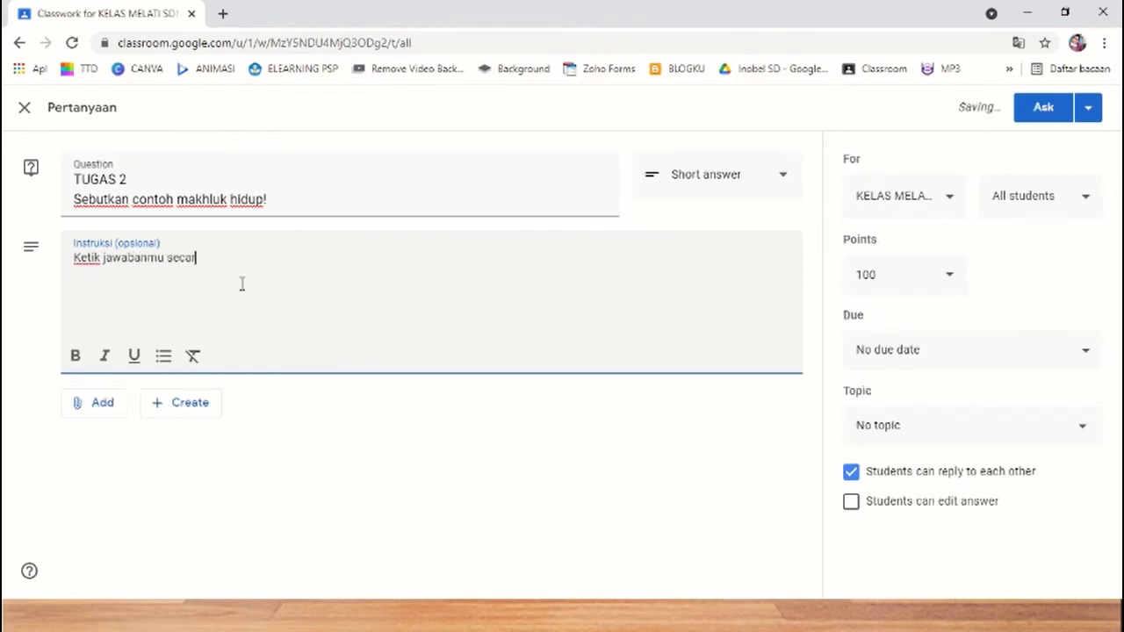
text(a langsung)
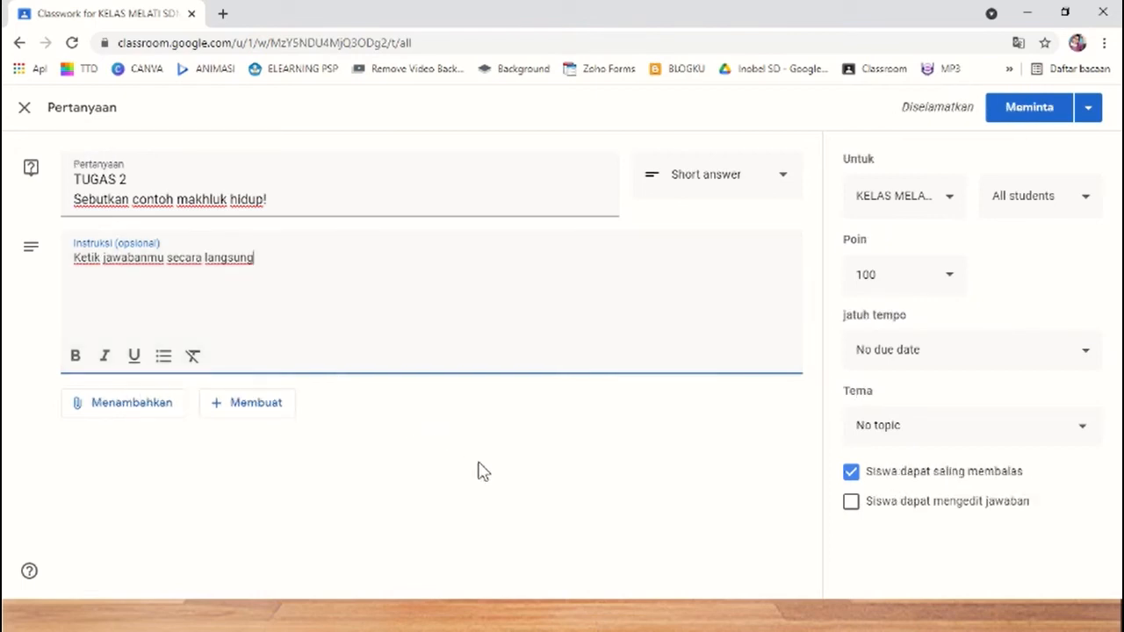
- Set the due date of the TUGAS 2 question to Jul 7, 2021 at 11:59 PM
click(928, 359)
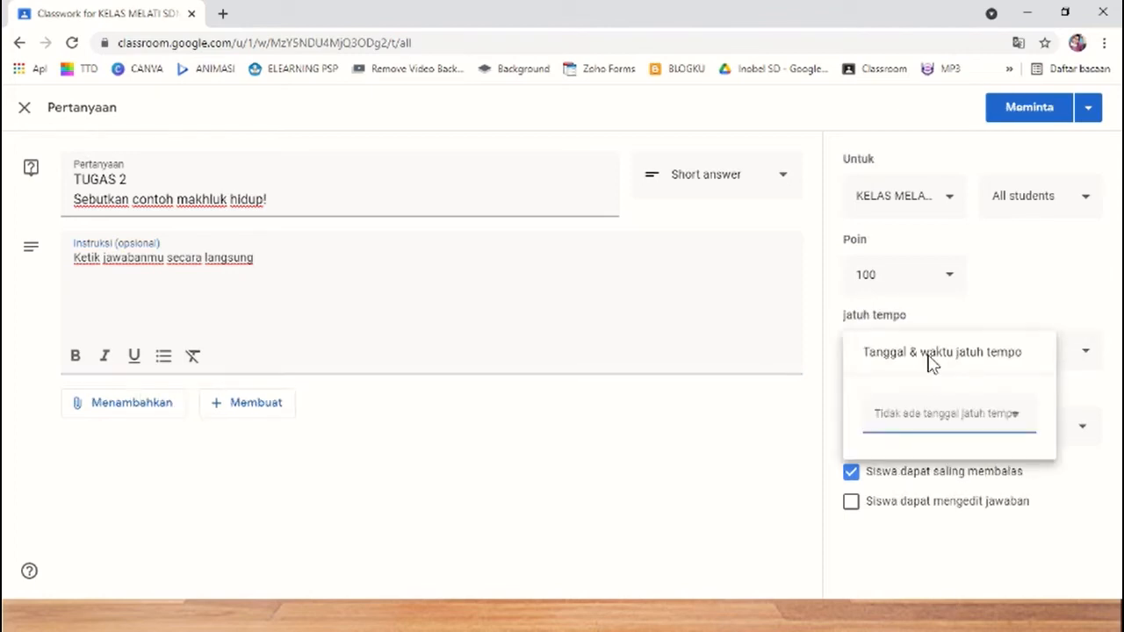
click(925, 418)
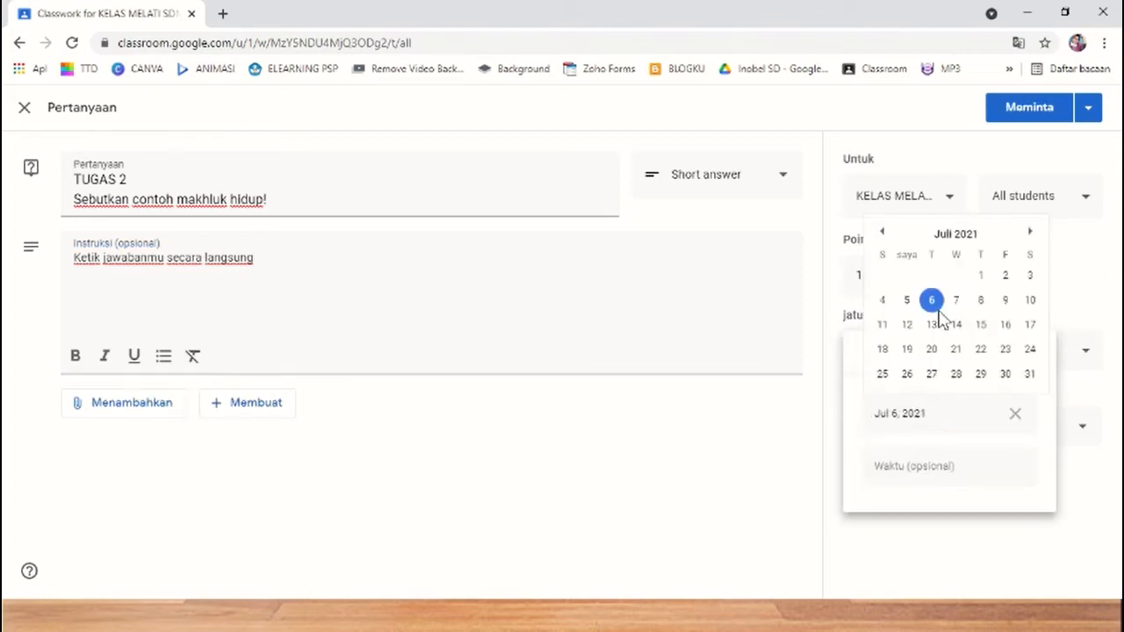
click(953, 302)
click(916, 470)
click(835, 479)
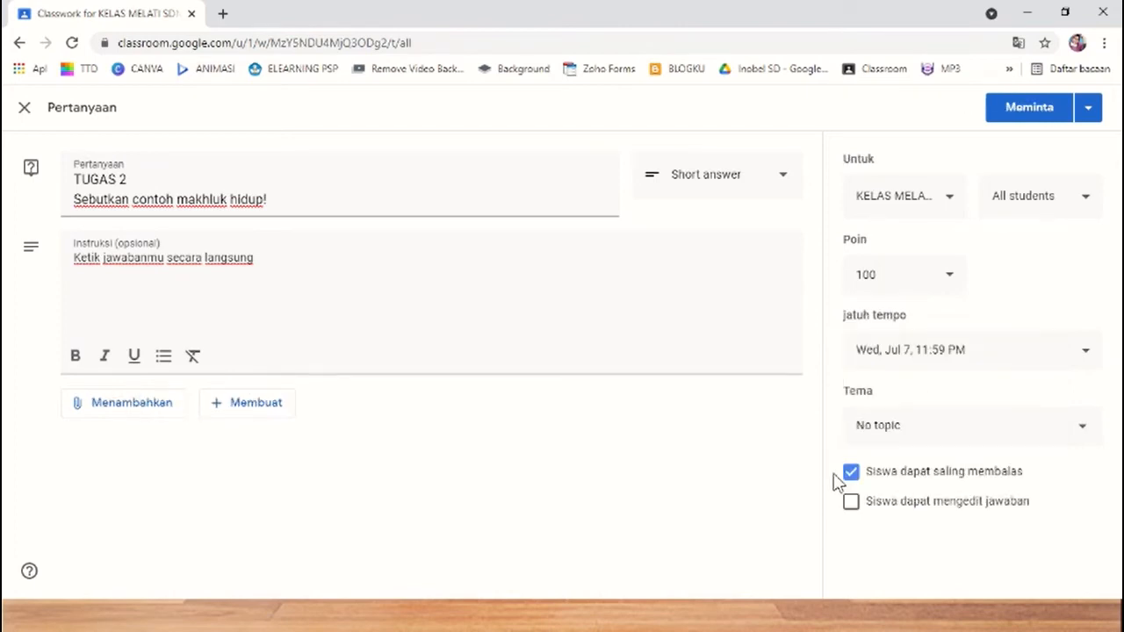
- File the question under the topic 12 Juli 2021 and post it to the class
click(926, 435)
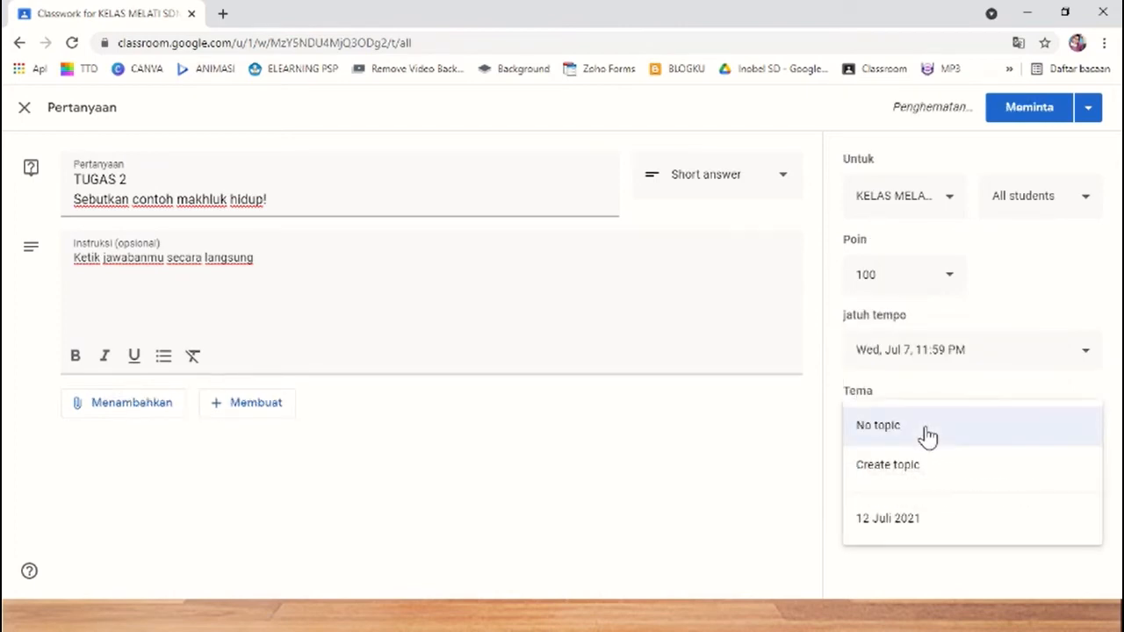
click(904, 525)
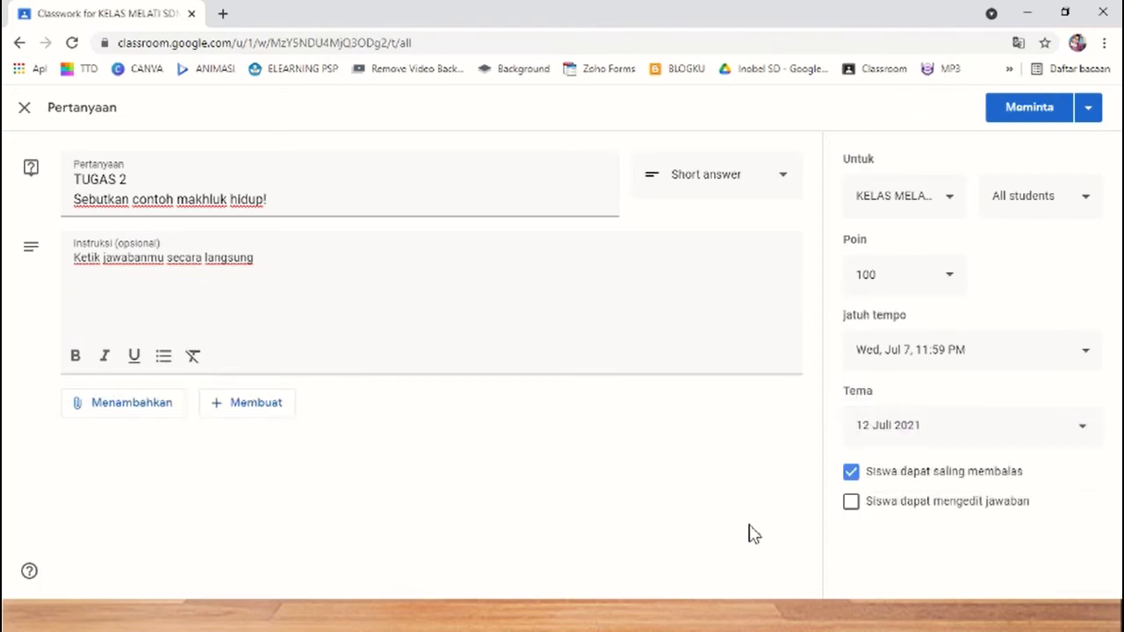
click(1036, 110)
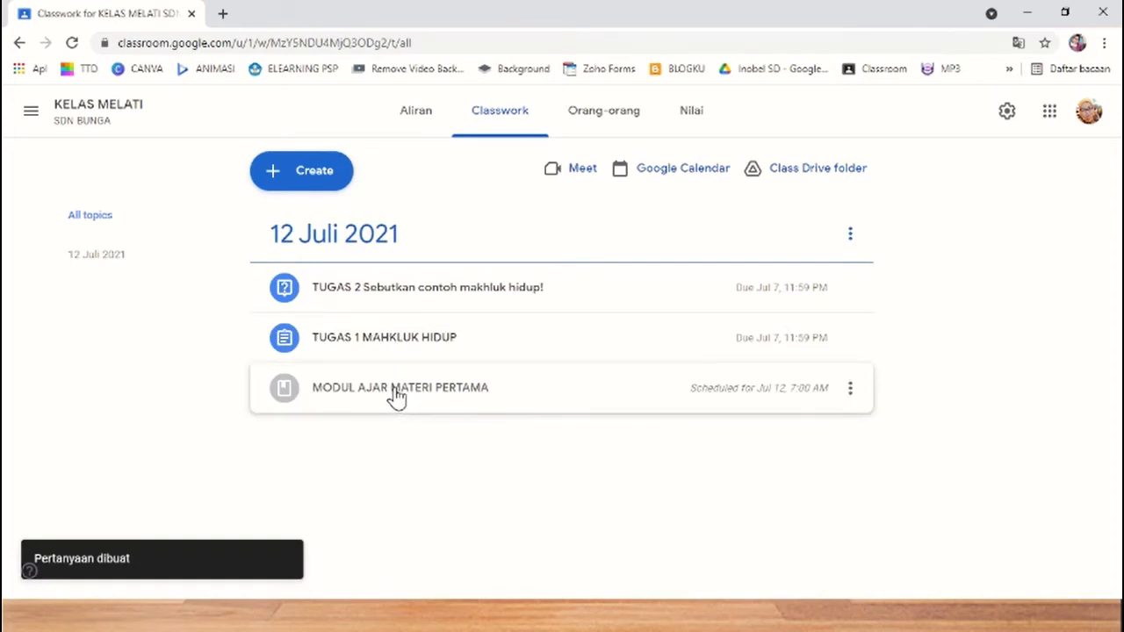
- Reorder the topic's items so MODUL AJAR MATERI PERTAMA comes first, followed by TUGAS 1 and TUGAS 2
drag(381, 351, 382, 411)
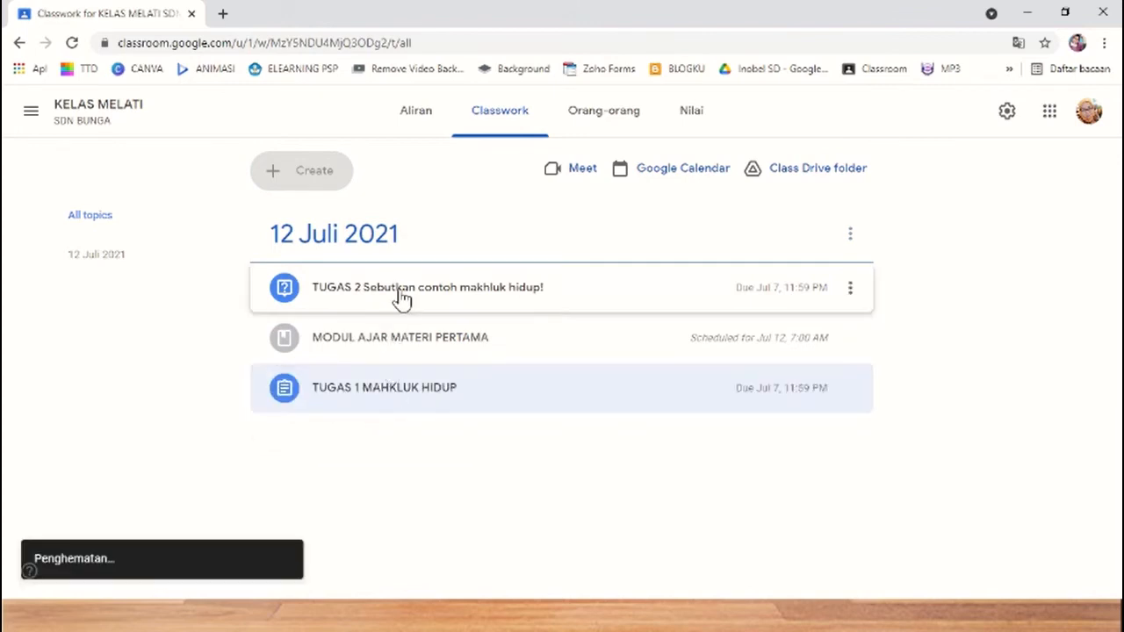
drag(397, 298, 404, 406)
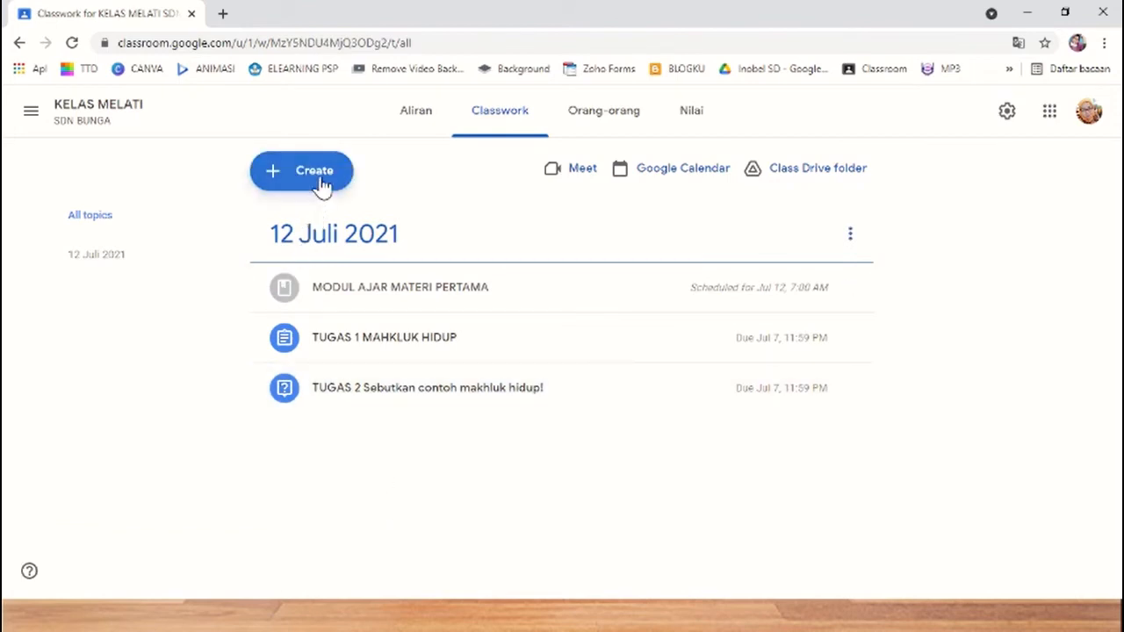
- Create a new assignment in Classwork with the title "WUJUD BENDA"
click(323, 185)
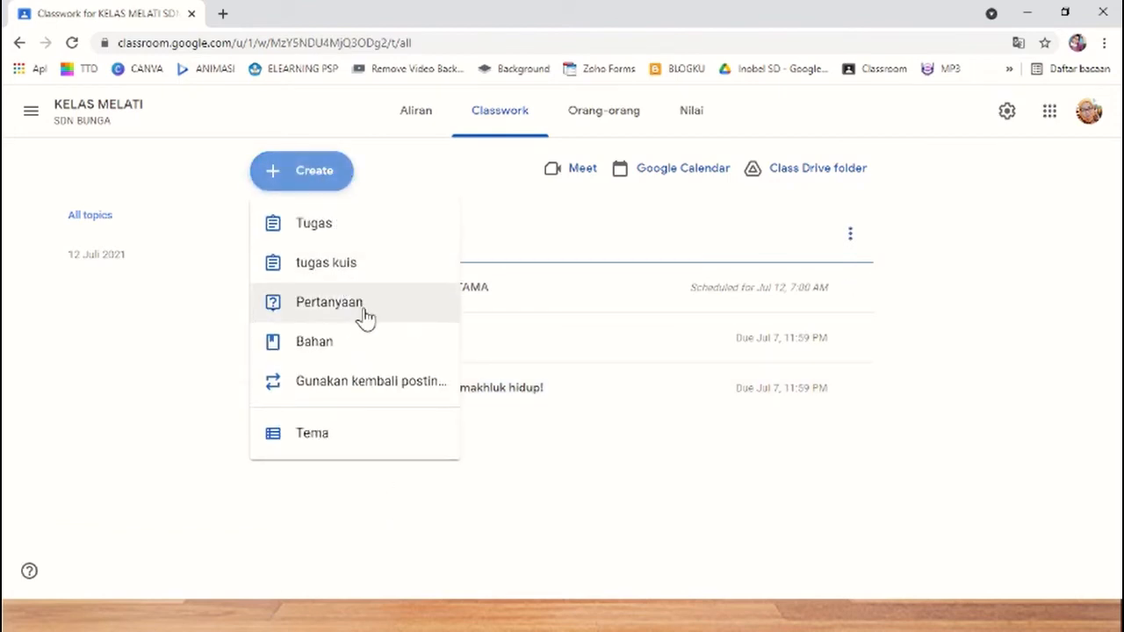
click(333, 230)
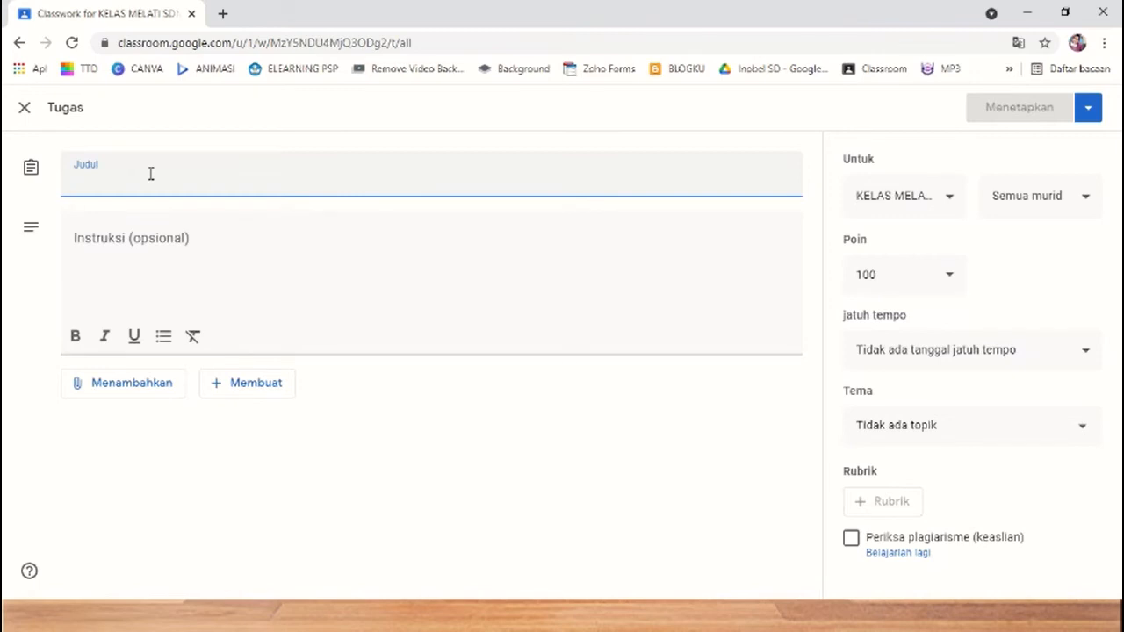
text(WUJUD BENDA)
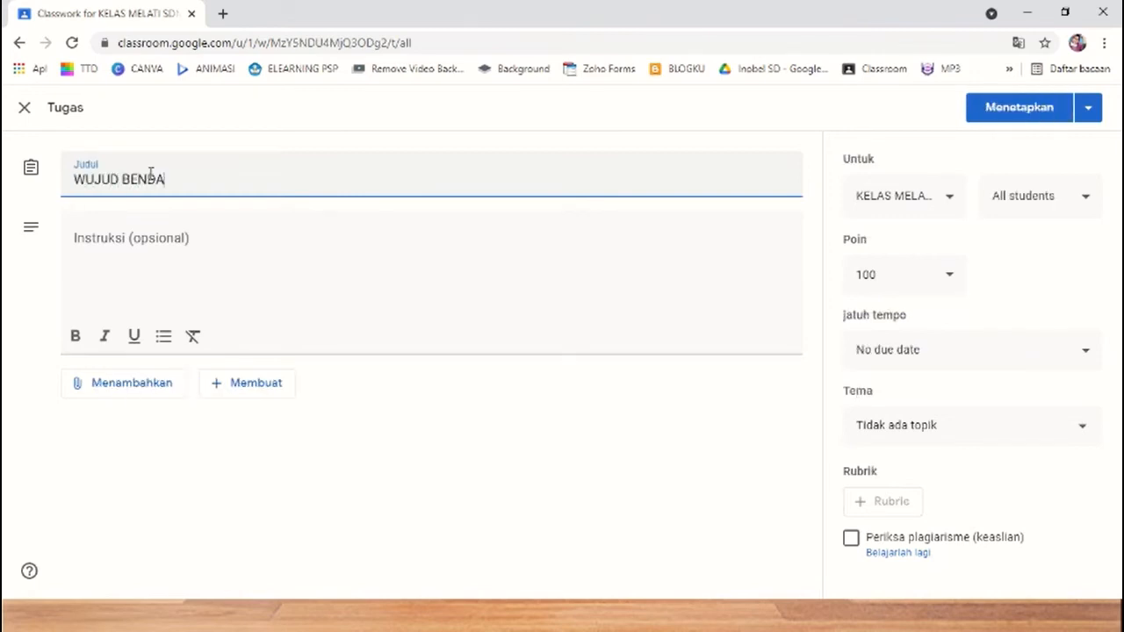
- Enter "Sebutkan 3 macam wujud benda!" as the assignment's instructions
click(212, 261)
text(S)
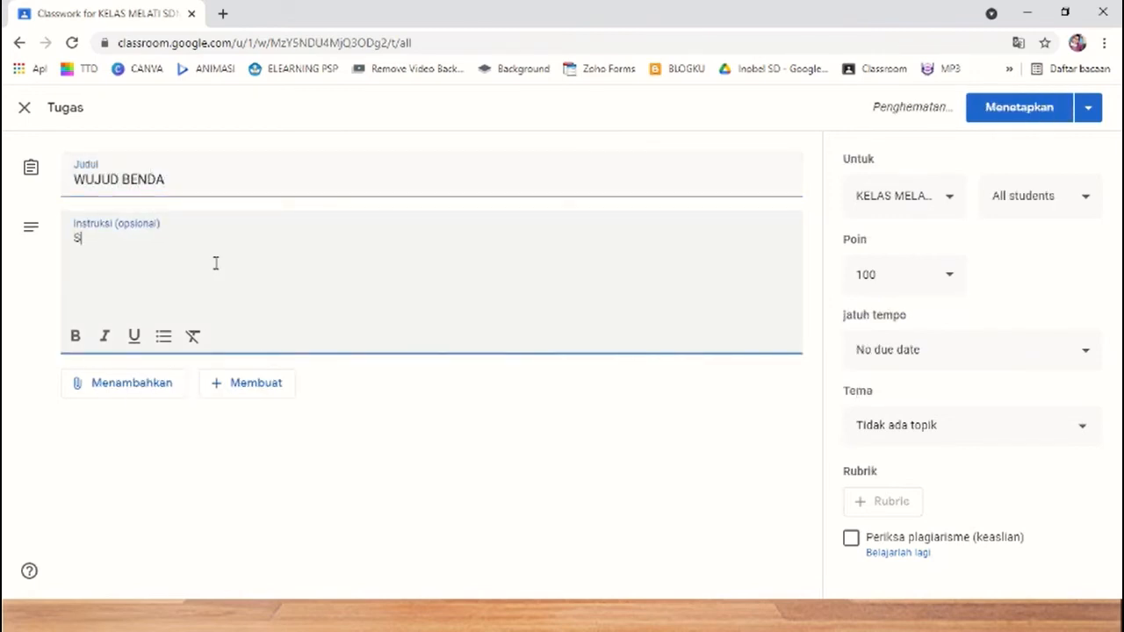
text(ebutkan 3 maca)
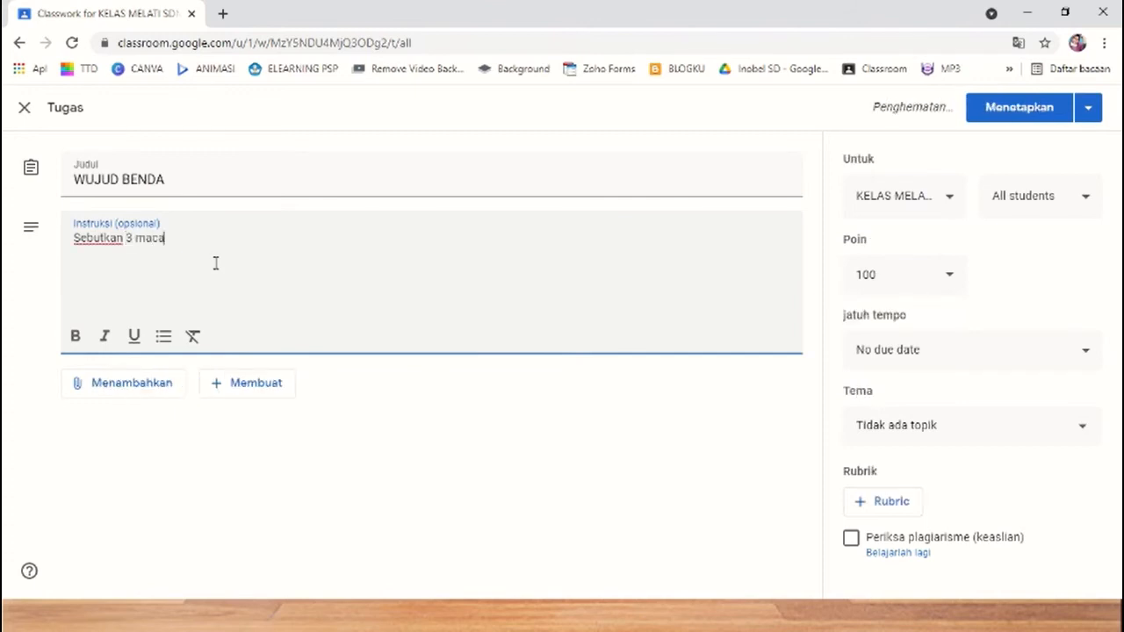
text(m wuju)
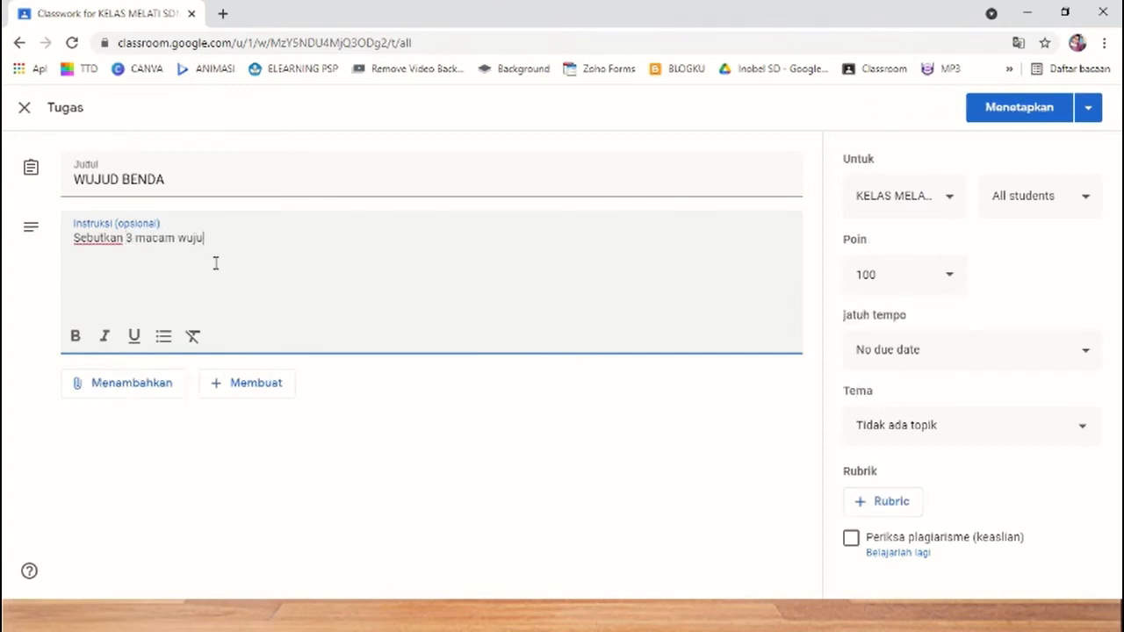
text(d benda!)
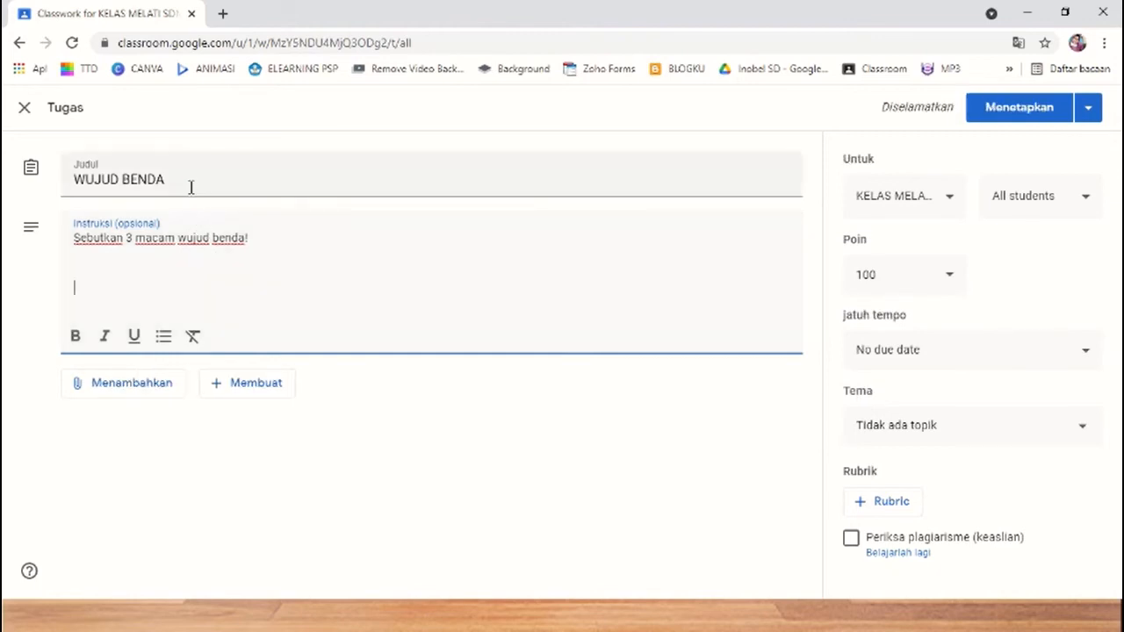
- Move the sentence "Sebutkan 3 macam wujud benda!" from the instructions into the title, below WUJUD BENDA and separated by a blank line
drag(255, 237, 65, 253)
key(ctrl+c)
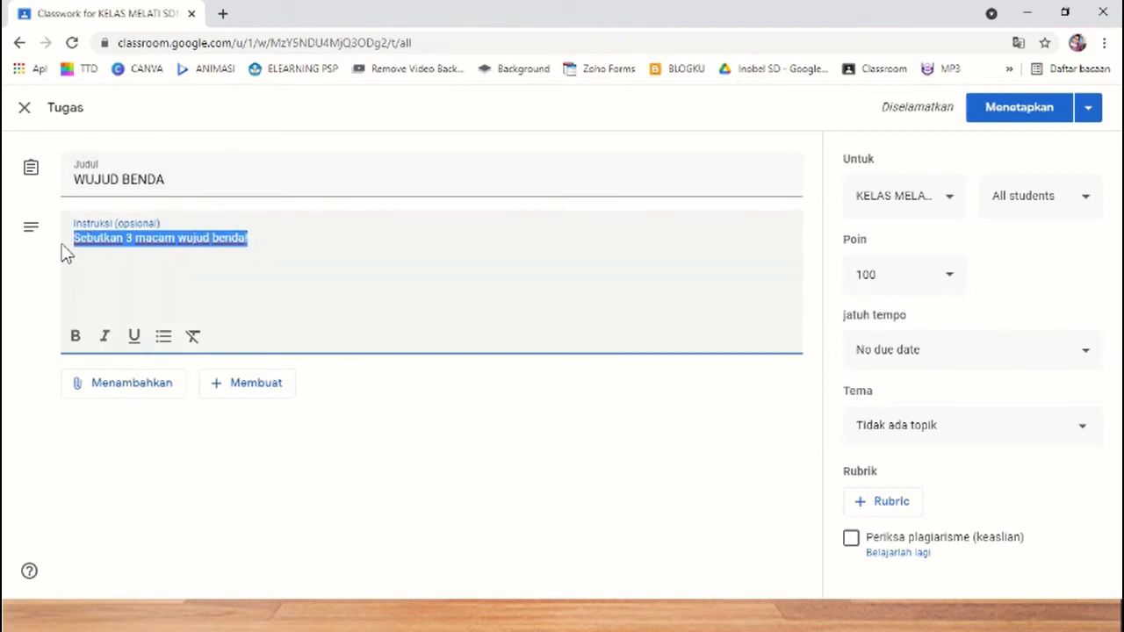
key(BackSpace)
click(186, 180)
key(Return)
key(Return)
key(ctrl+v)
- Begin the assignment's instructions with "Jawab pertanyaan tersebut dengan cara menuliskan jawabanmu pada kerta kemudia foto dan"
click(150, 279)
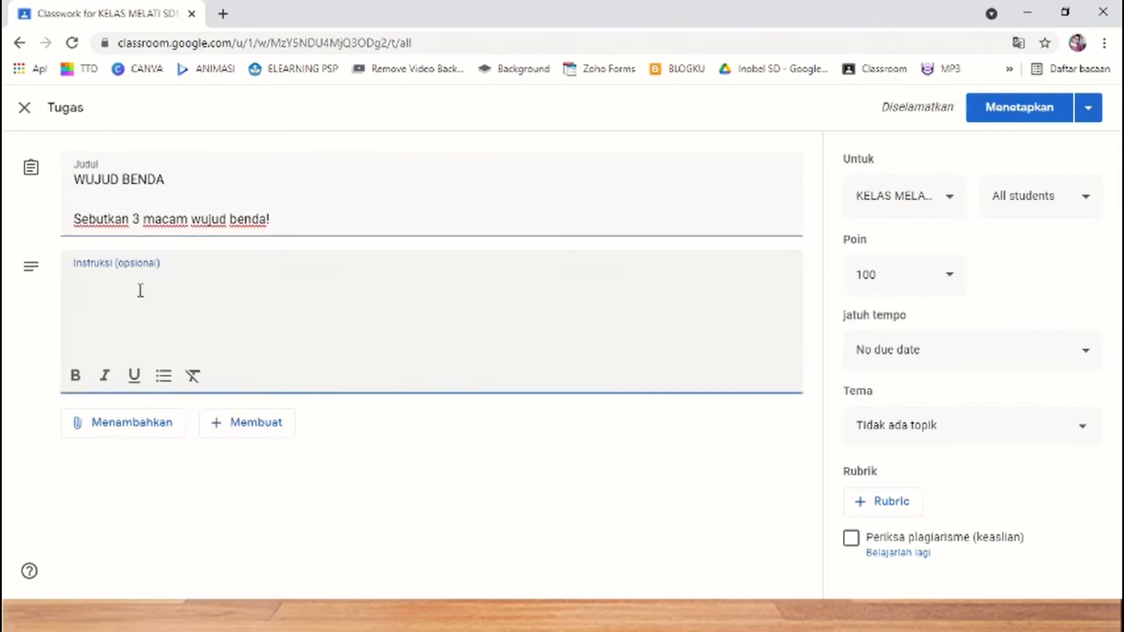
text(Jawab)
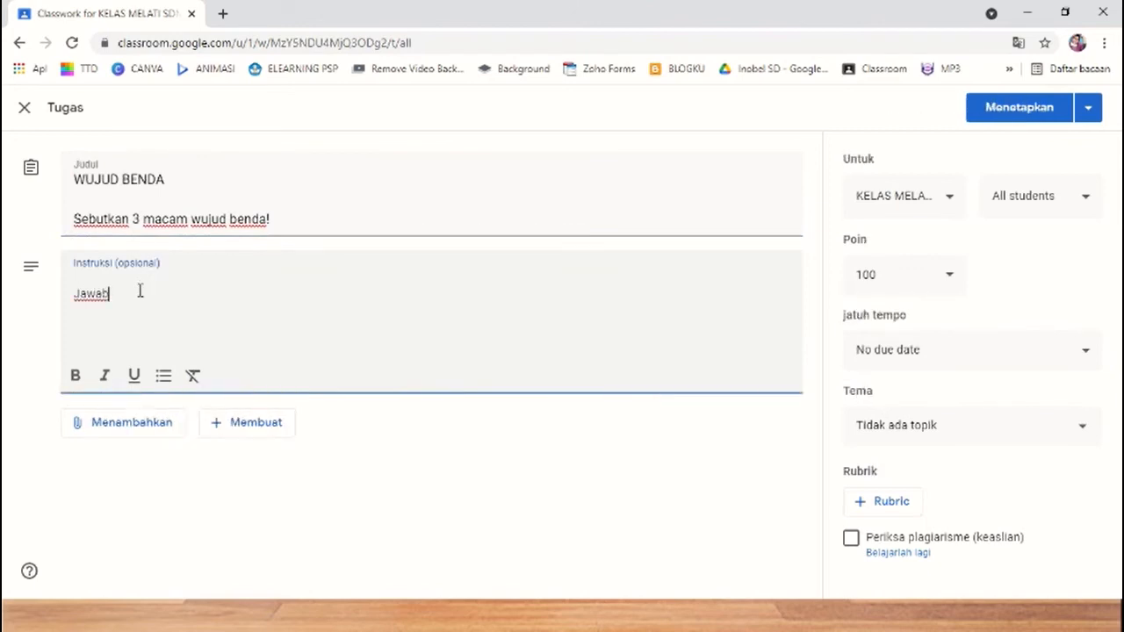
text( pertanyaan )
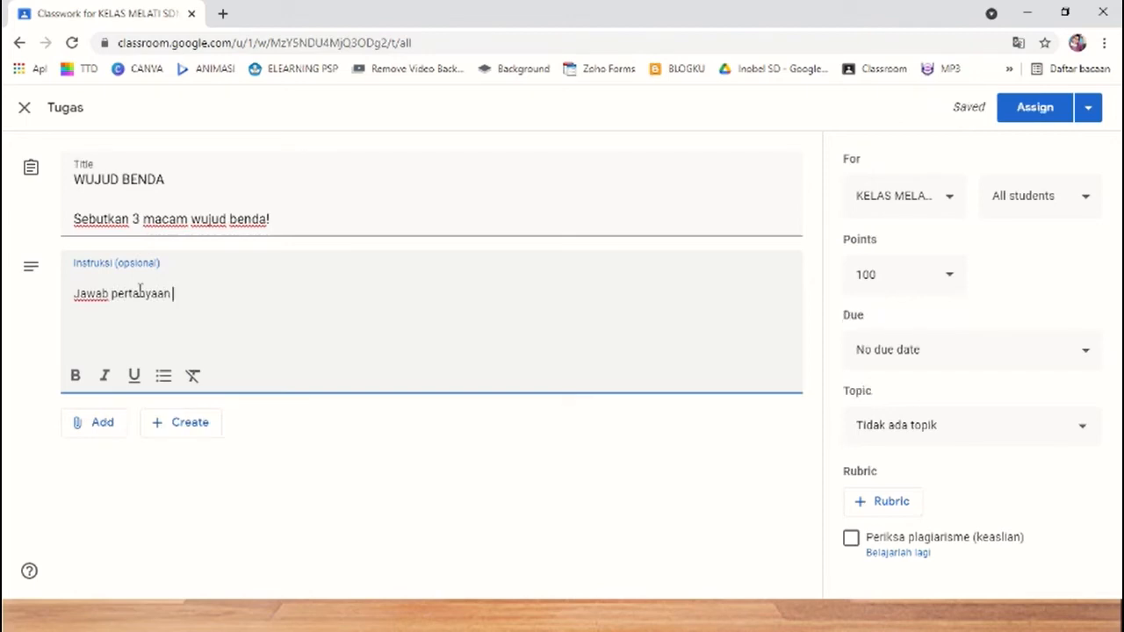
text(tersebut dengan cara men)
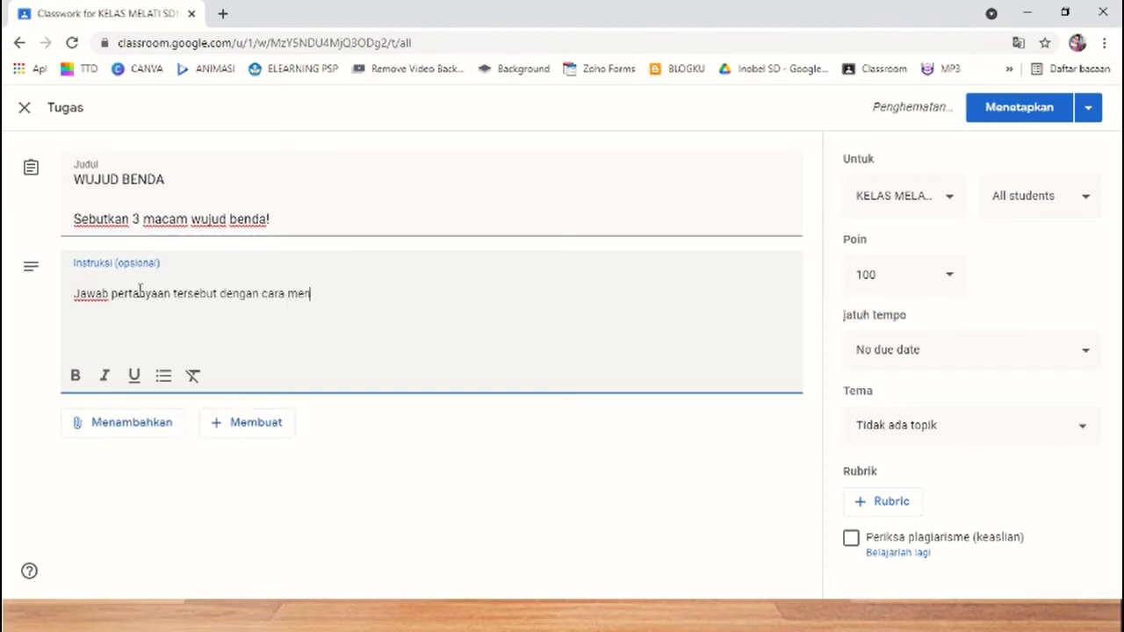
text(uliskan jawba)
key(BackSpace)
key(BackSpace)
text(abanmu pada kerta kemudia foto dan )
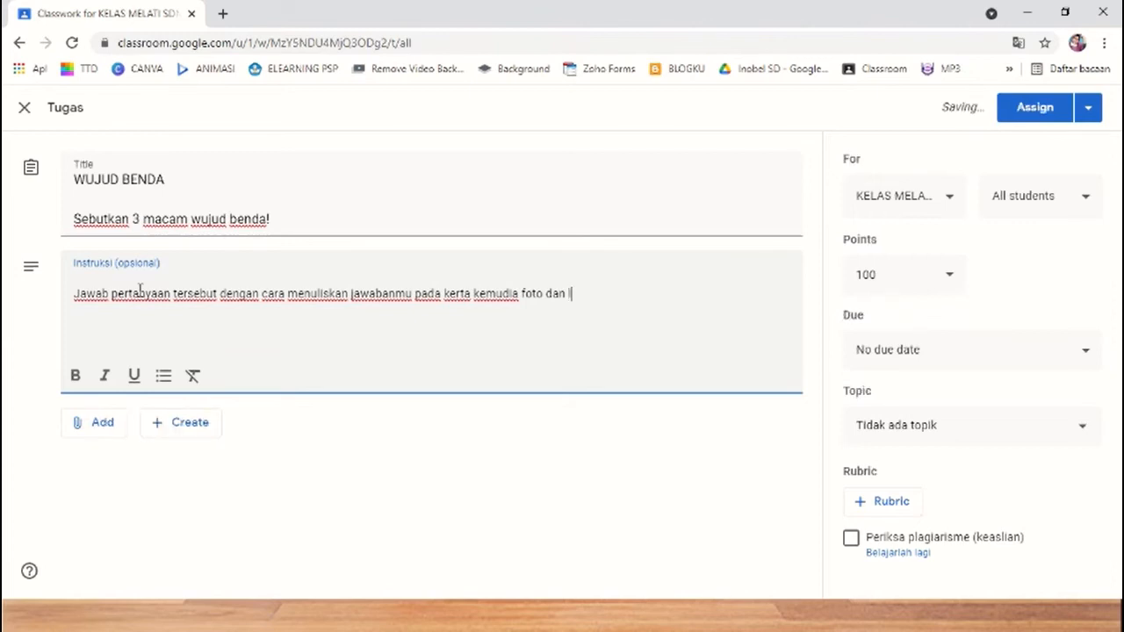
- Complete the instructions with "lampirkan foto tersebut pada lampiran tugas ini" and remove the blank line above the text
text(llampi)
key(BackSpace)
key(BackSpace)
key(BackSpace)
key(BackSpace)
key(BackSpace)
text(ampirkan f)
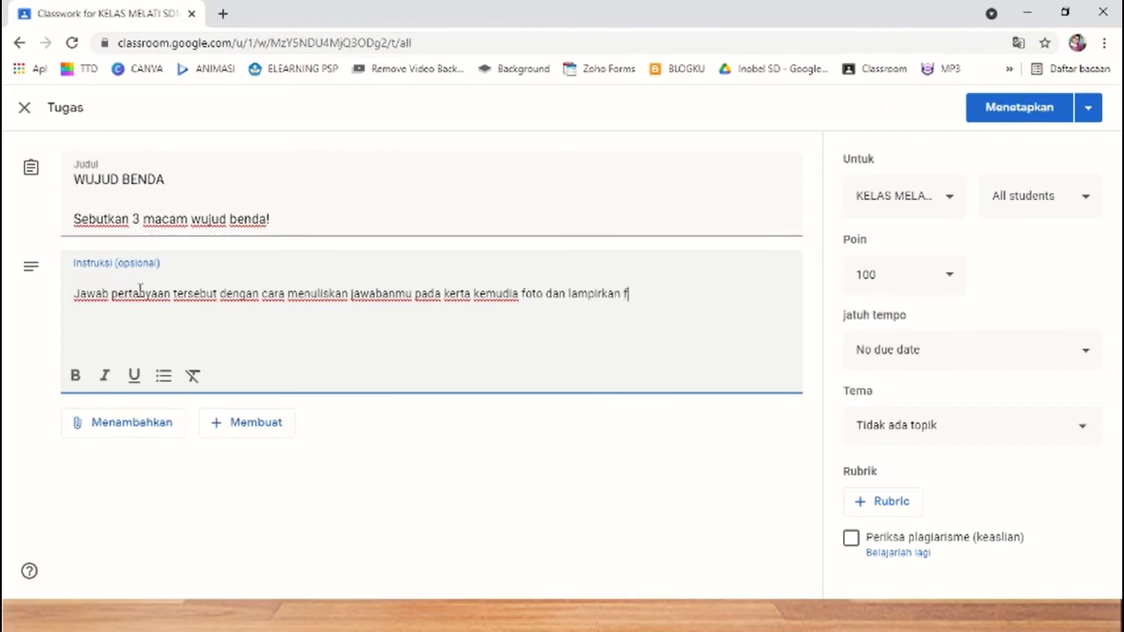
text(oto tersebut)
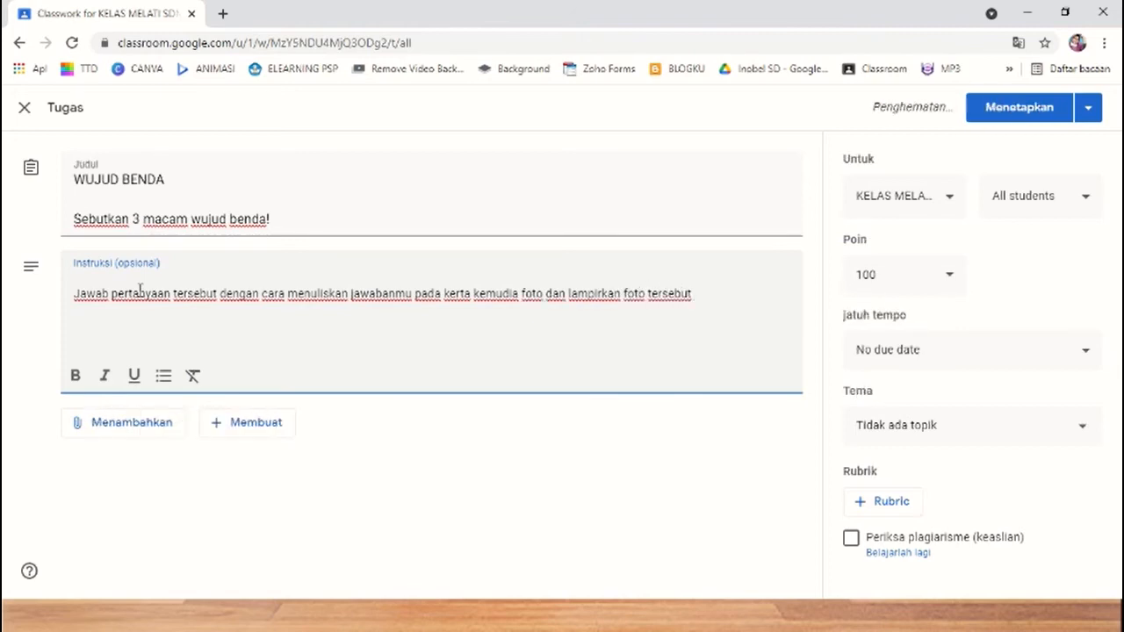
text( pada lampiran tugas ini)
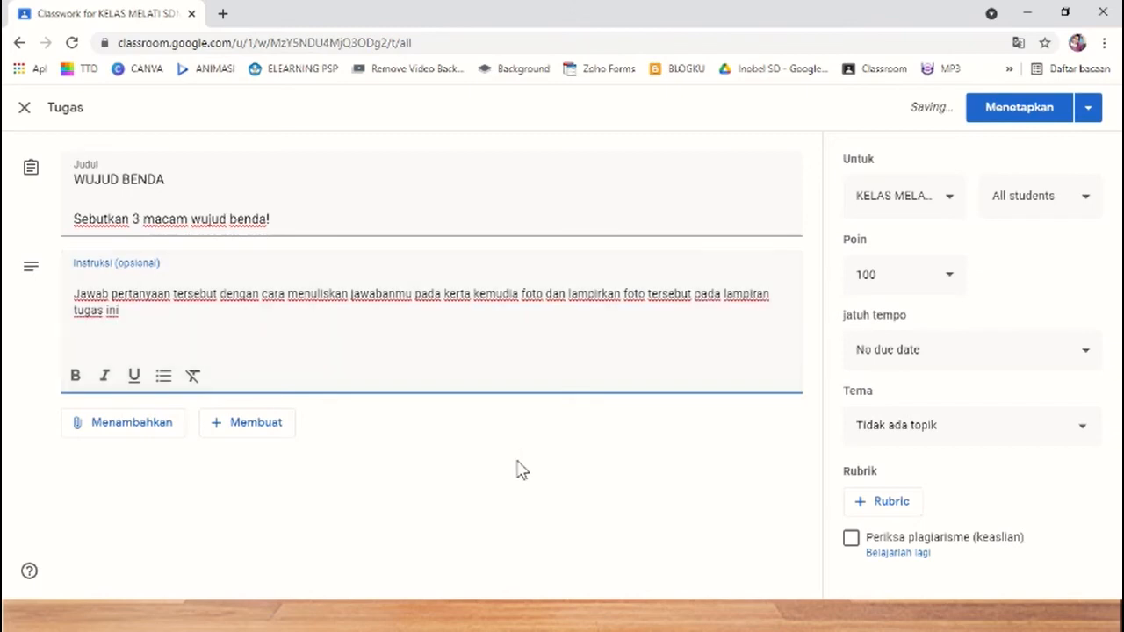
click(151, 279)
key(Delete)
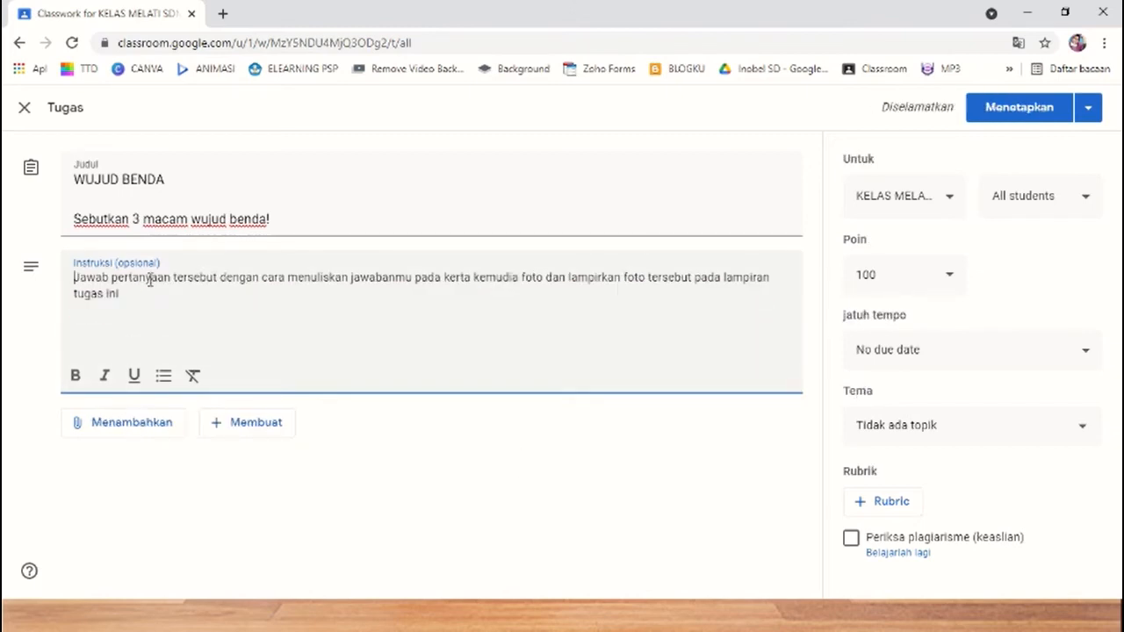
- Set the assignment's due date to Jul 7, 2021 with the default time of 11:59 PM
click(912, 349)
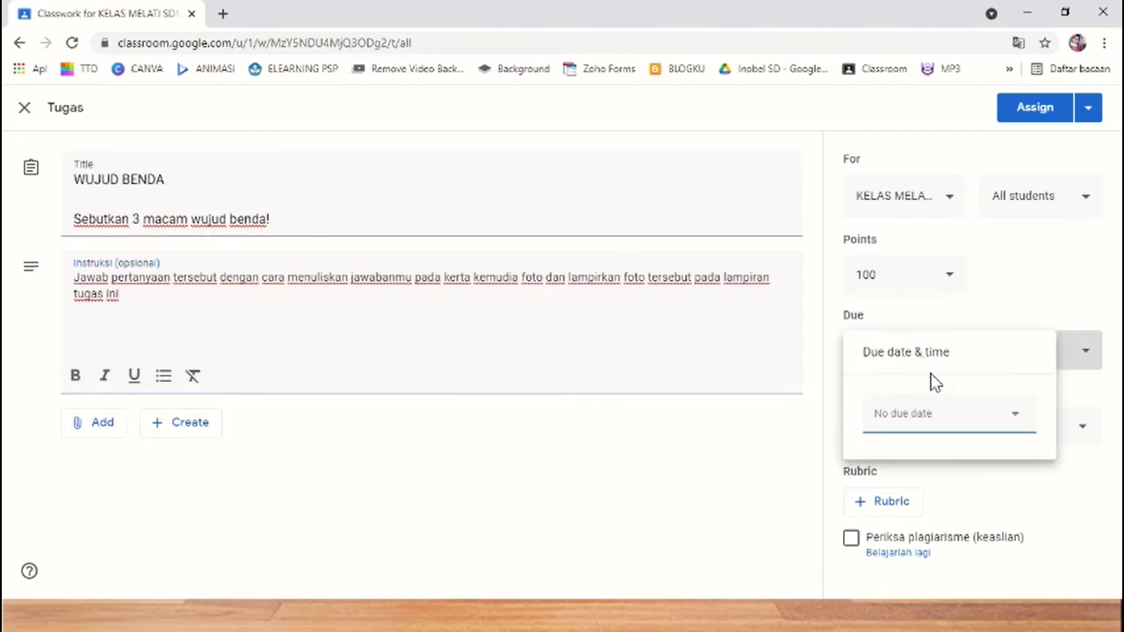
click(921, 427)
click(956, 300)
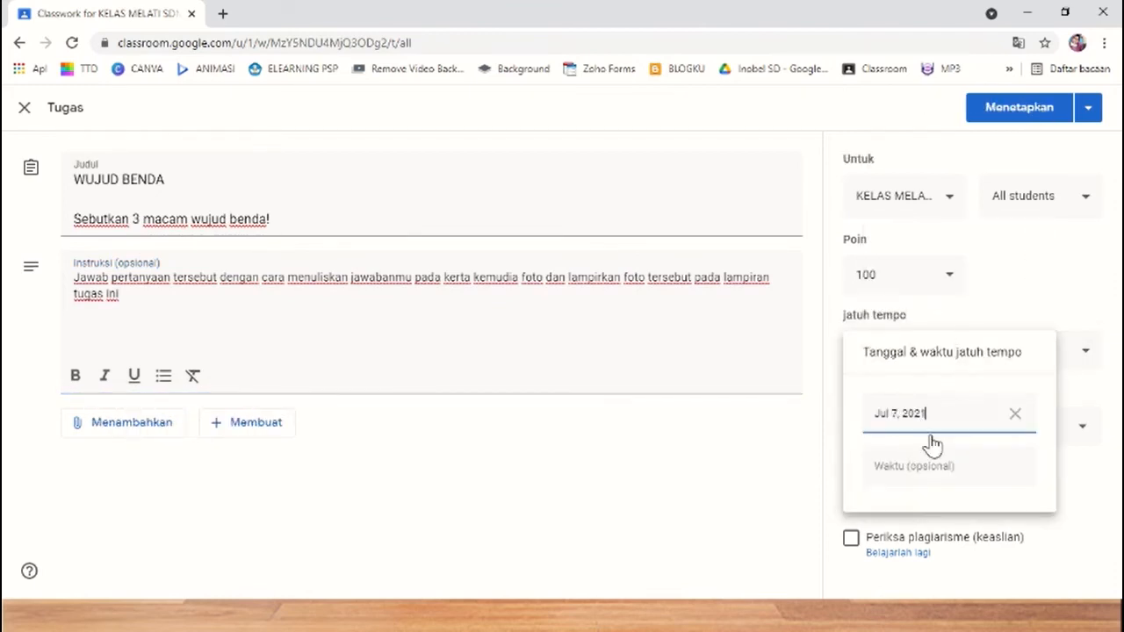
click(914, 469)
click(812, 474)
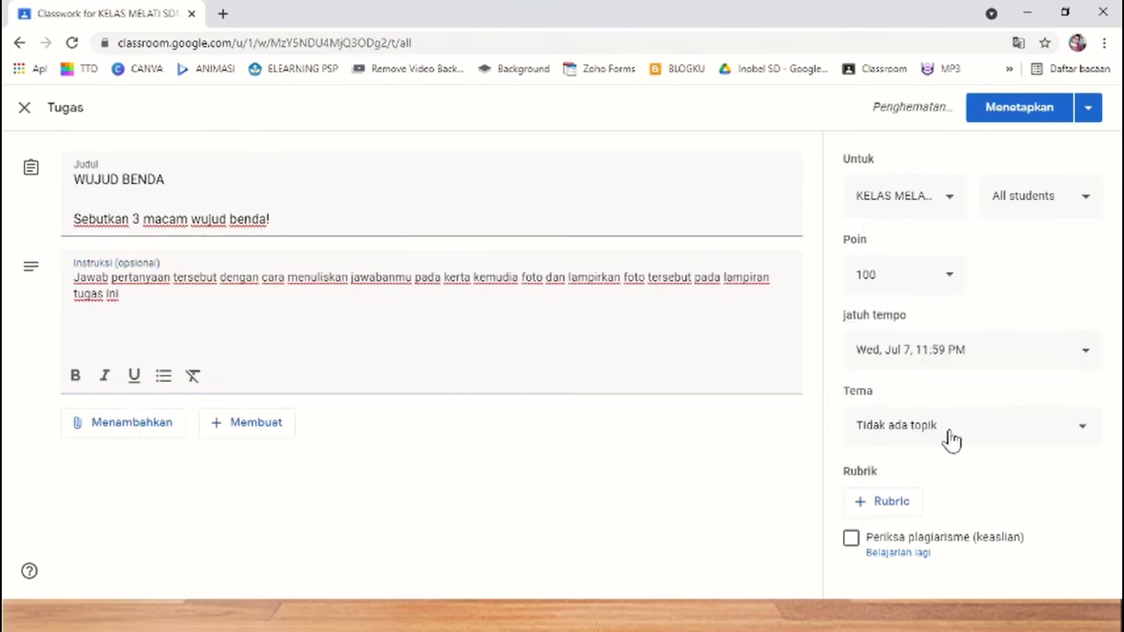
- File the assignment under the topic 12 Juli 2021 and assign it to the class
click(944, 430)
click(913, 525)
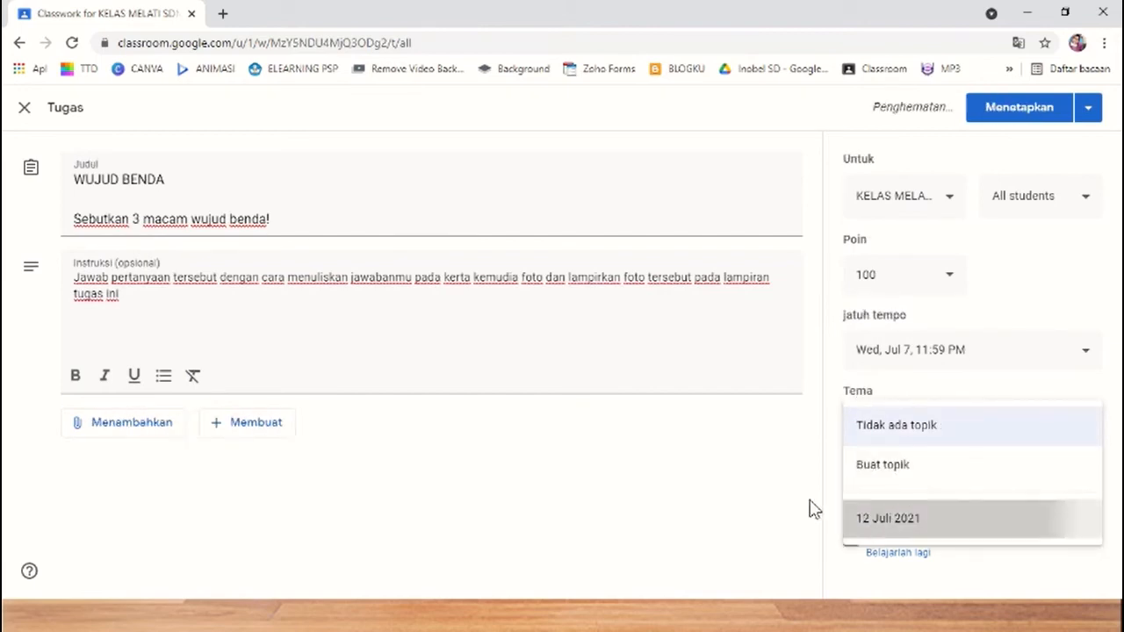
click(1052, 119)
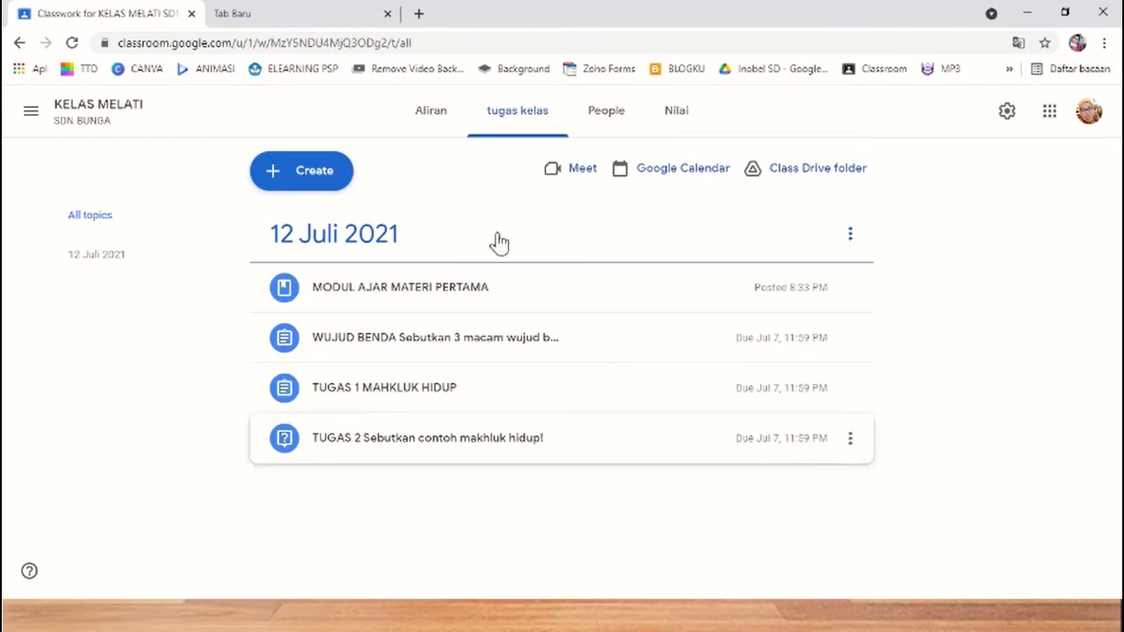
- Open the student's turned-in photo from the student work of the WUJUD BENDA assignment and dismiss the translation popup
click(458, 124)
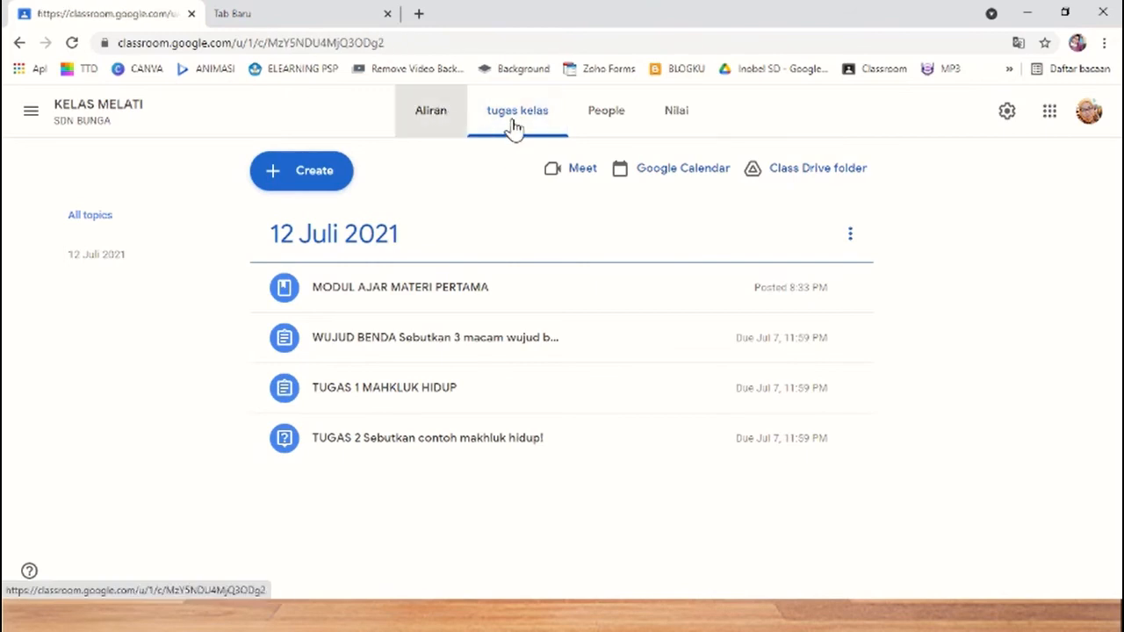
click(525, 123)
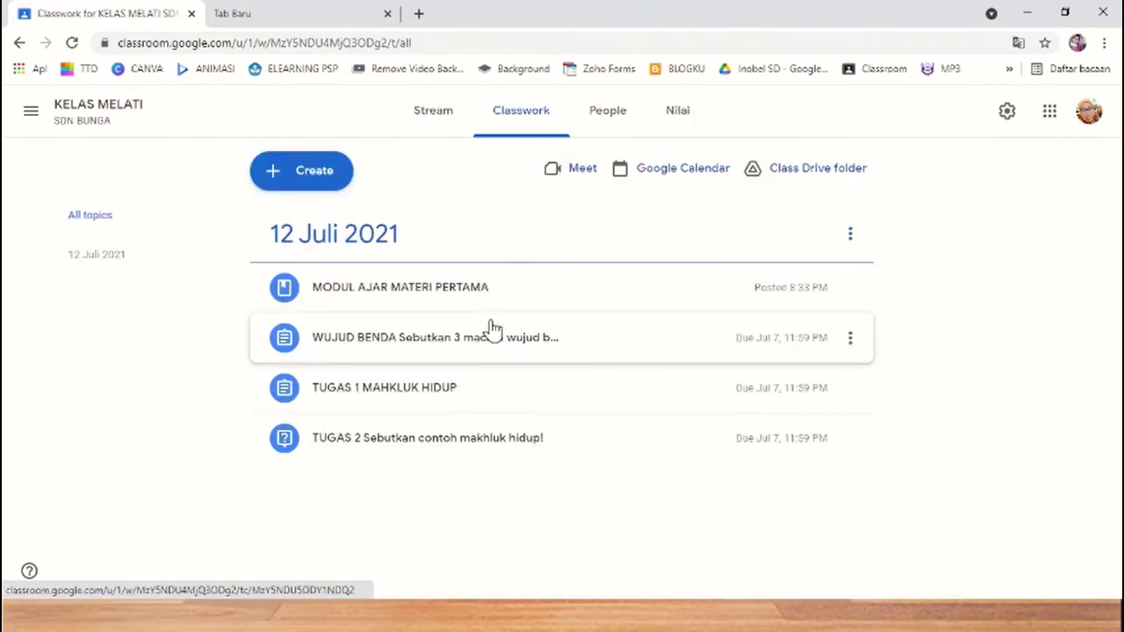
click(292, 352)
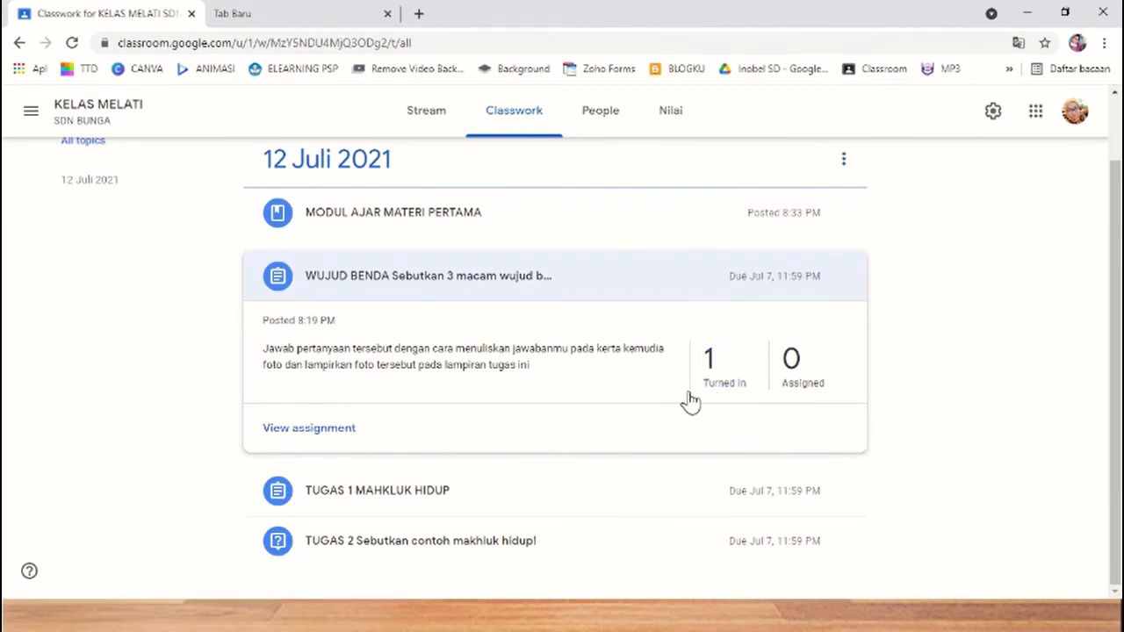
click(720, 385)
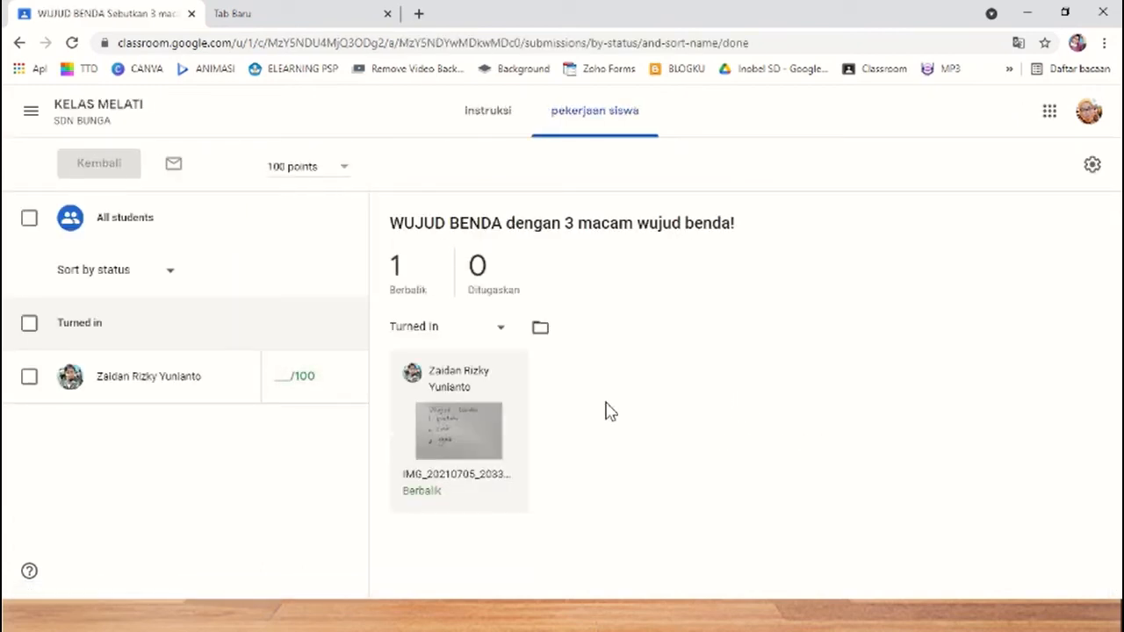
click(498, 116)
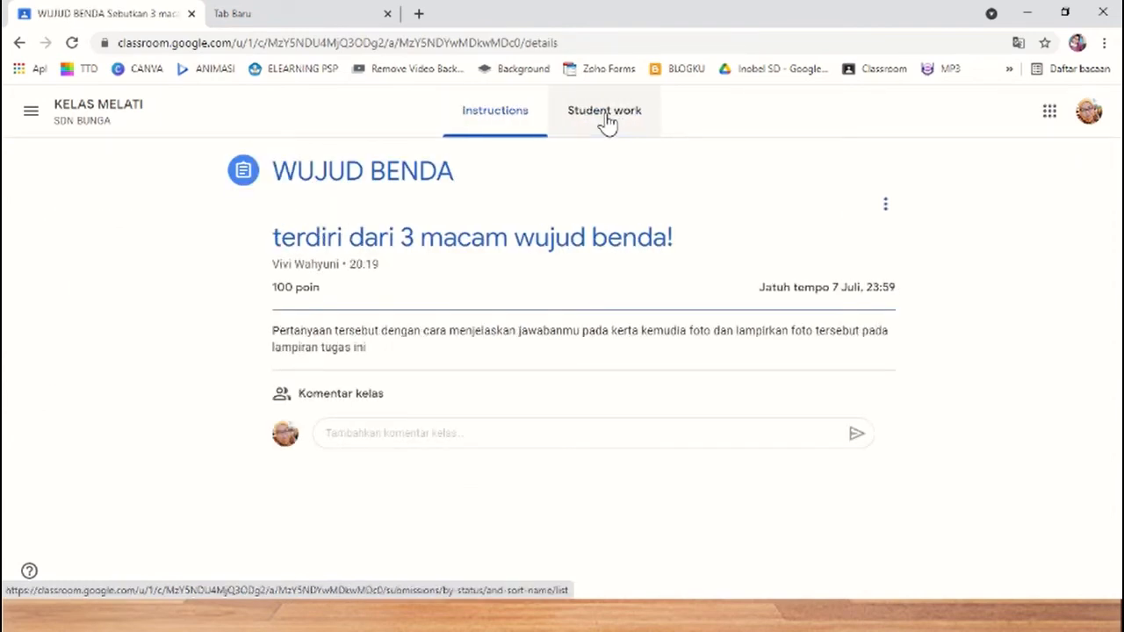
click(606, 116)
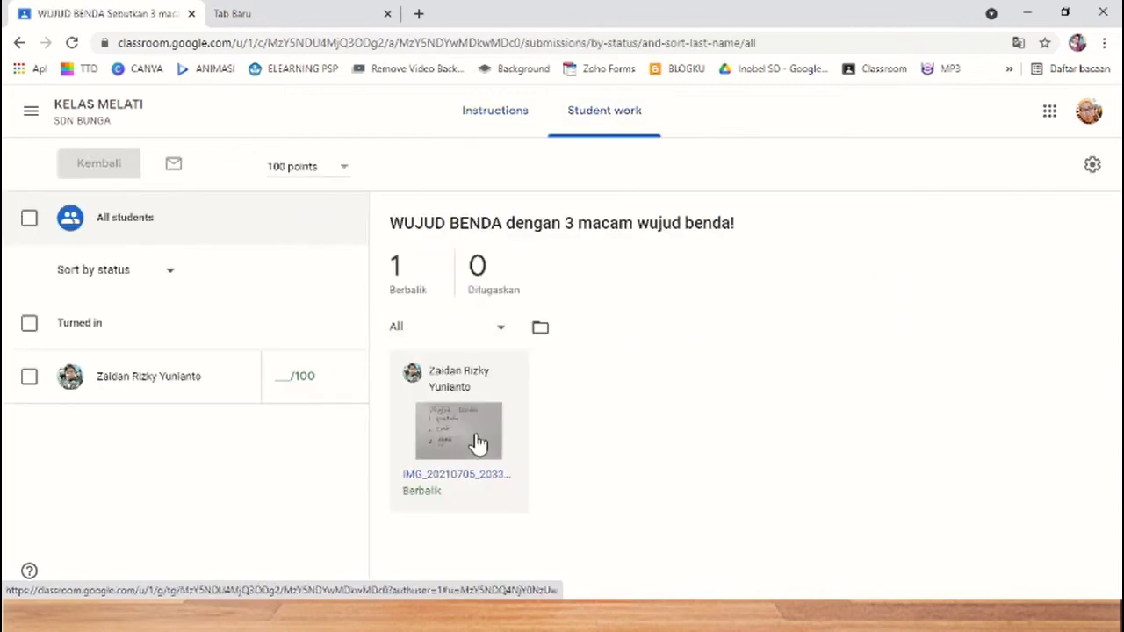
click(477, 444)
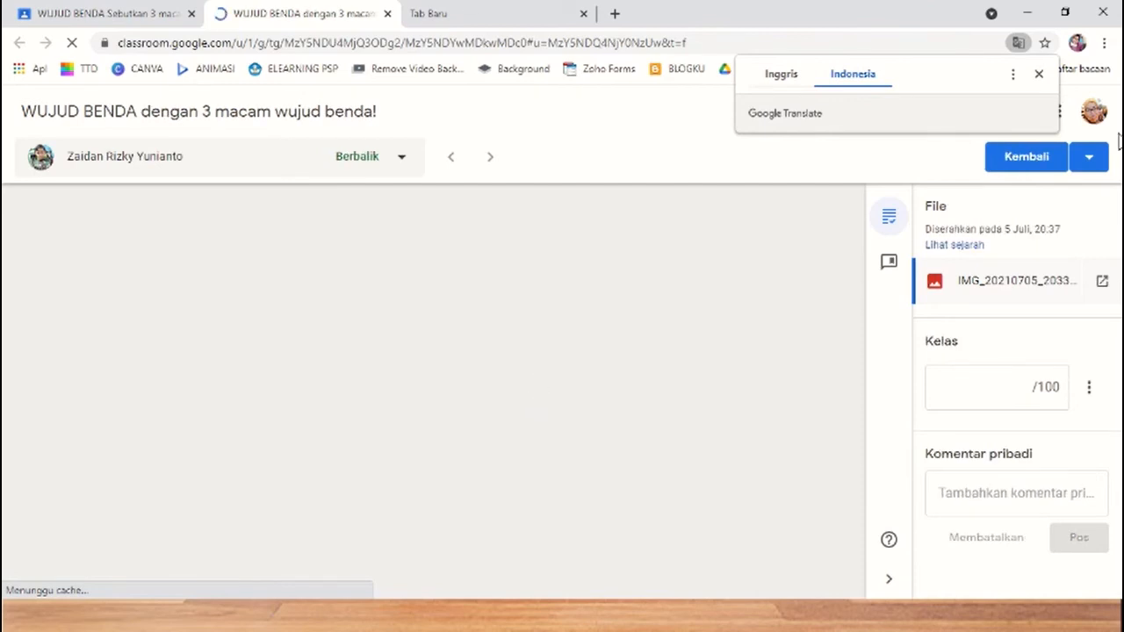
click(1039, 73)
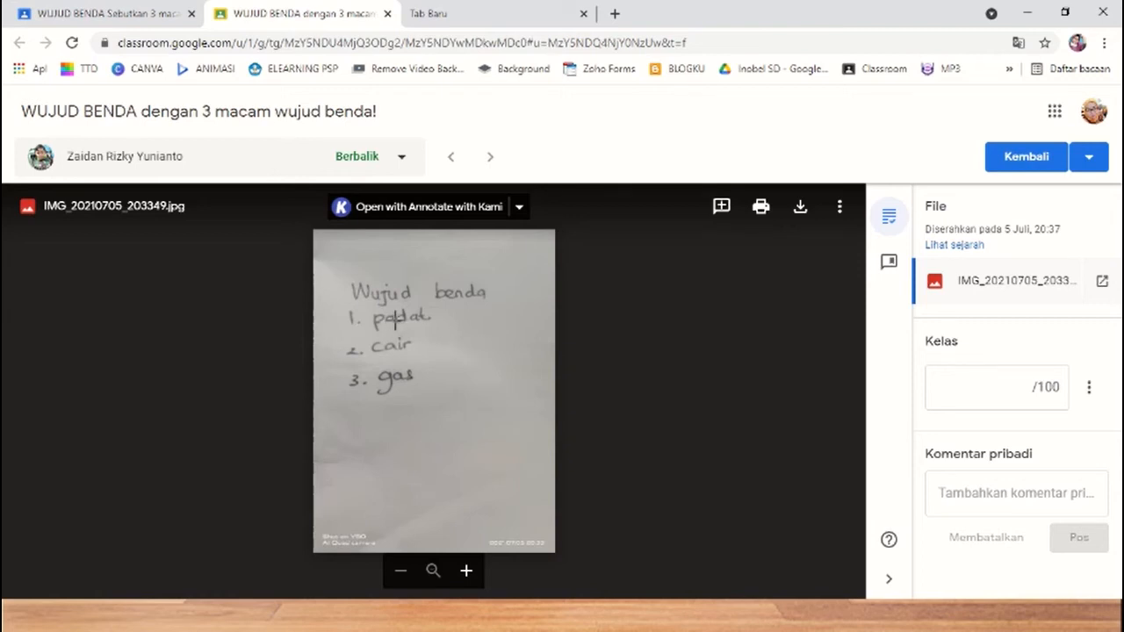
- Grade the submission 100 out of 100 and post the private comment "Terima kasih, jawabannya tepat sekali"
click(980, 397)
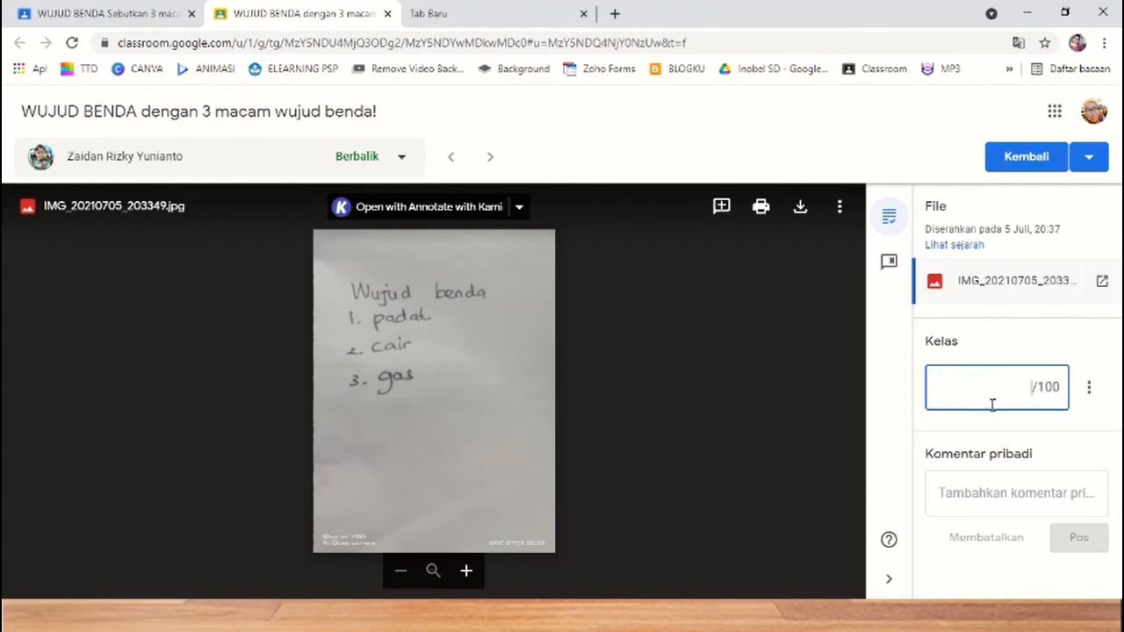
text(100)
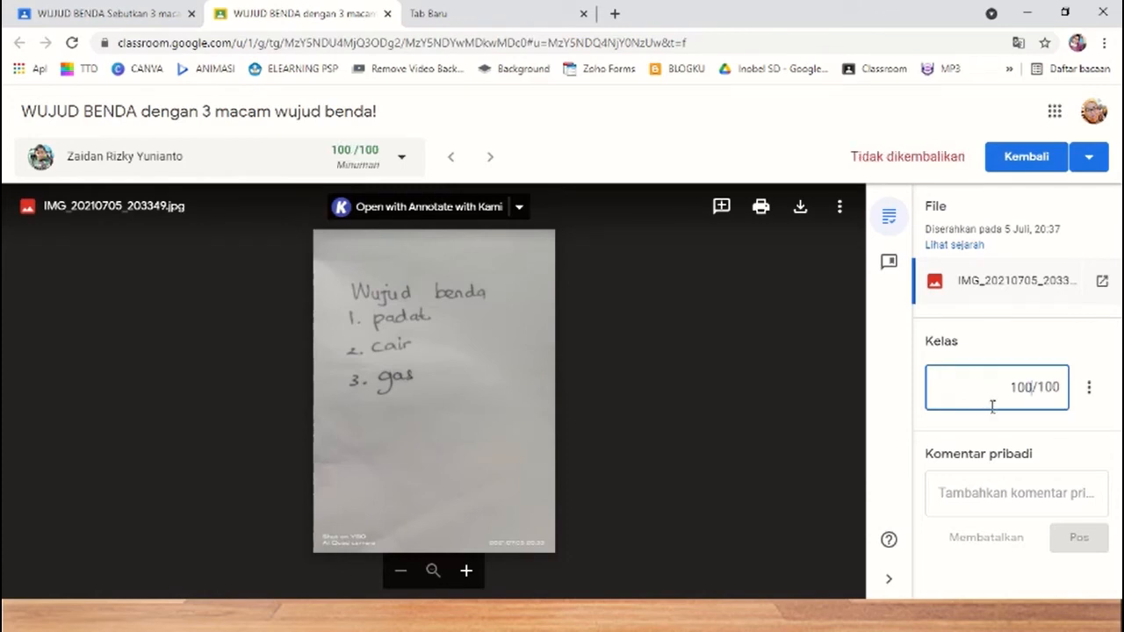
click(987, 494)
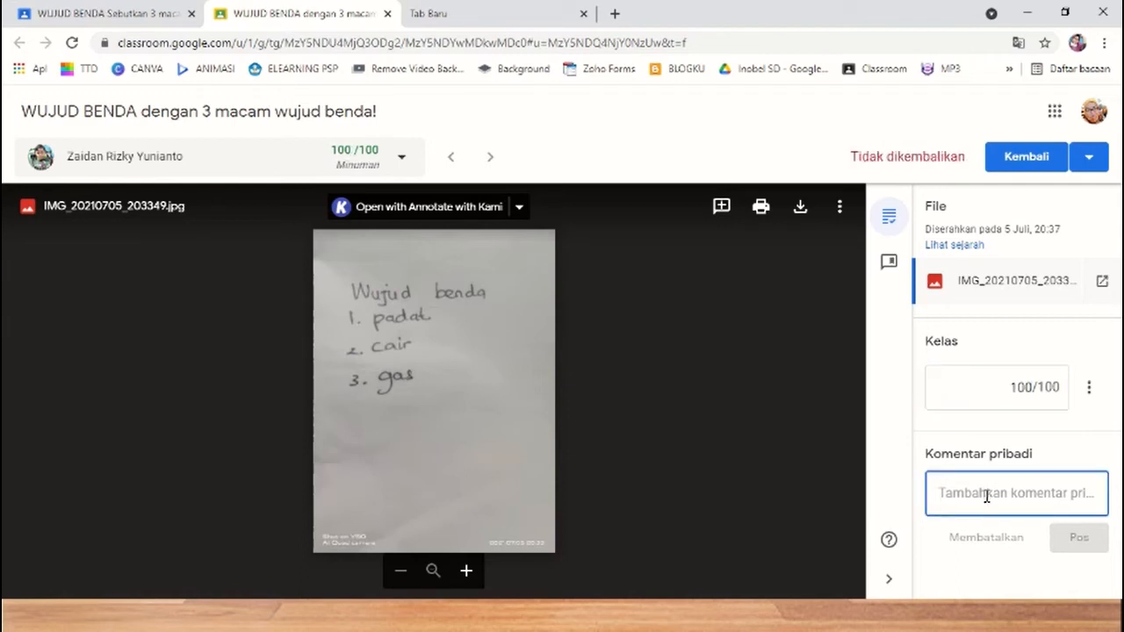
text(Te)
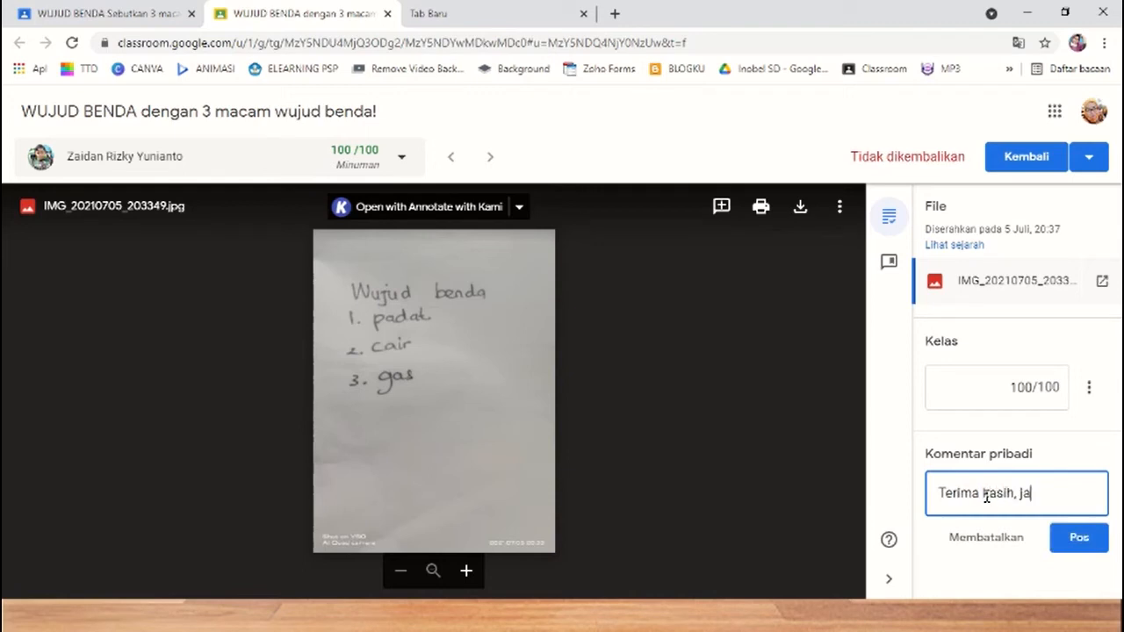
text(rima kasih, Jawabannya tepat sekali)
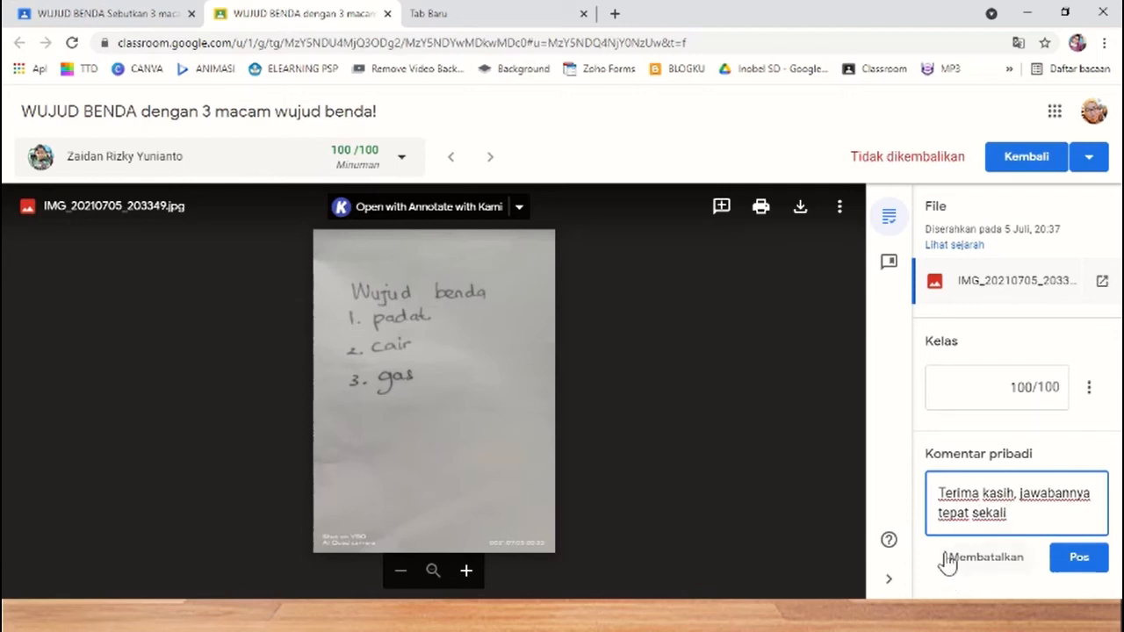
click(1079, 567)
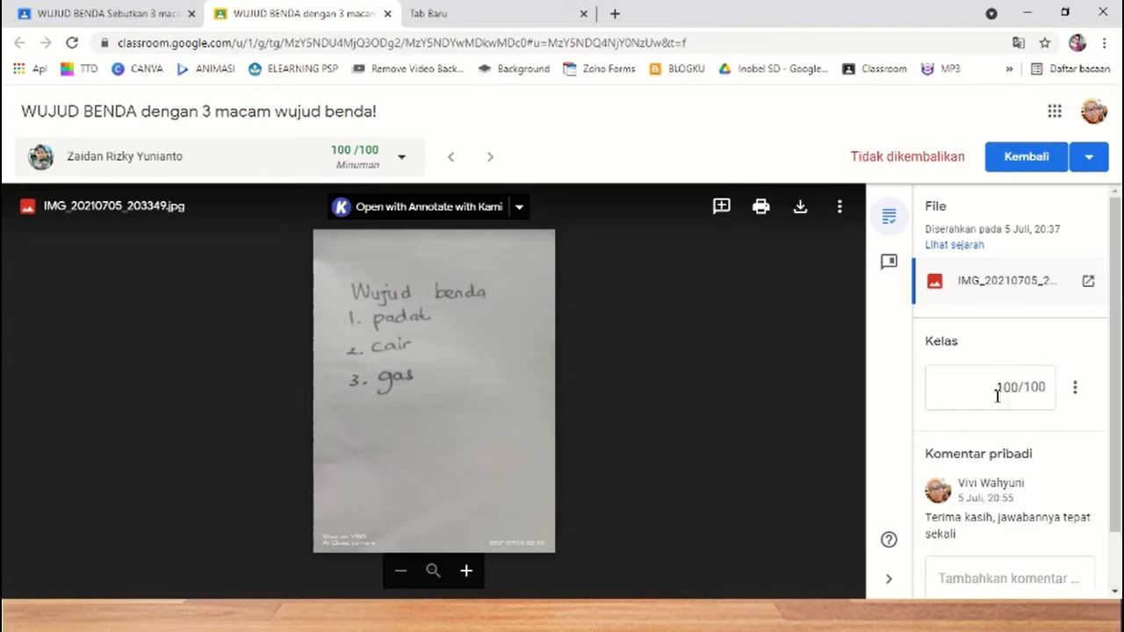
- Return the graded WUJUD BENDA submission to the student and close the grading page
click(1028, 158)
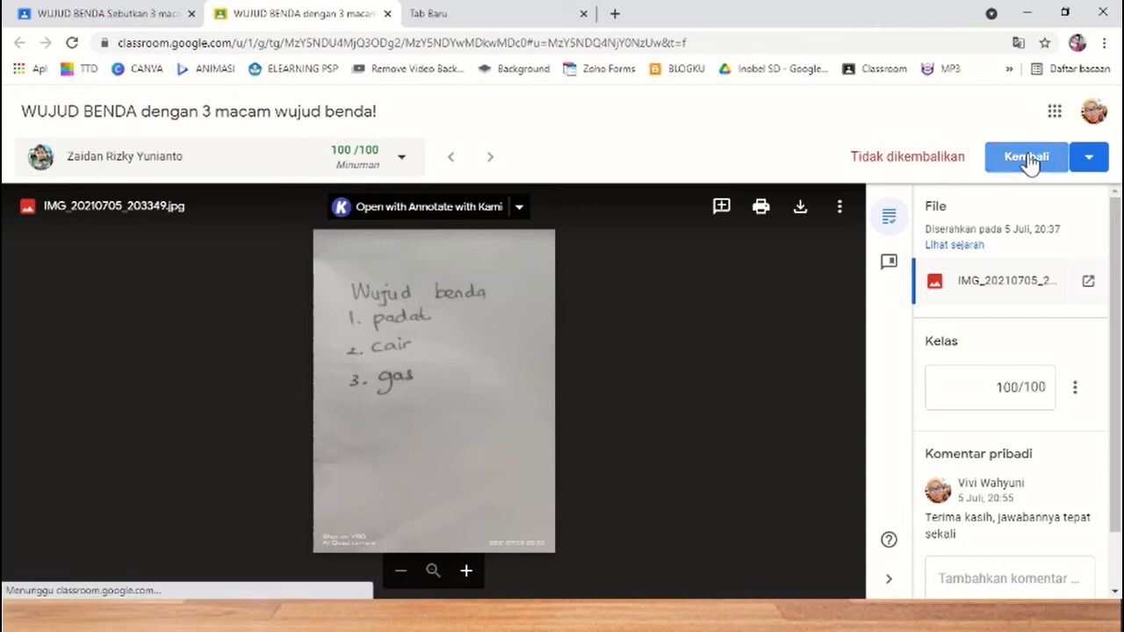
click(730, 409)
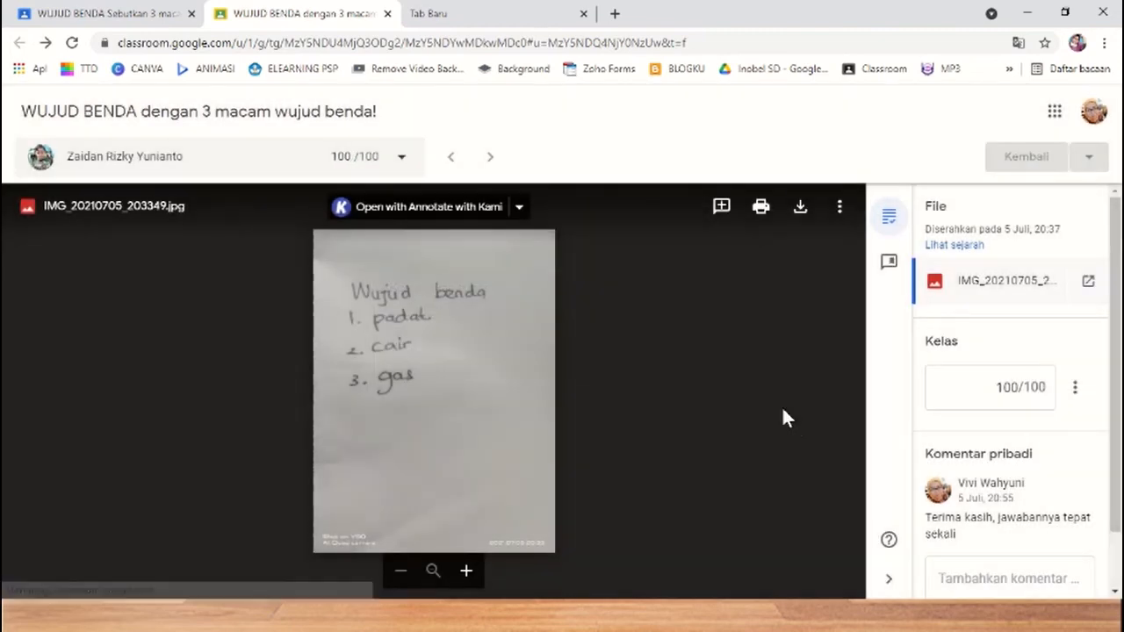
click(387, 14)
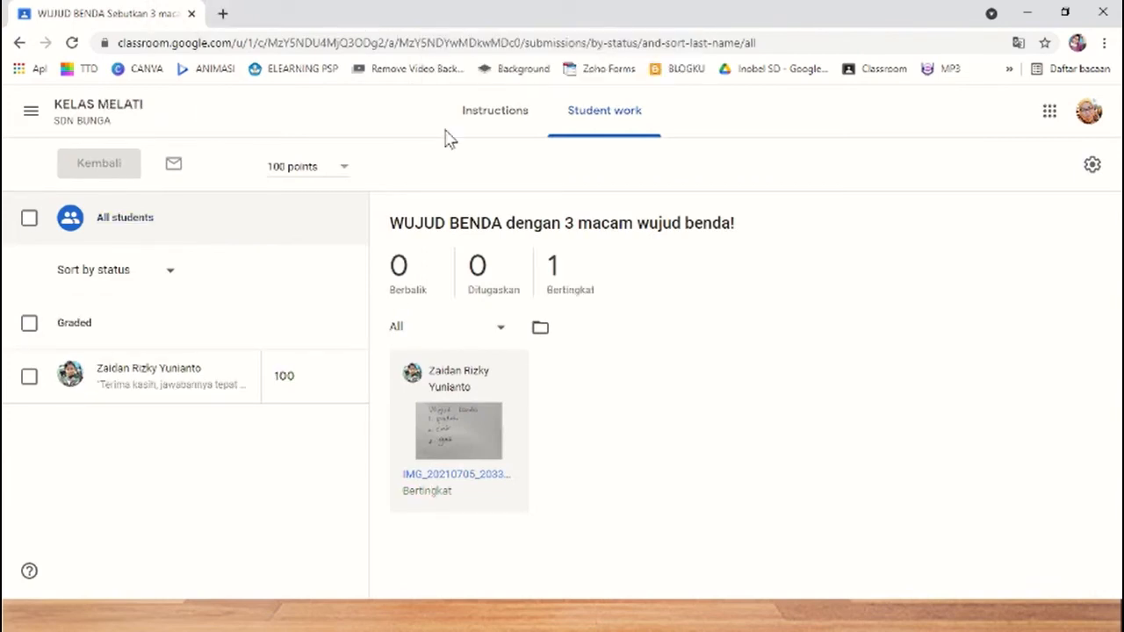
- Go back to the classwork of KELAS MELATI and expand the assignment TUGAS 1 MAHKLUK HIDUP
click(83, 110)
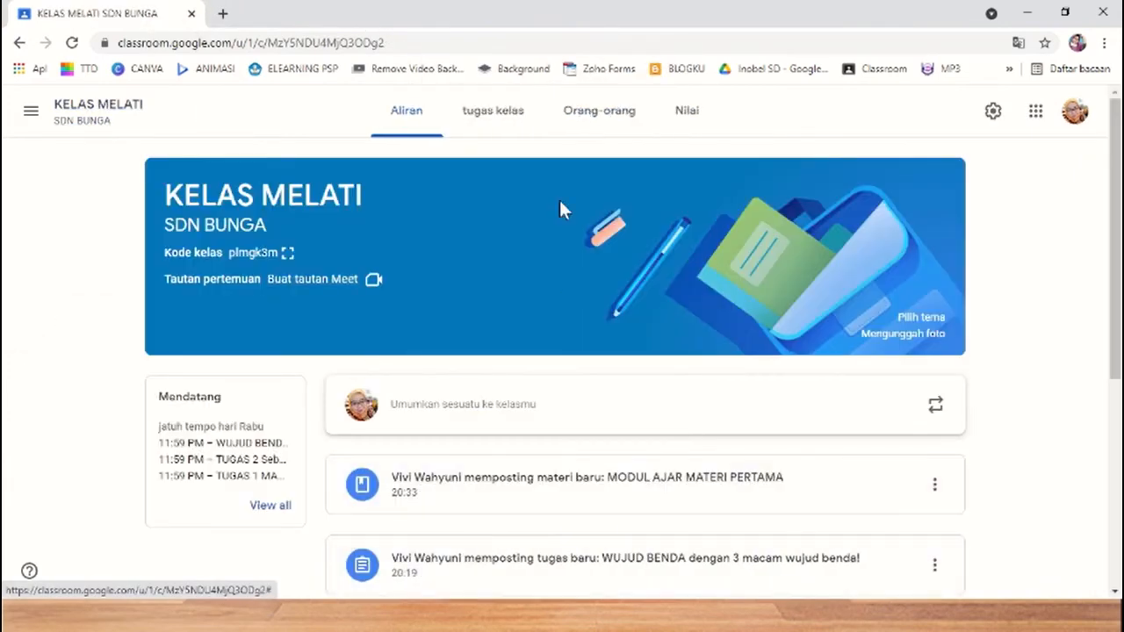
click(507, 122)
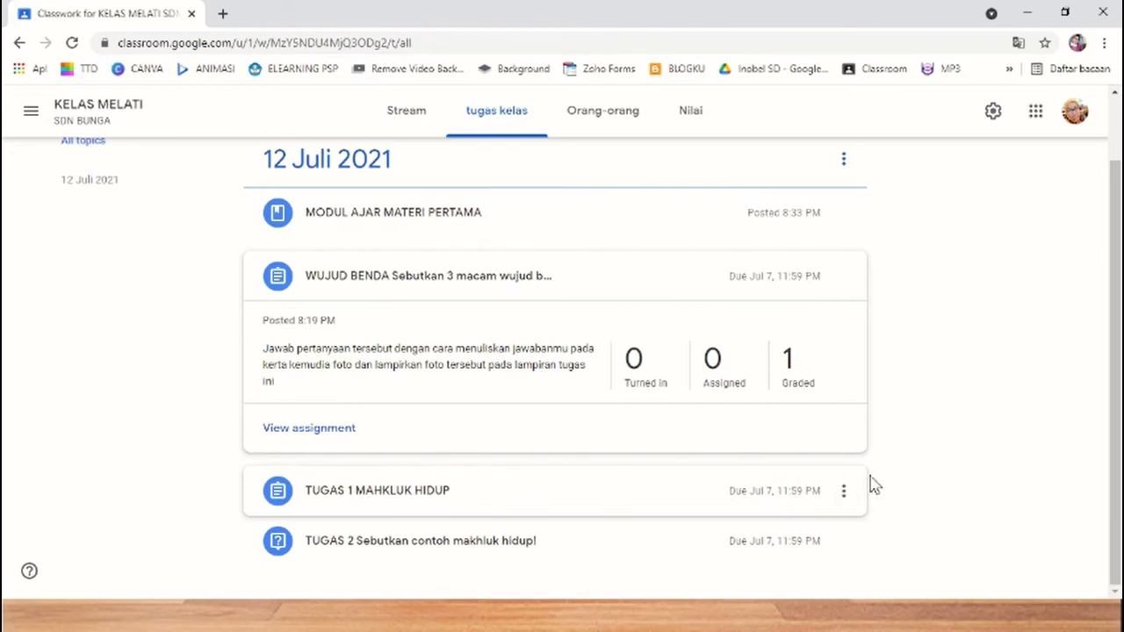
click(364, 491)
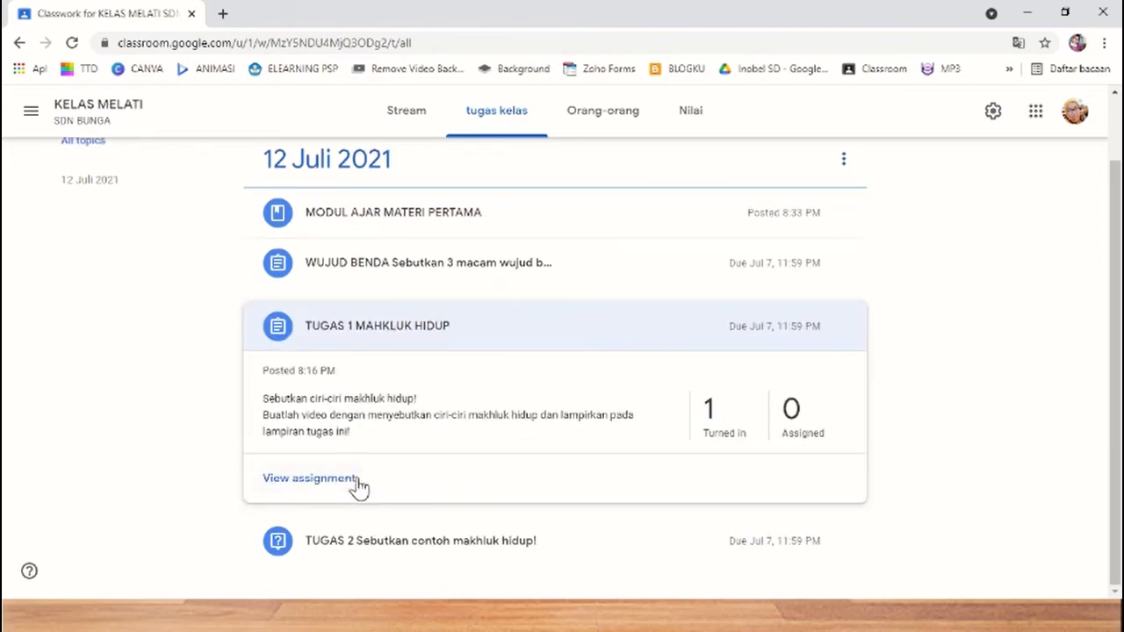
- Open the turned-in work of TUGAS 1 MAHKLUK HIDUP, check the assignment instructions, and return to the student work
click(731, 436)
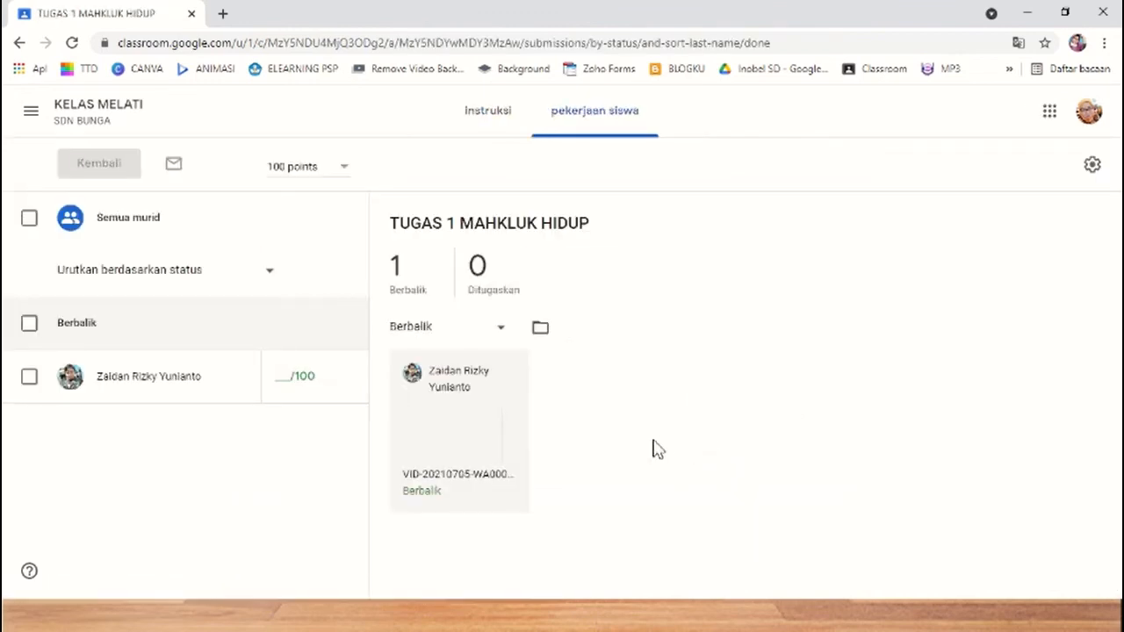
click(481, 110)
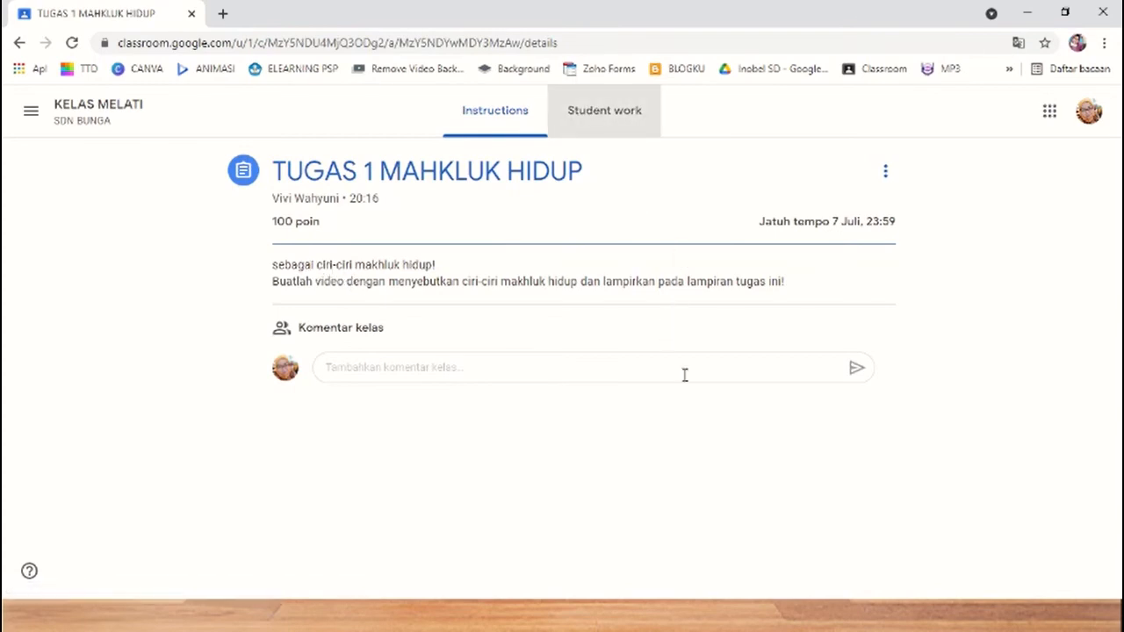
click(606, 115)
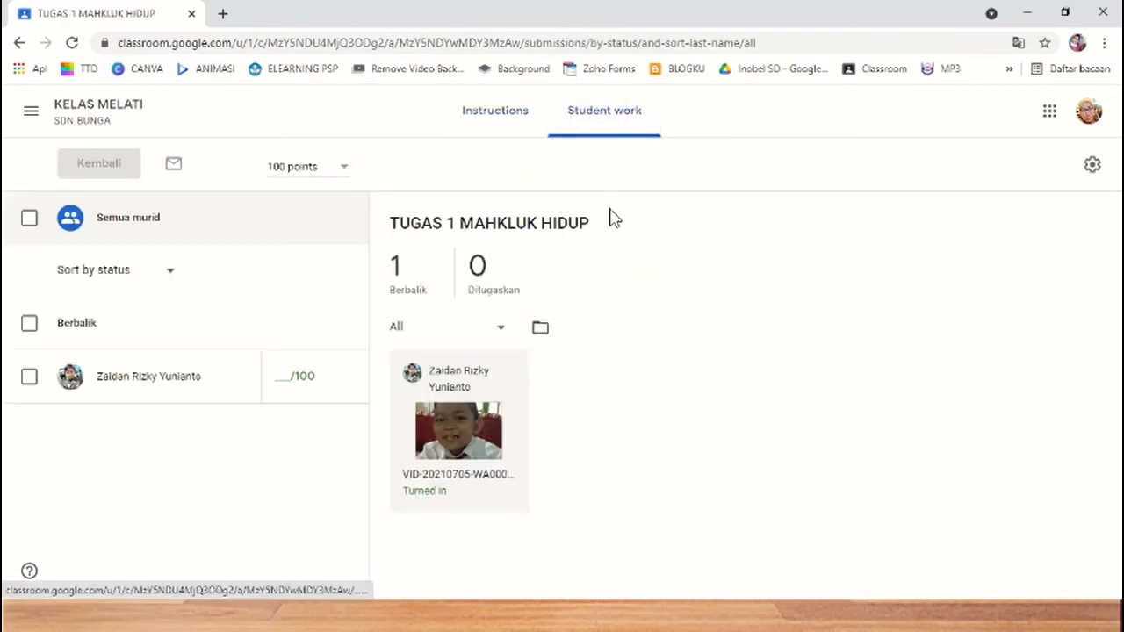
- Open the student's submitted video for TUGAS 1 MAHKLUK HIDUP, dismiss the translation popup, and play the video through
click(450, 450)
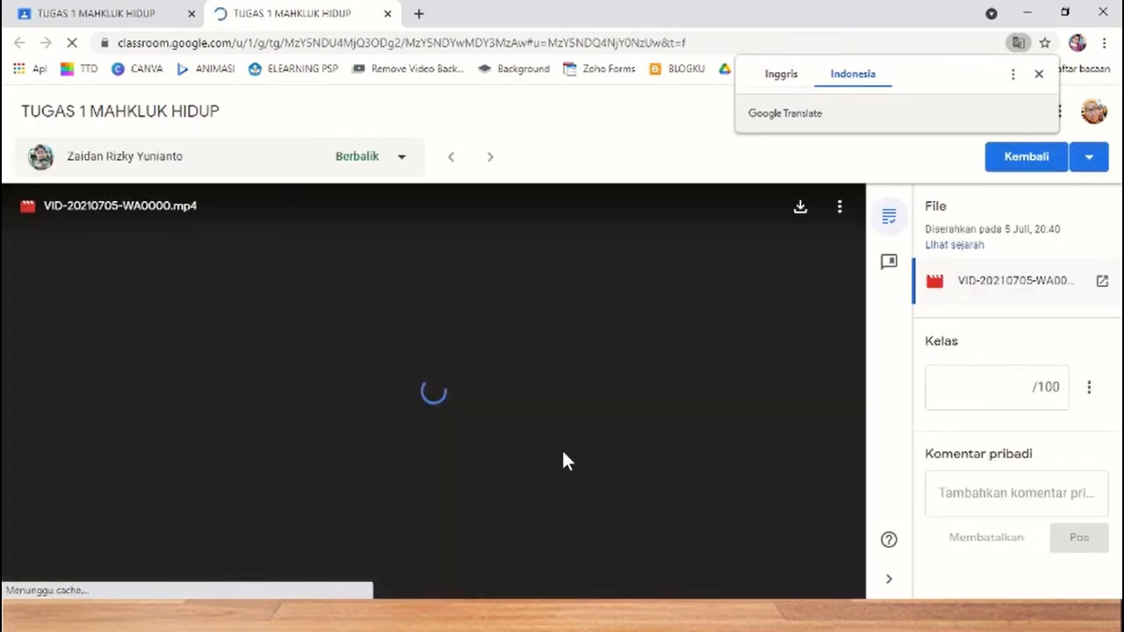
click(1039, 74)
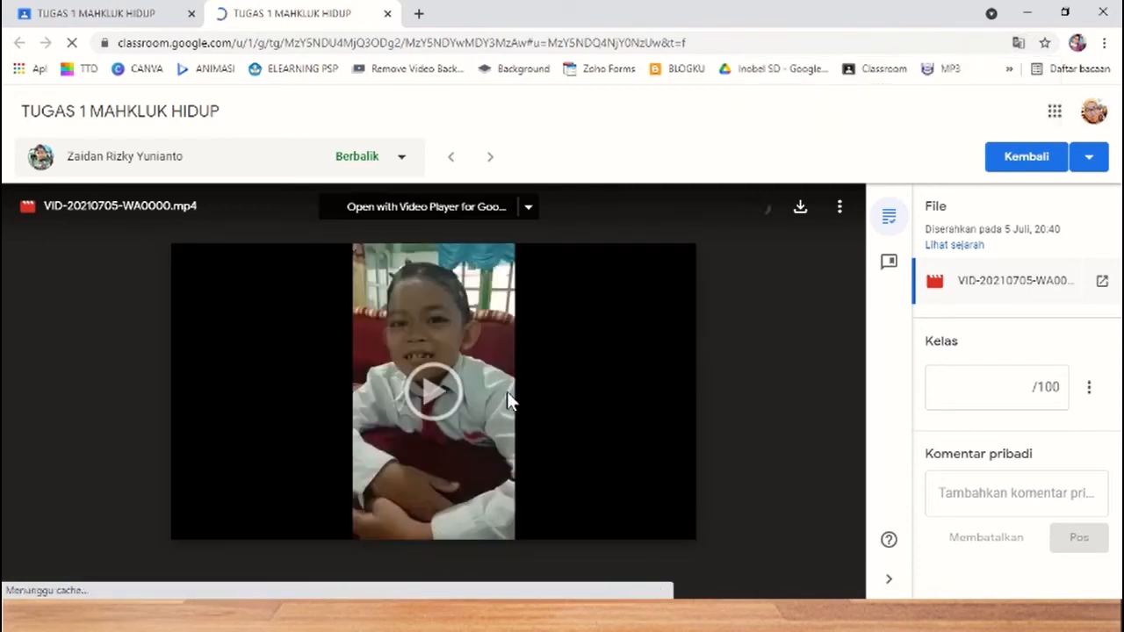
click(441, 404)
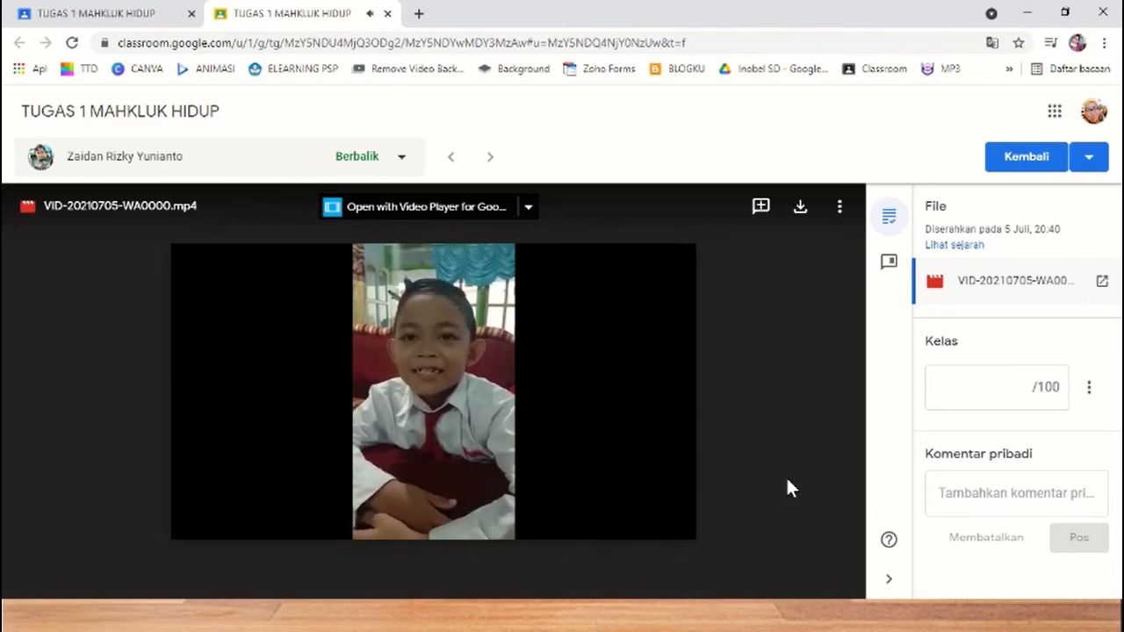
mouse_move(403, 518)
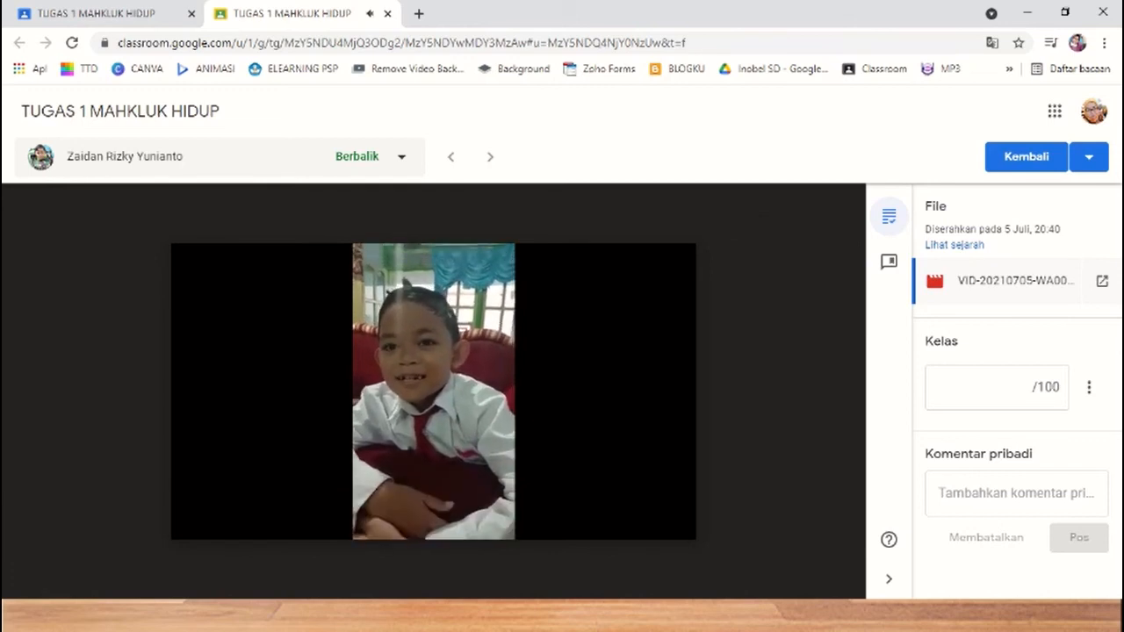
mouse_move(220, 536)
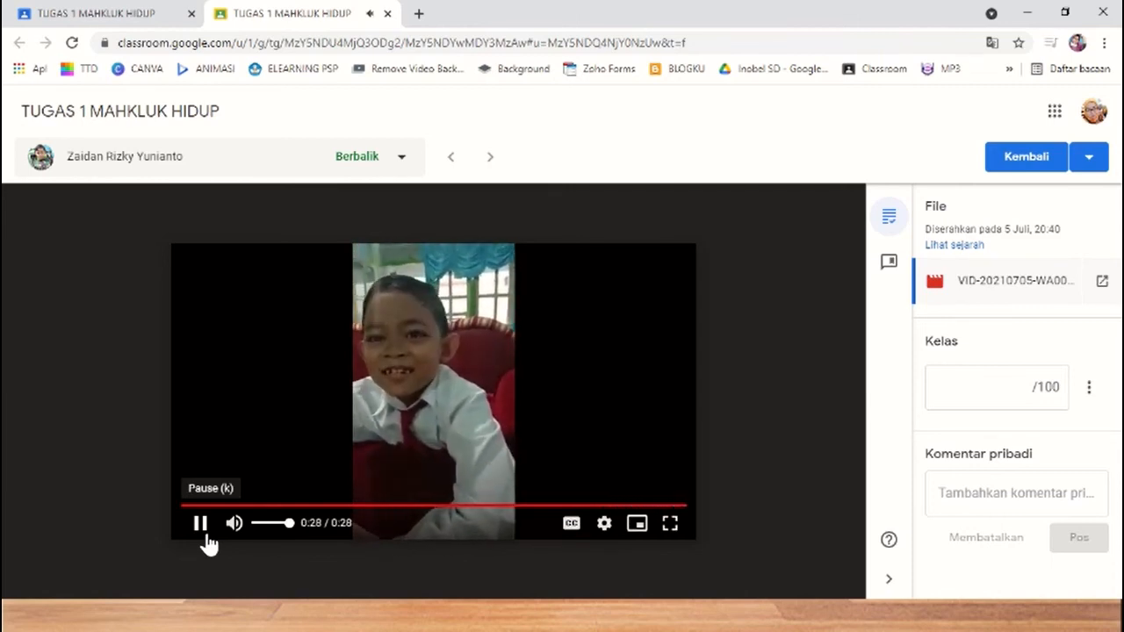
- Grade the student's TUGAS 1 video submission 100 out of 100
click(976, 389)
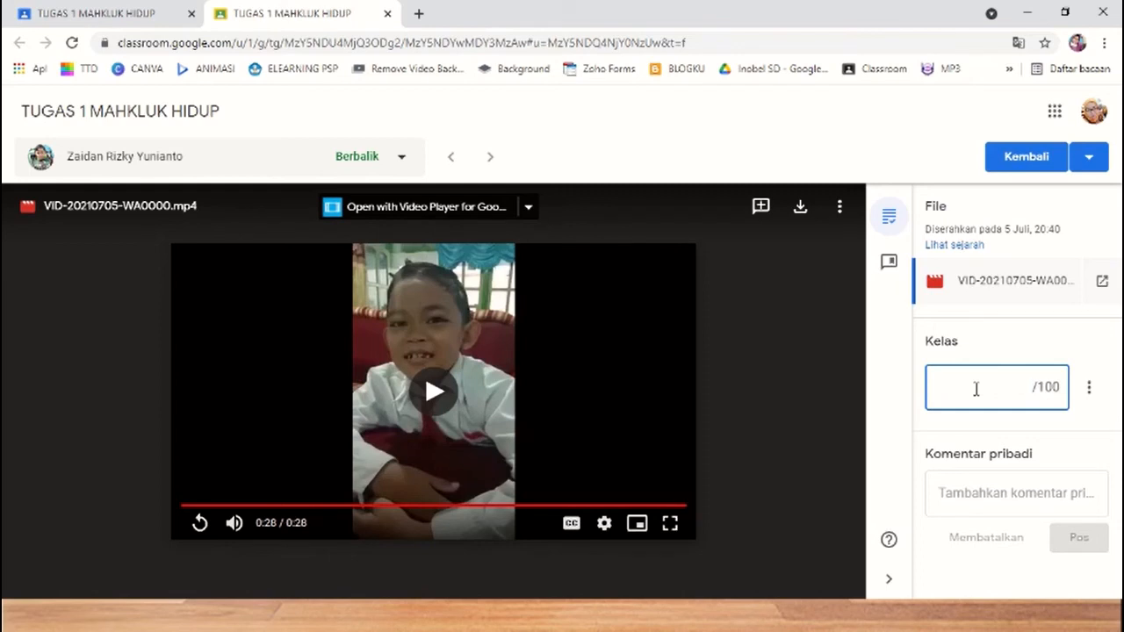
text(1)
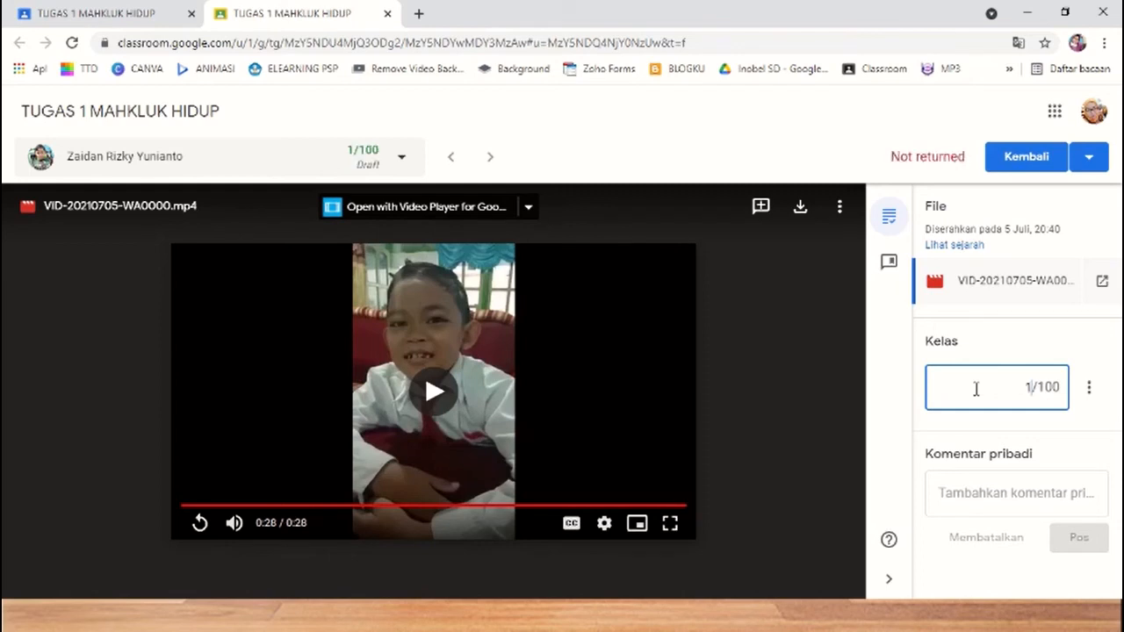
text(00)
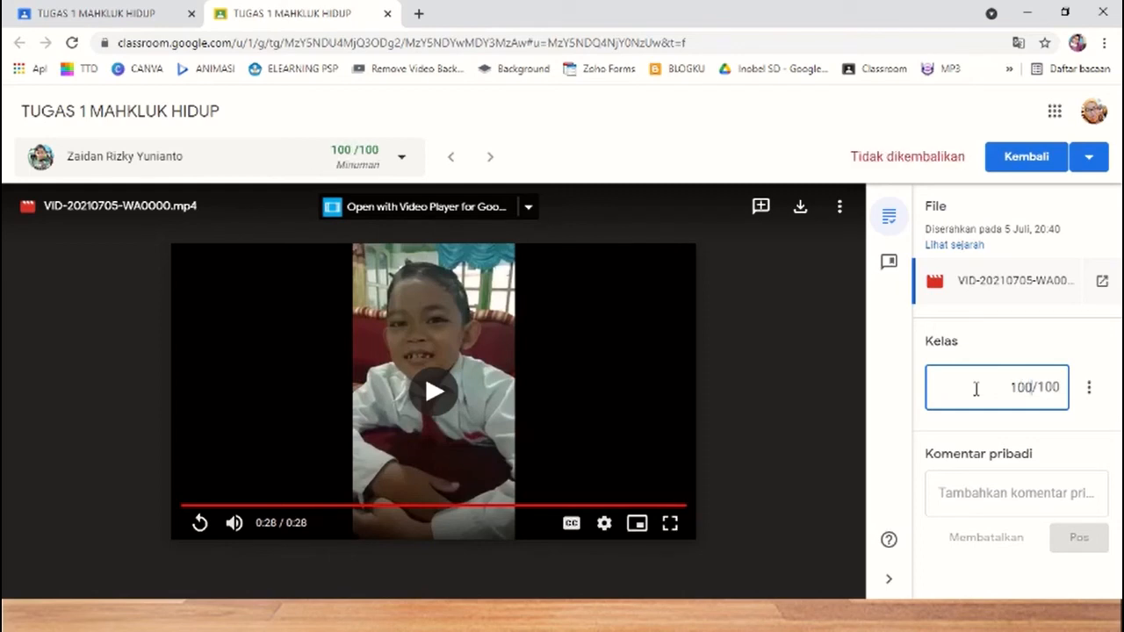
- Post the private comment "Terima kasih, jawabannya sangat memusakan dan lebih percaya diri" on the video submission
click(978, 493)
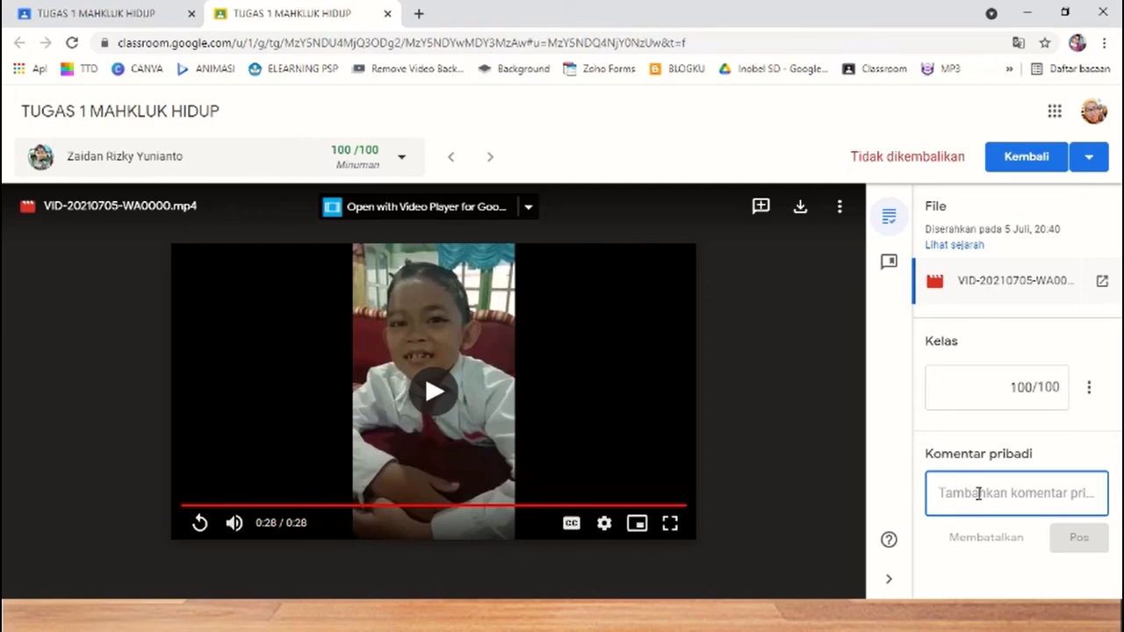
text(Terima kasih,)
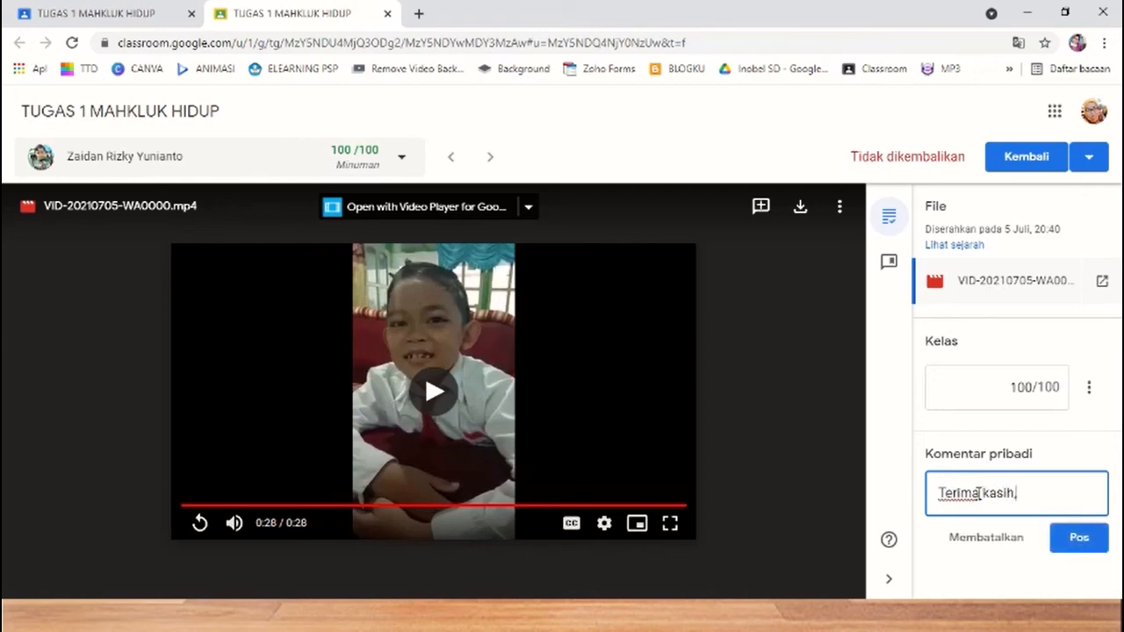
text( jawabannya sangat mem)
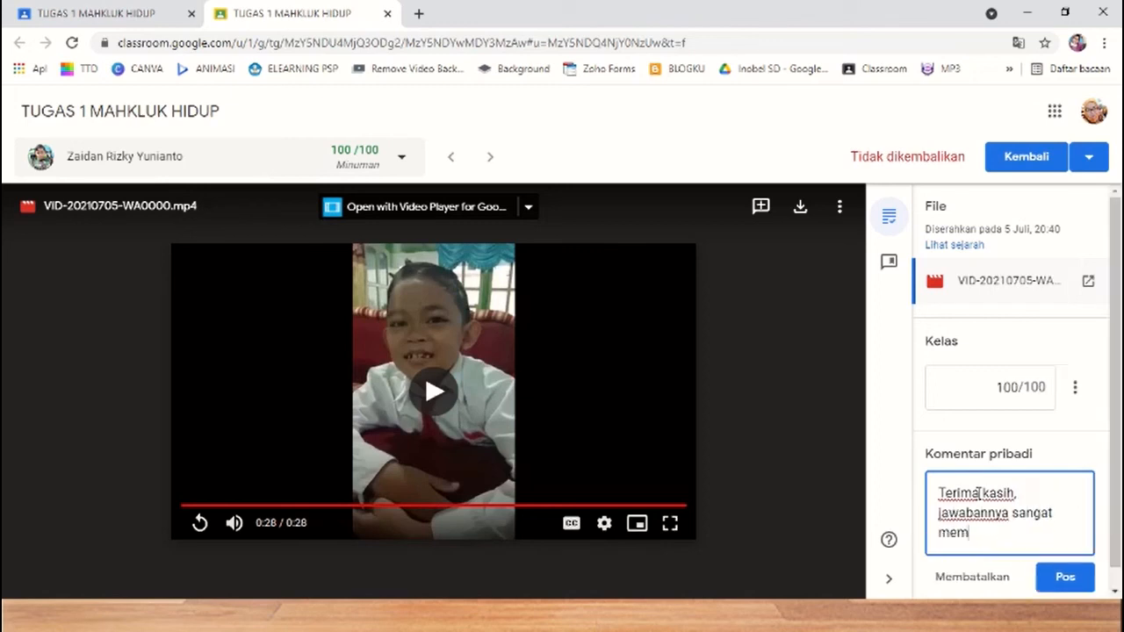
text(usakan dan lebih )
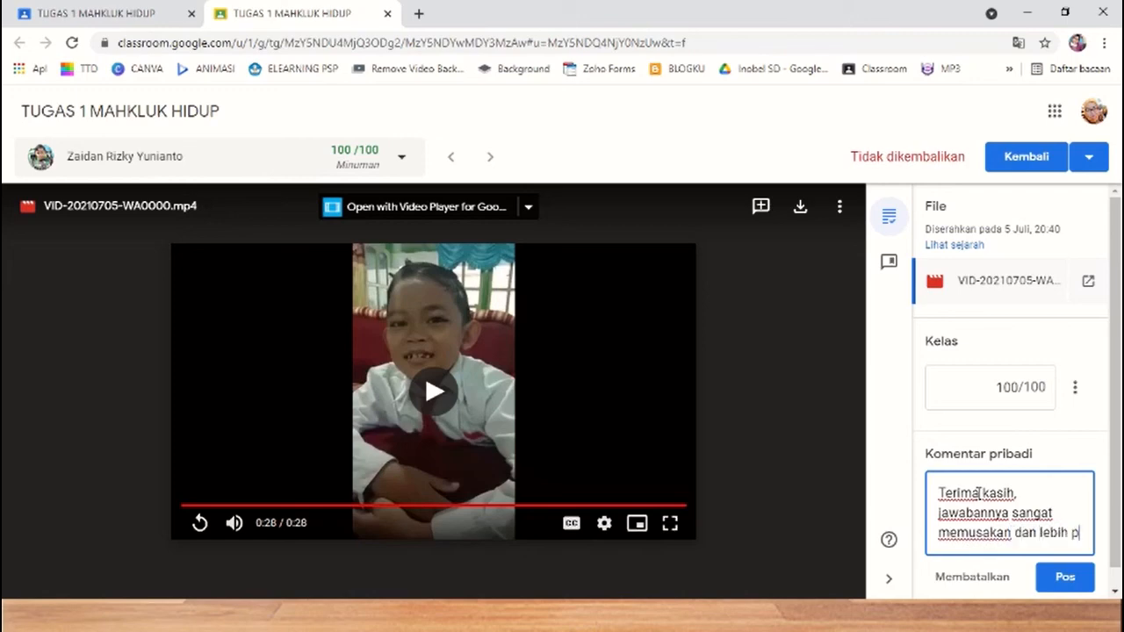
text(percaya diri)
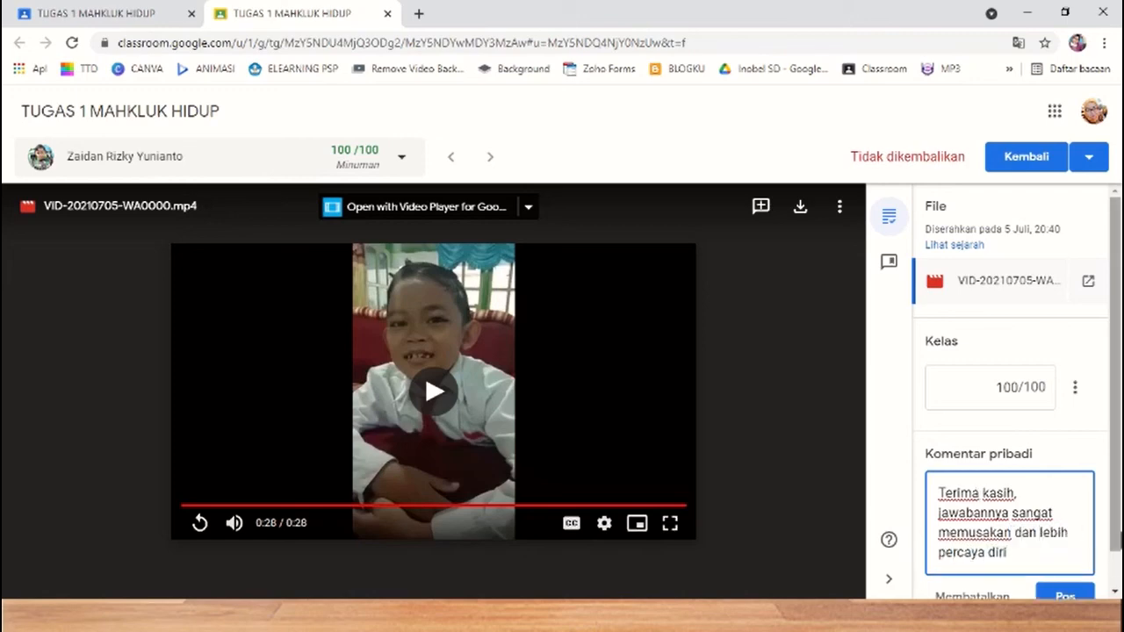
click(1068, 594)
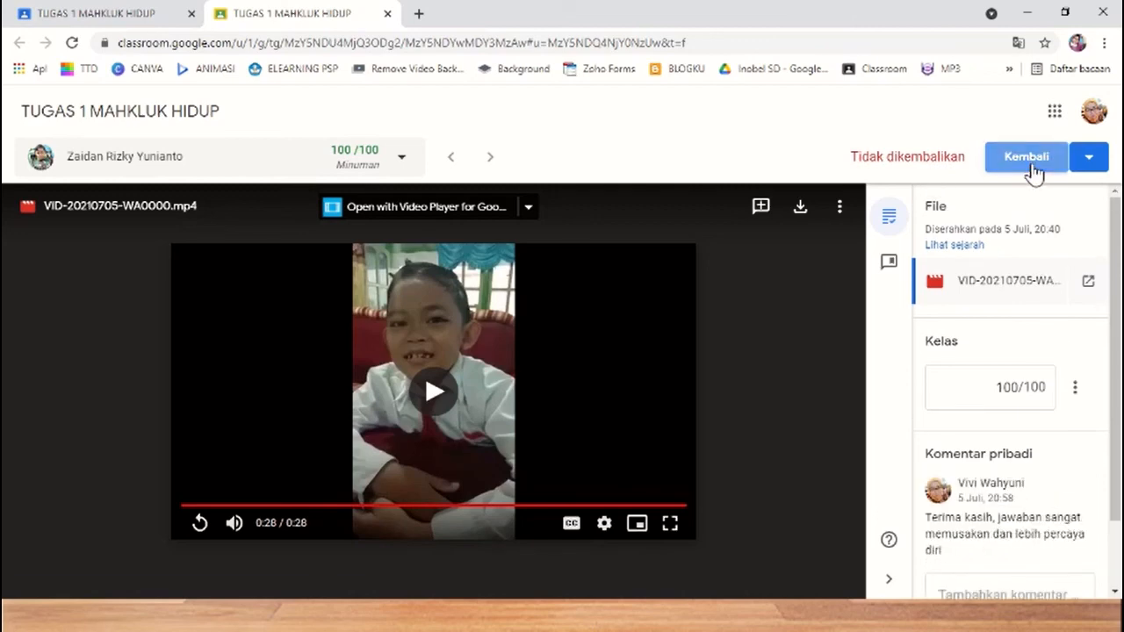
- Return the graded TUGAS 1 MAHKLUK HIDUP submission to the student and close the grading page
click(1034, 169)
click(726, 409)
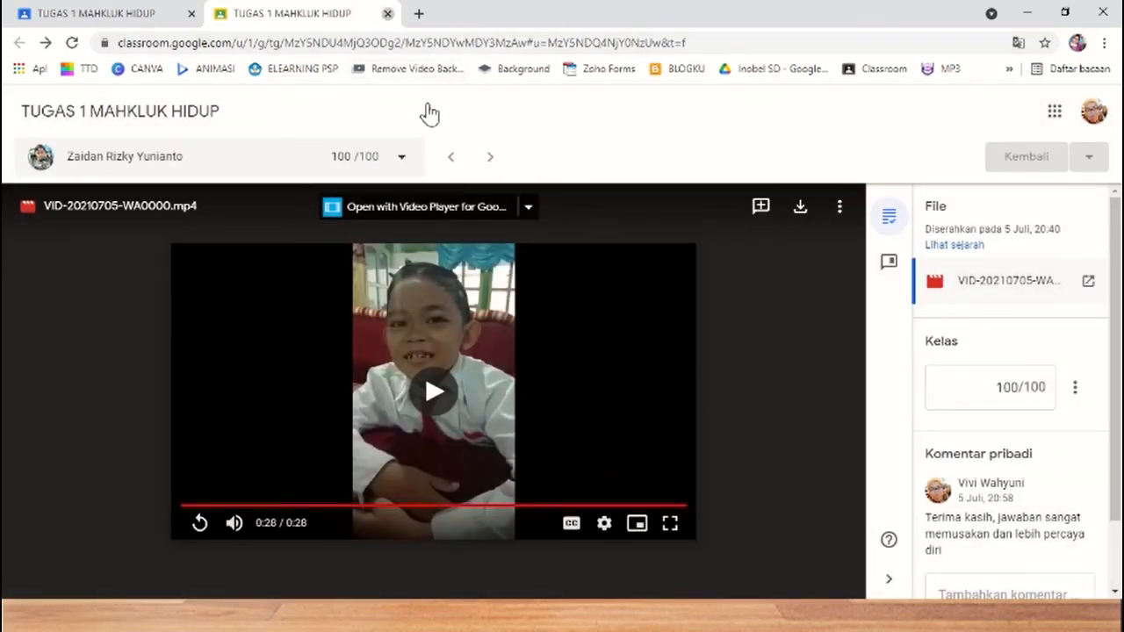
click(388, 14)
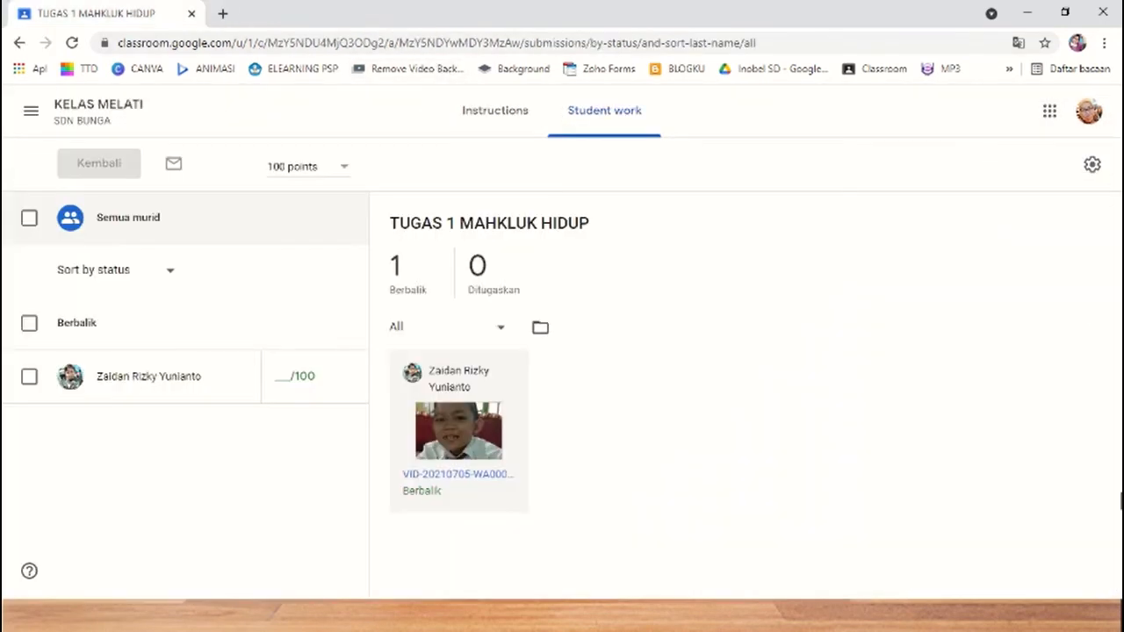
- Go back to the classwork of KELAS MELATI and expand the question TUGAS 2 Sebutkan contoh makhluk hidup!
click(146, 123)
scroll(660, 412, down, 1)
scroll(661, 413, down, 3)
click(469, 115)
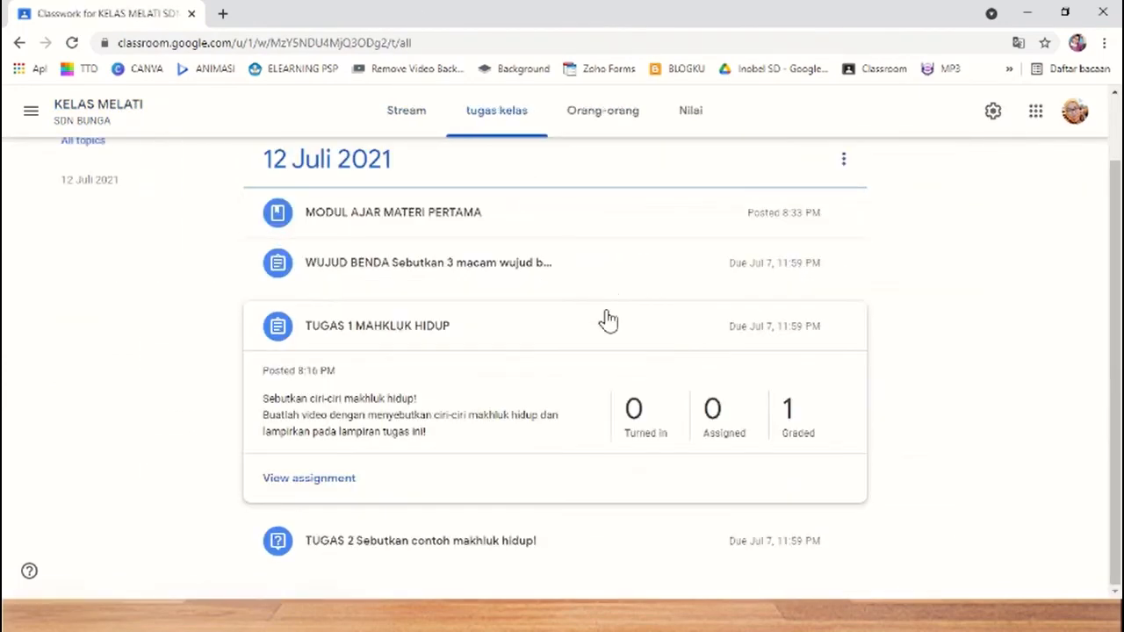
click(439, 334)
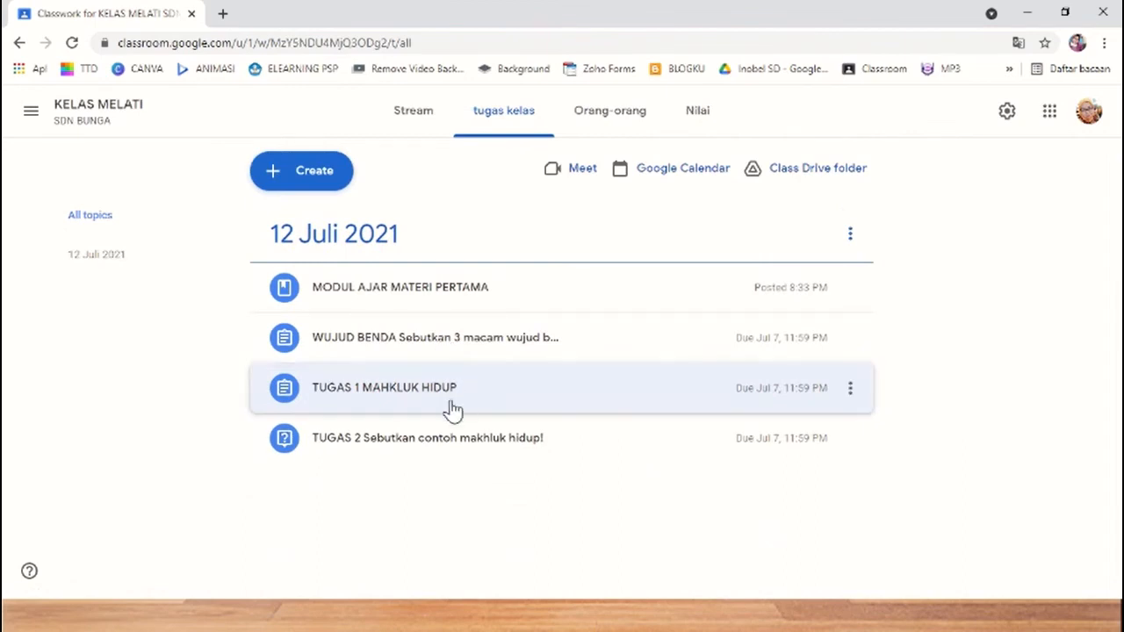
click(439, 438)
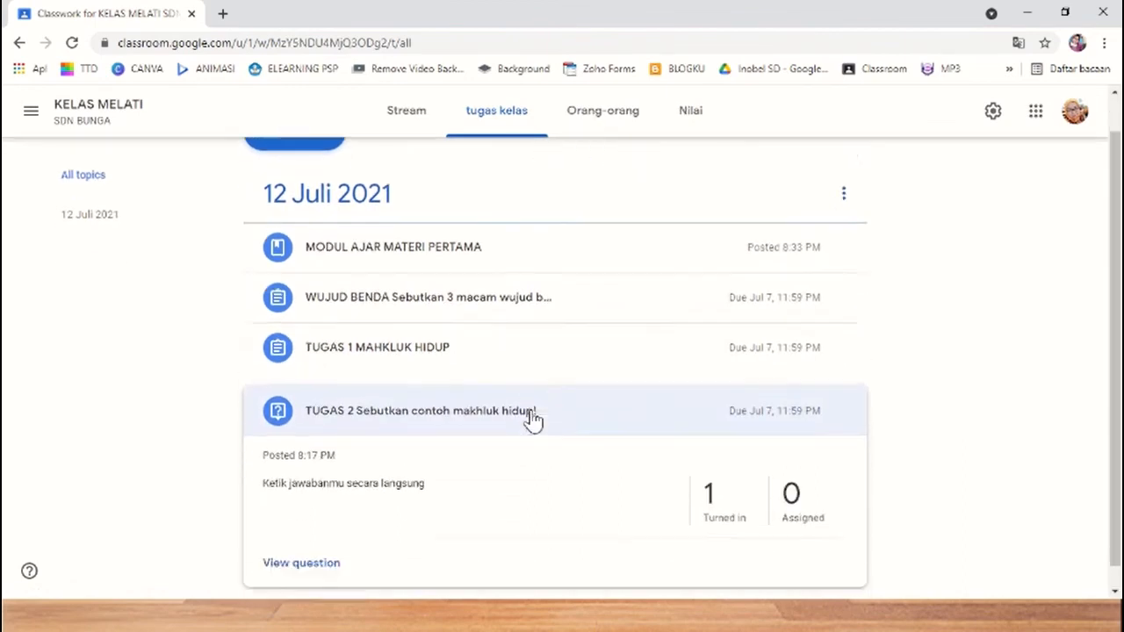
- Open the turned-in answers of TUGAS 2 and compare the question text with the student's answer
click(716, 496)
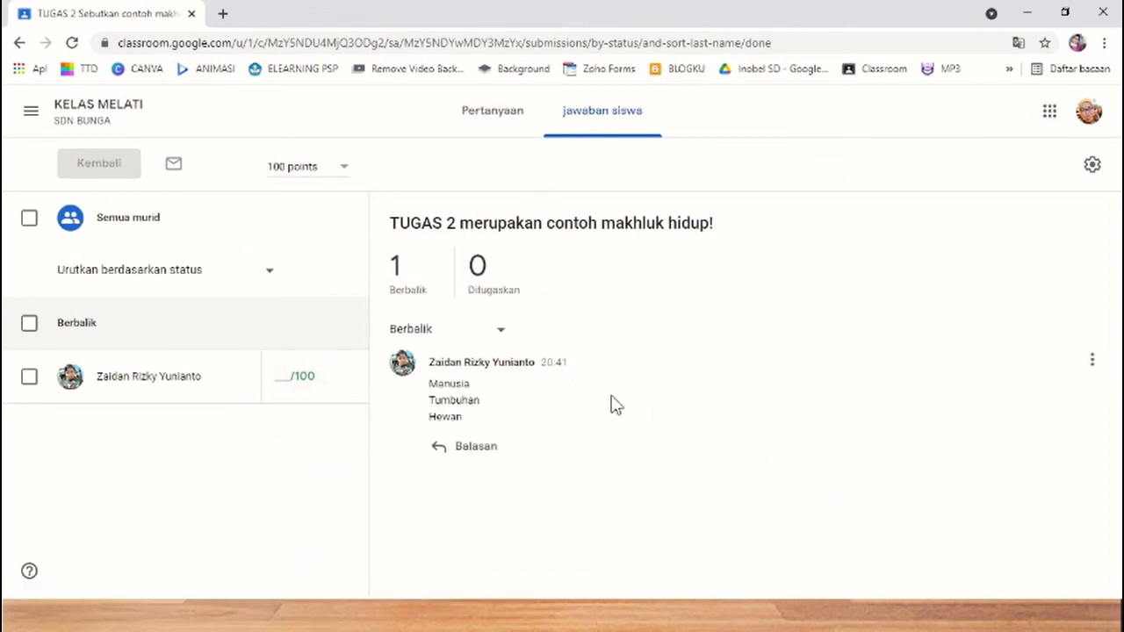
click(462, 109)
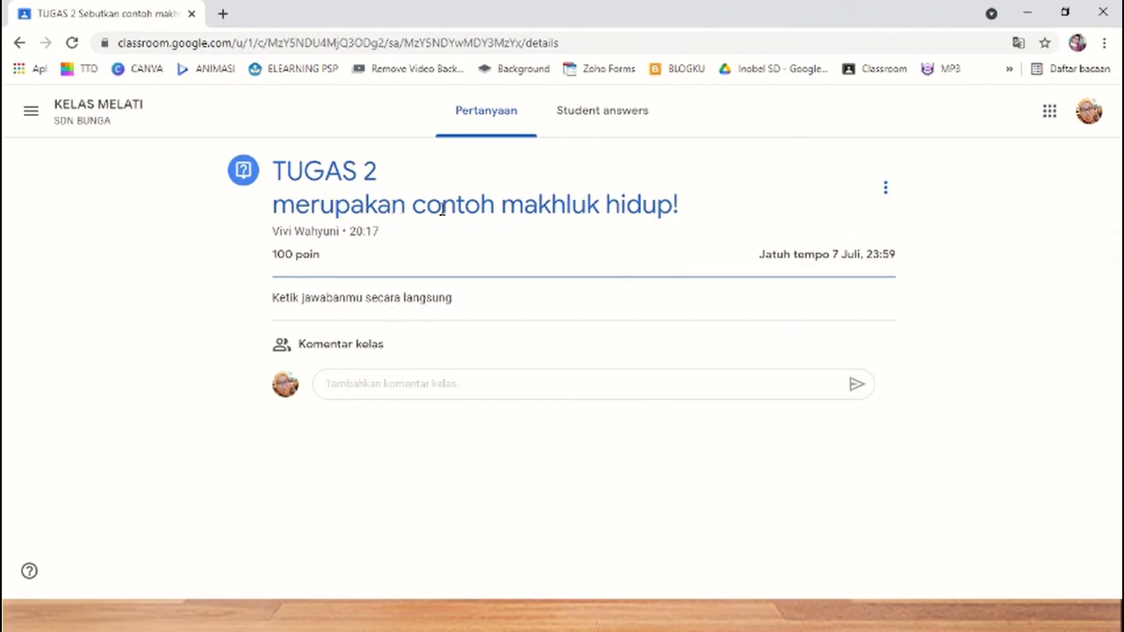
click(580, 117)
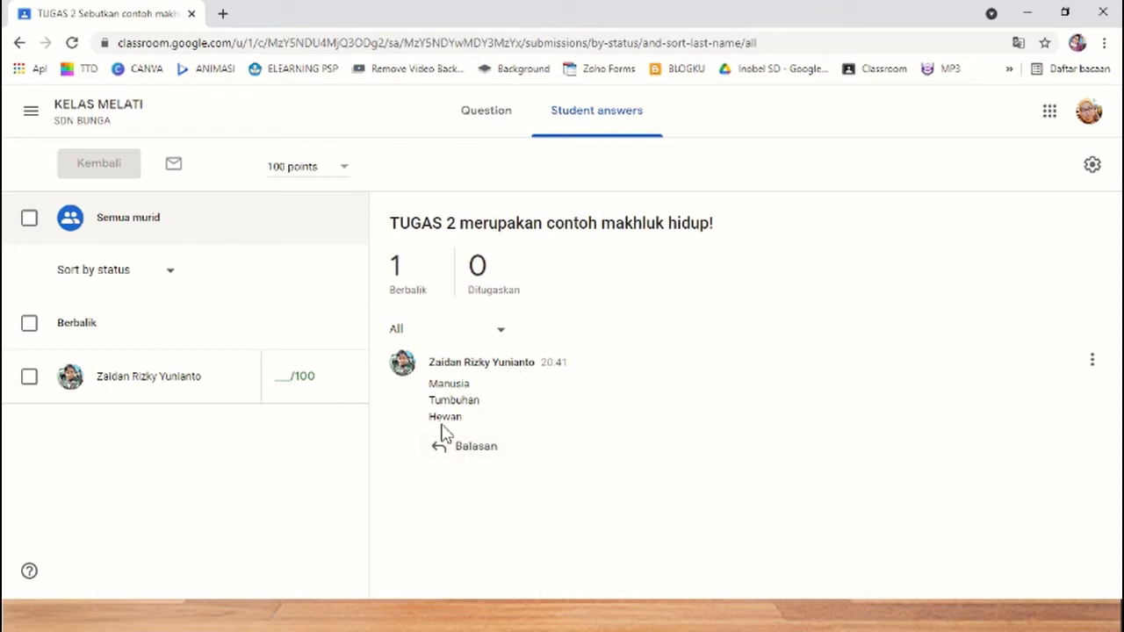
click(282, 389)
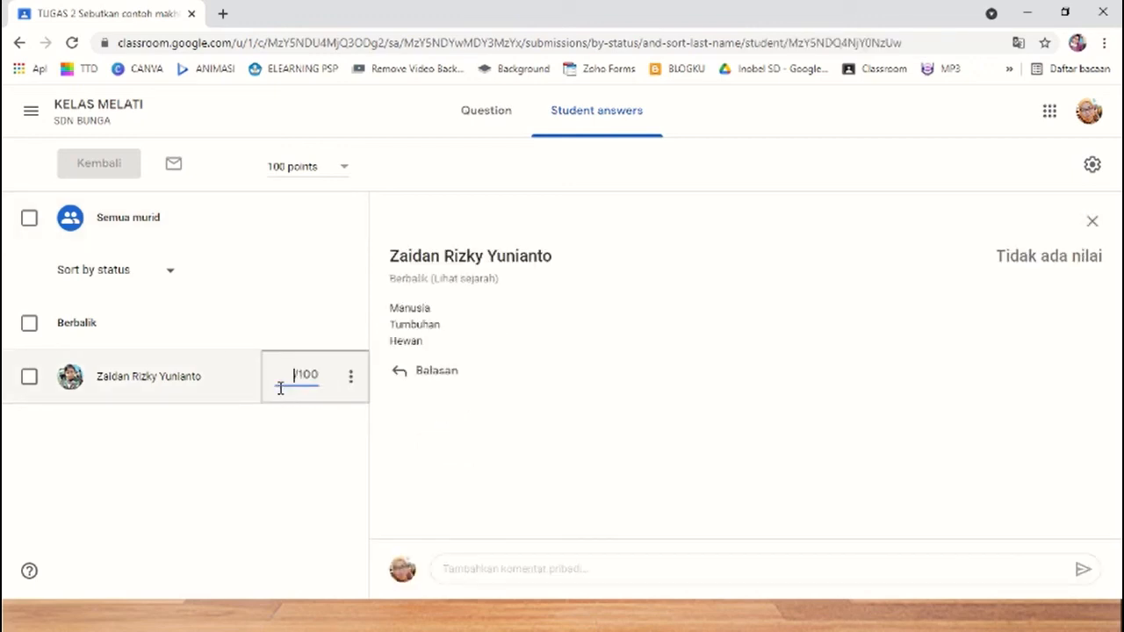
click(500, 128)
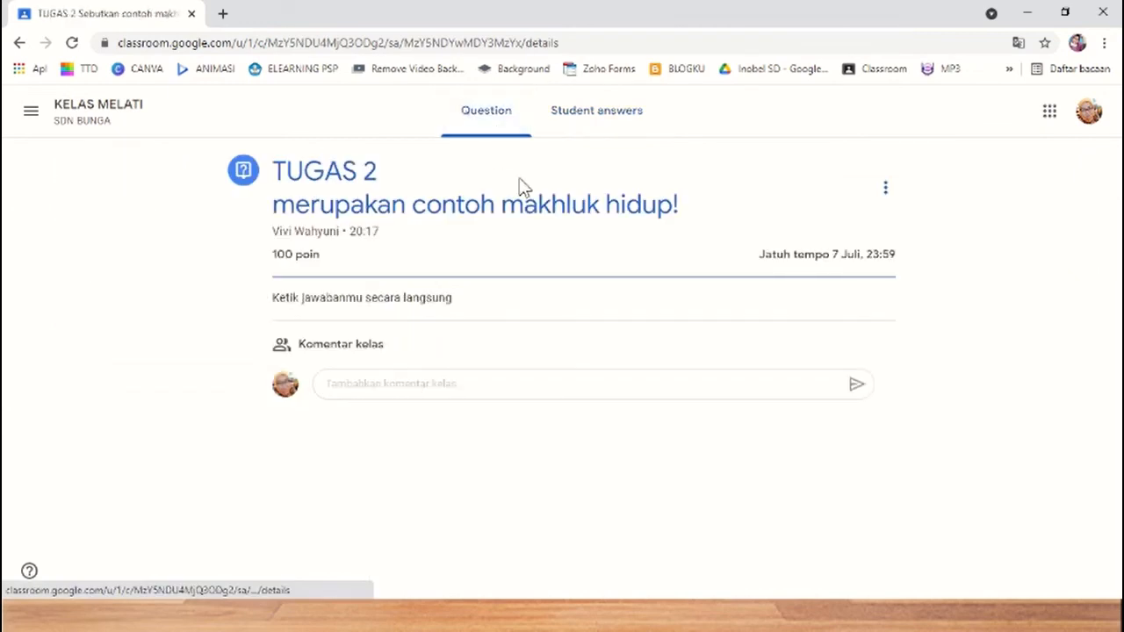
click(580, 118)
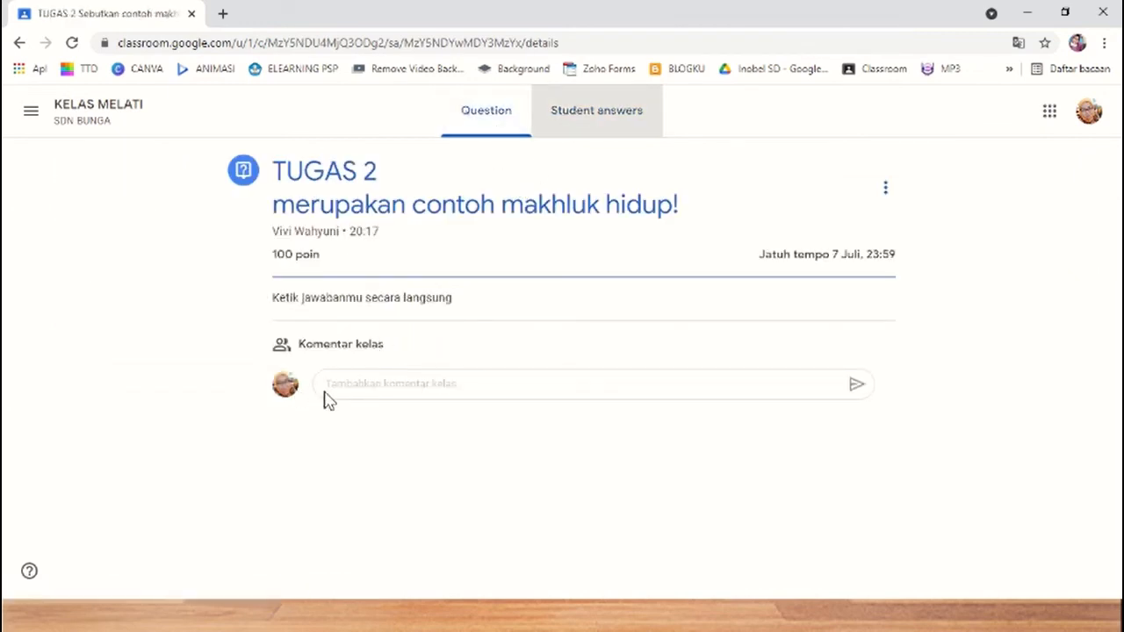
click(600, 128)
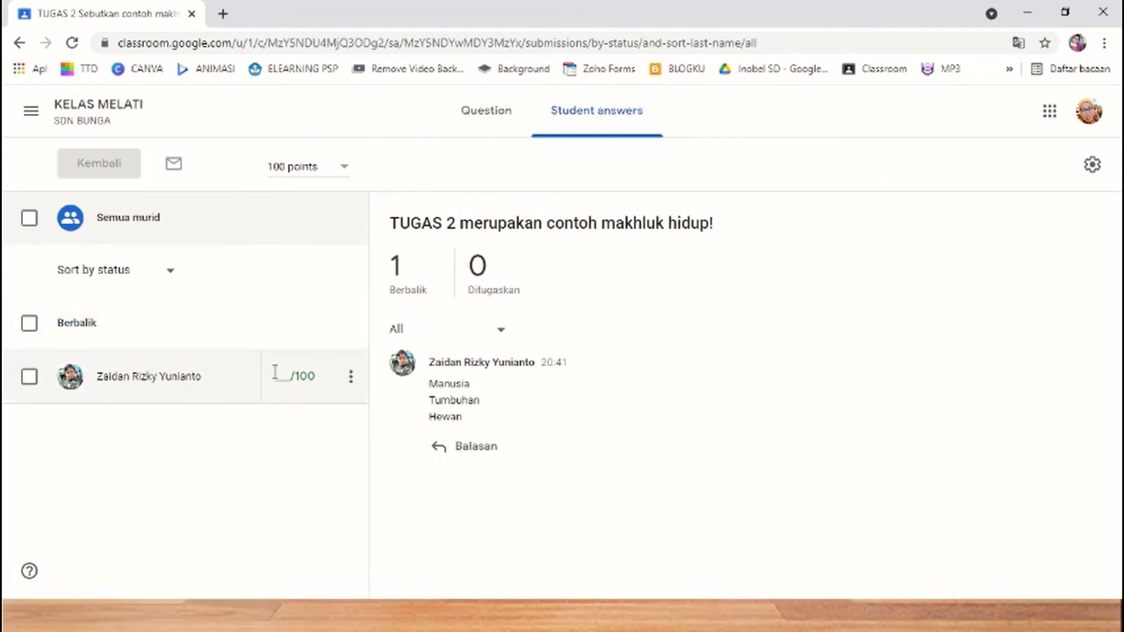
- Grade the student's TUGAS 2 answer 100 out of 100
click(277, 375)
text(100)
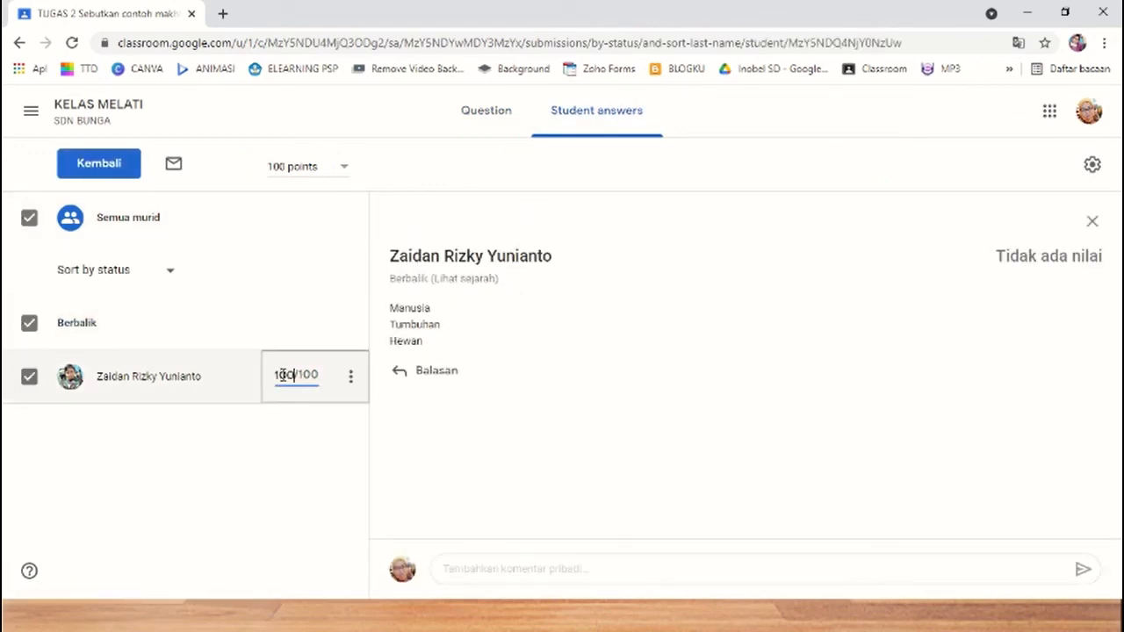
click(98, 165)
click(490, 390)
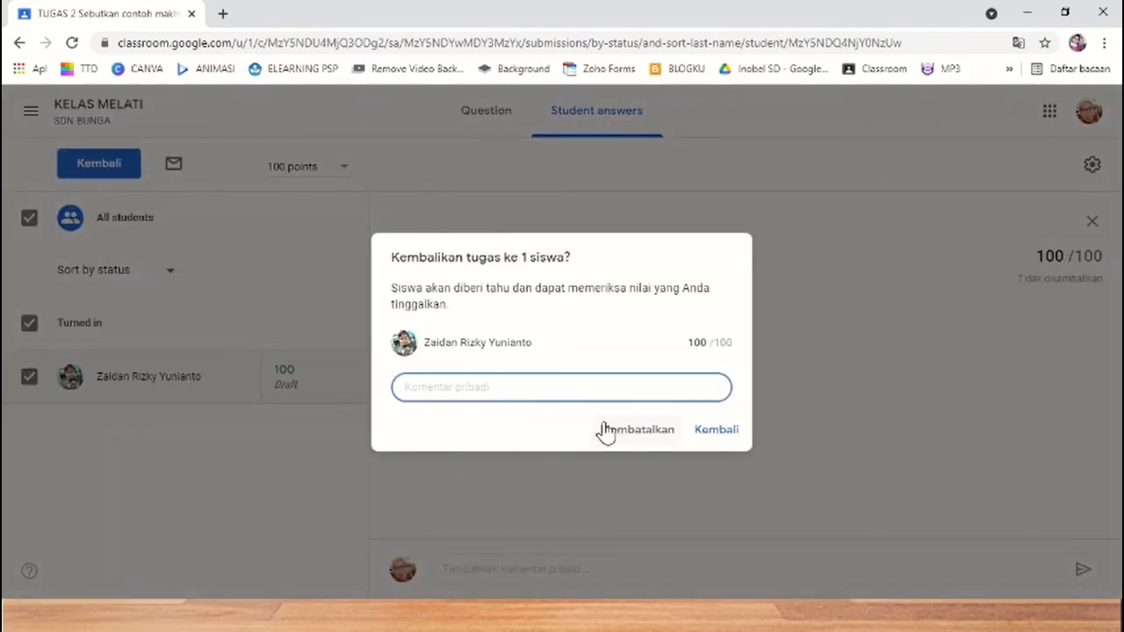
click(636, 430)
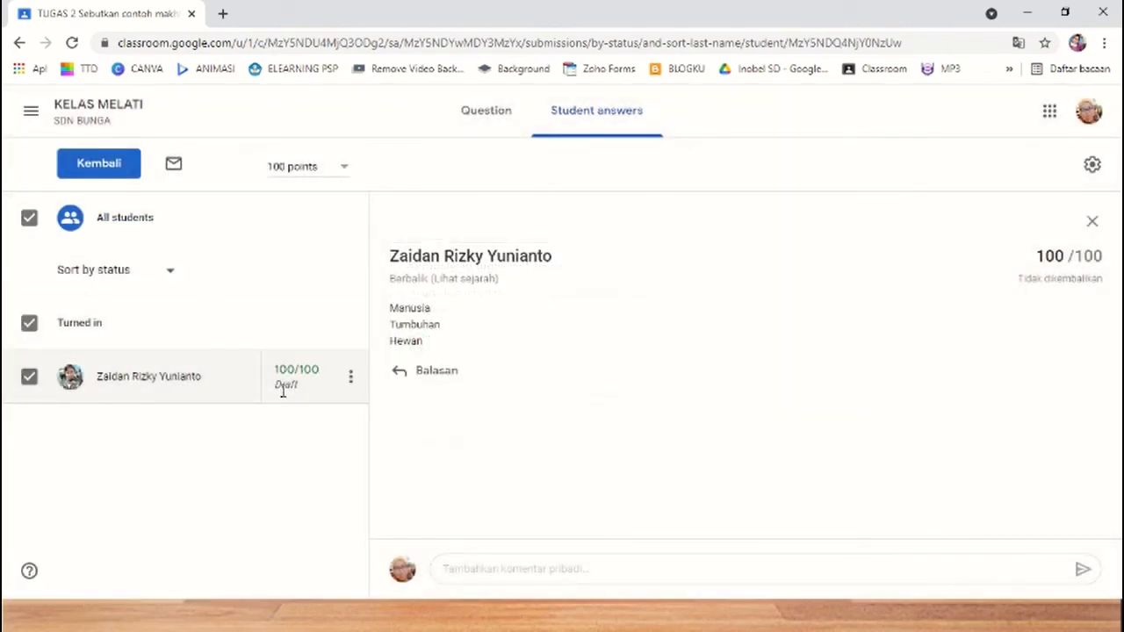
- Return the graded TUGAS 2 answer to the student with the private comment "Sangat bagus sekali"
click(277, 376)
click(103, 171)
click(497, 384)
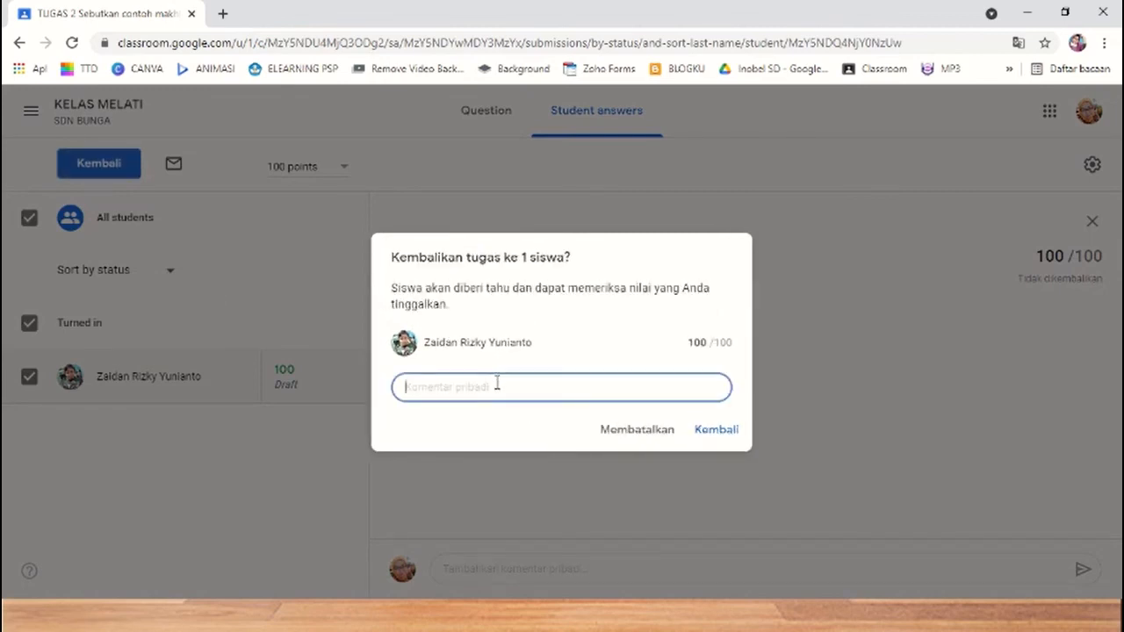
text(Sangat bagus sekali)
click(719, 430)
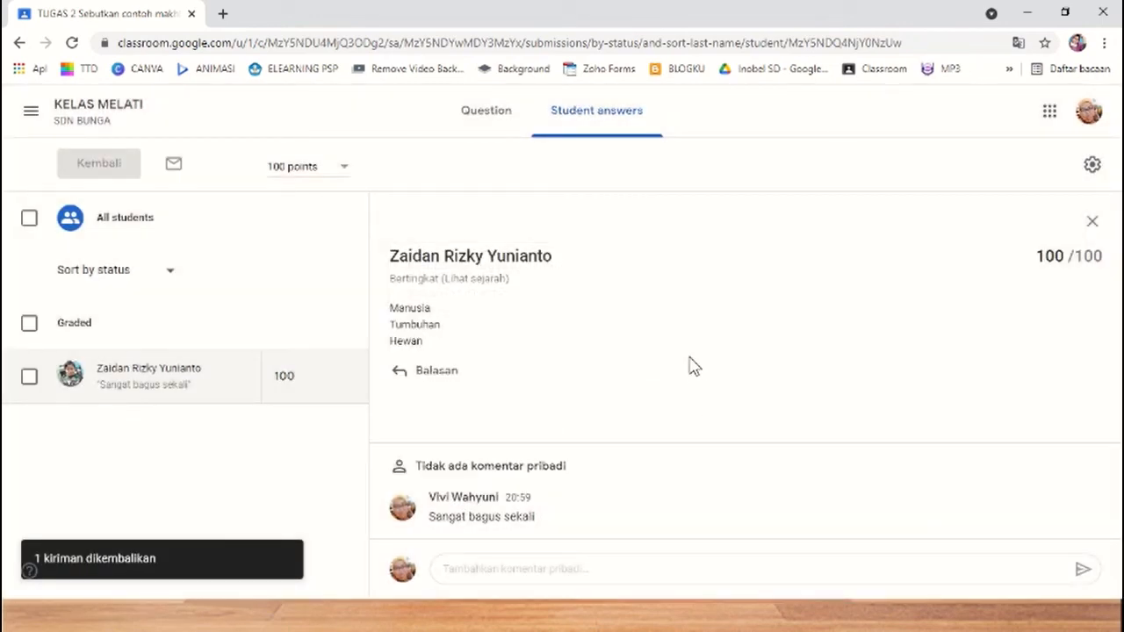
- Go back to the classwork of KELAS MELATI, collapse the TUGAS 2 question, and open the class grades
click(81, 107)
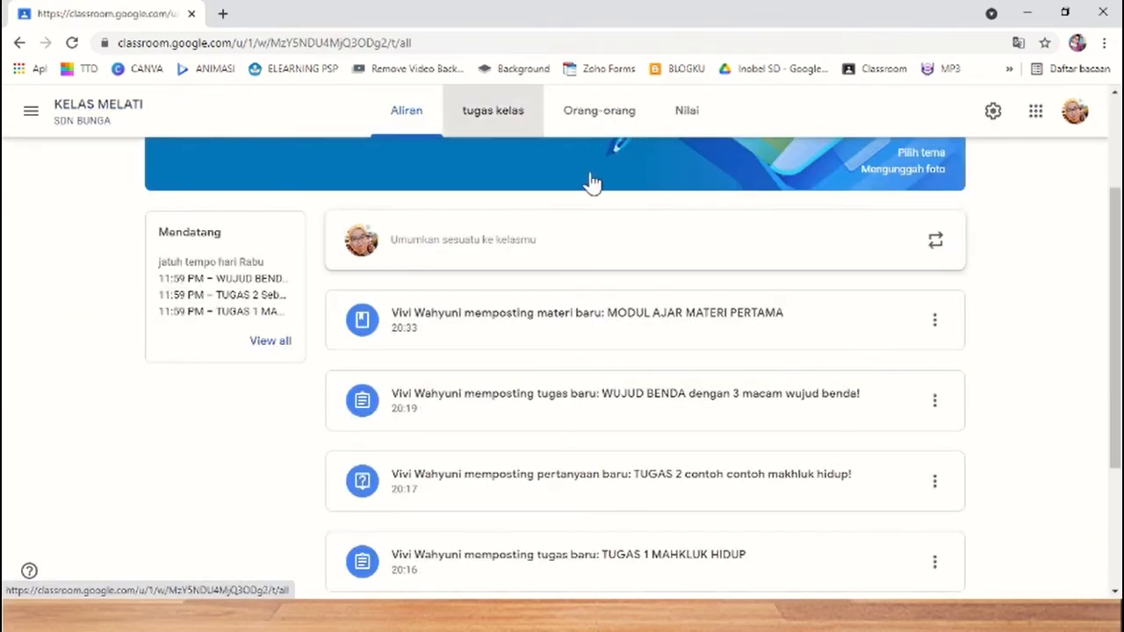
click(534, 114)
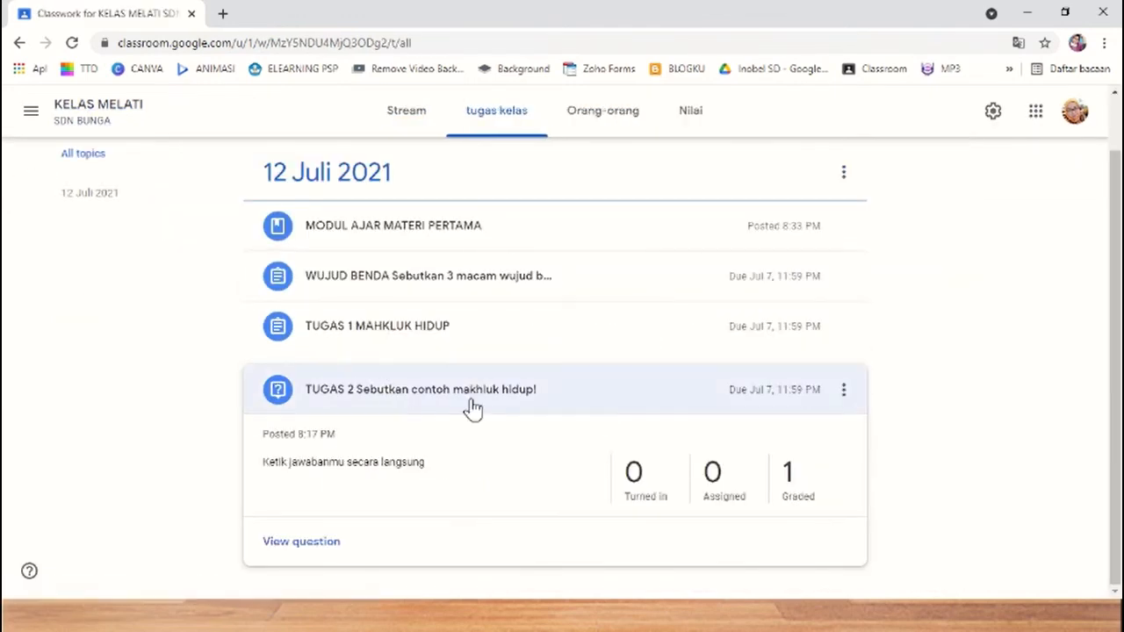
click(465, 408)
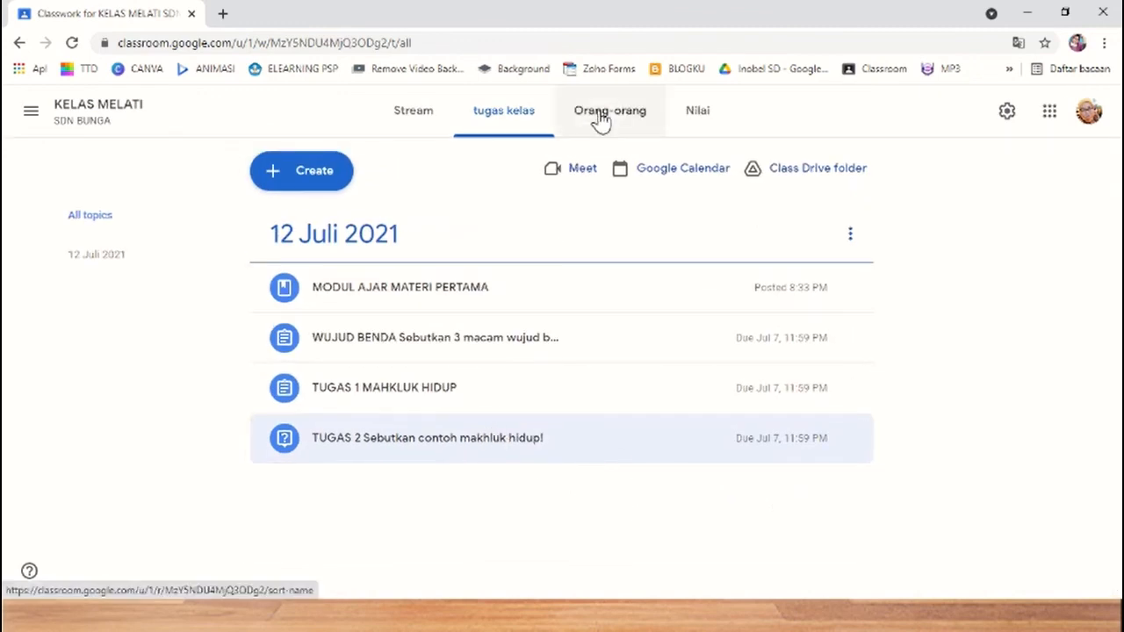
click(711, 123)
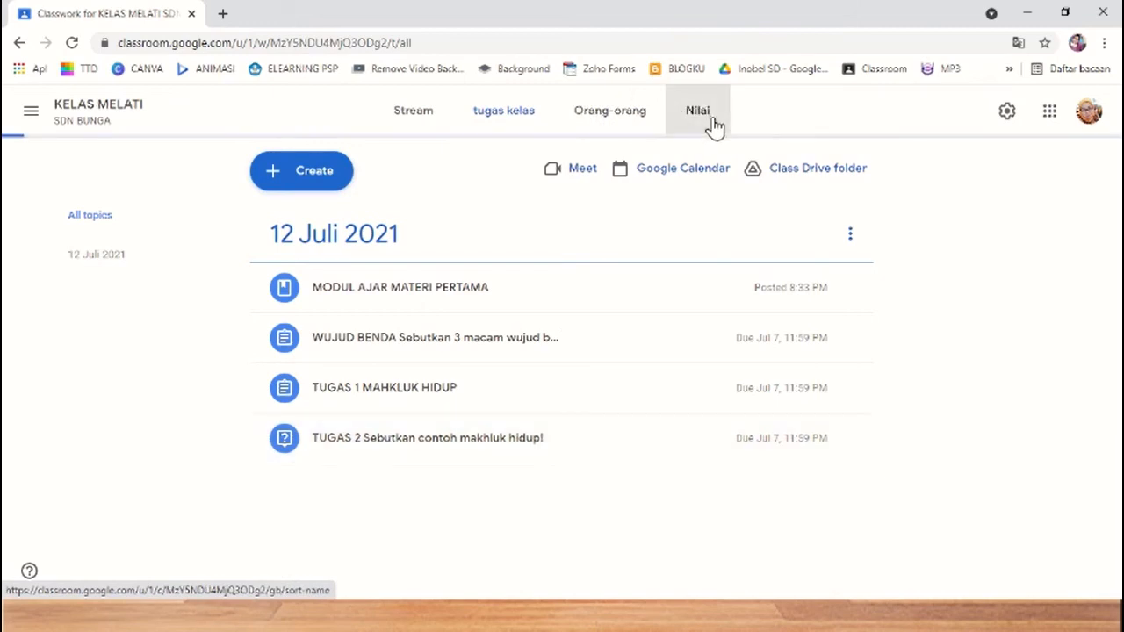